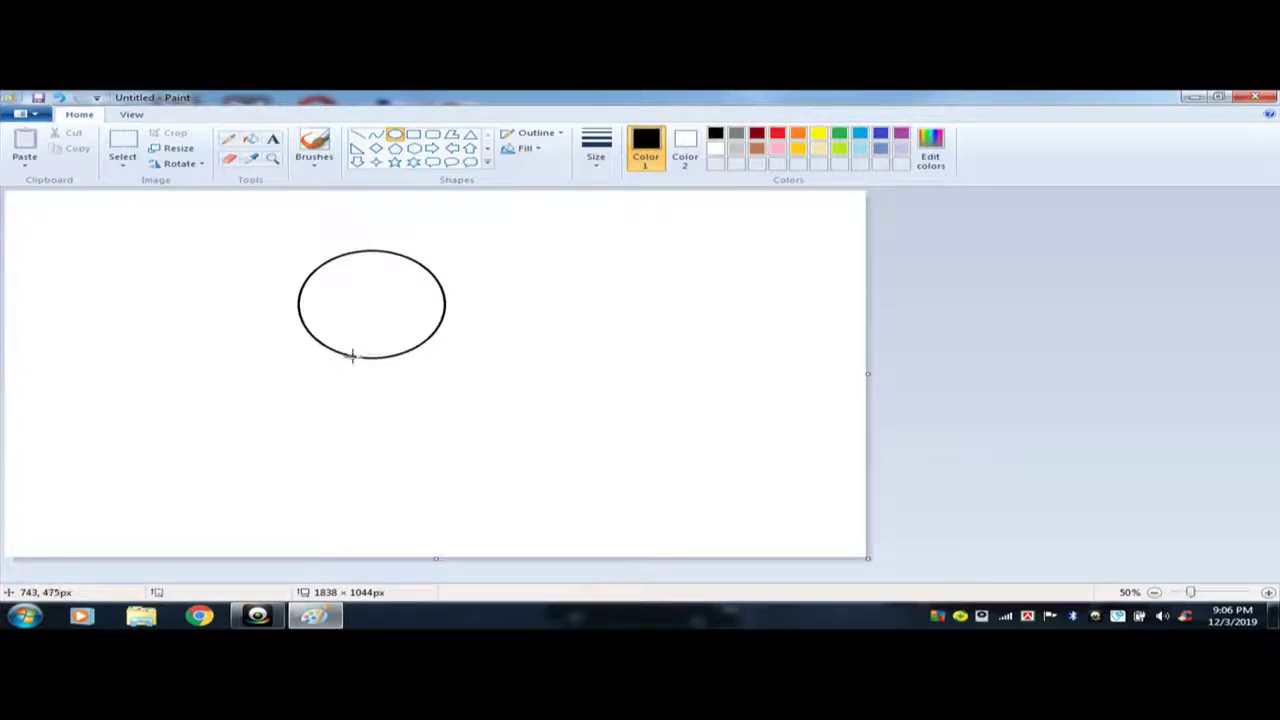
Draw a larger oval for the body directly below the head oval, centred under it and touching its lower edge.
{"action": "left_click_drag", "start_coordinate": [351, 356], "coordinate": [480, 481]}
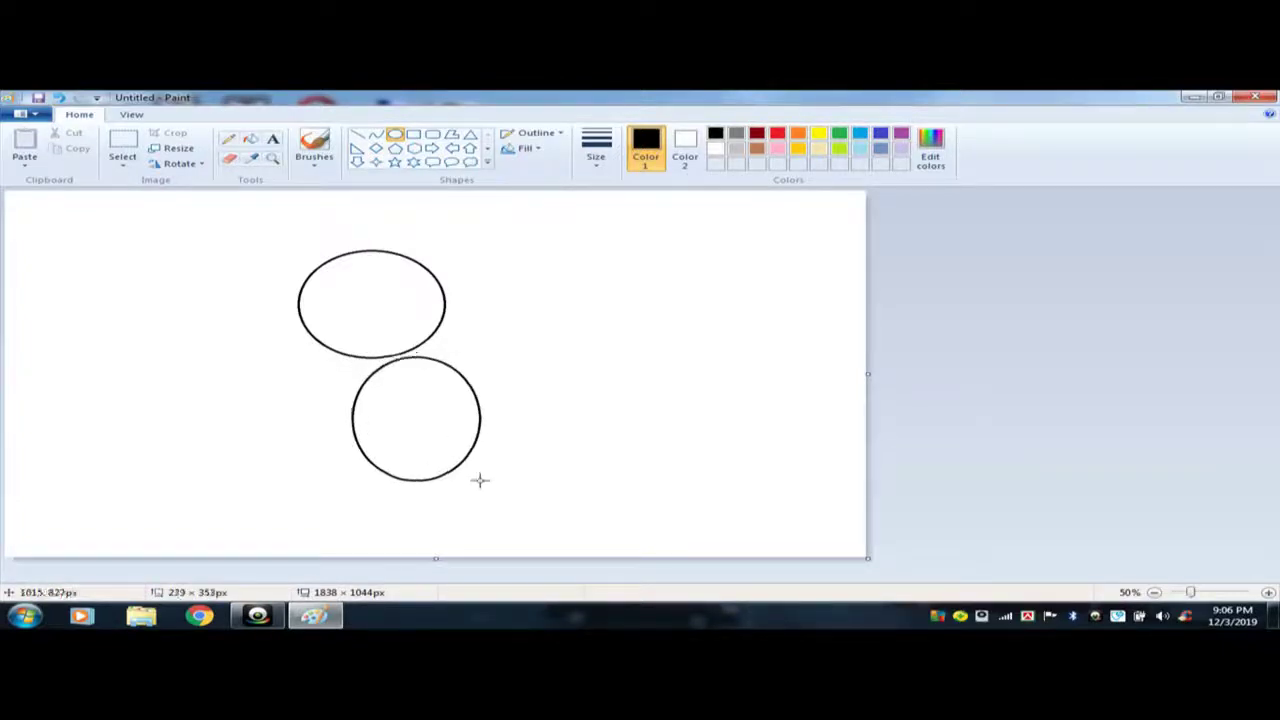
{"action": "key", "text": "Escape"}
{"action": "left_click_drag", "start_coordinate": [306, 352], "coordinate": [472, 527]}
{"action": "left_click_drag", "start_coordinate": [400, 443], "coordinate": [379, 449]}
{"action": "left_click", "coordinate": [607, 349]}
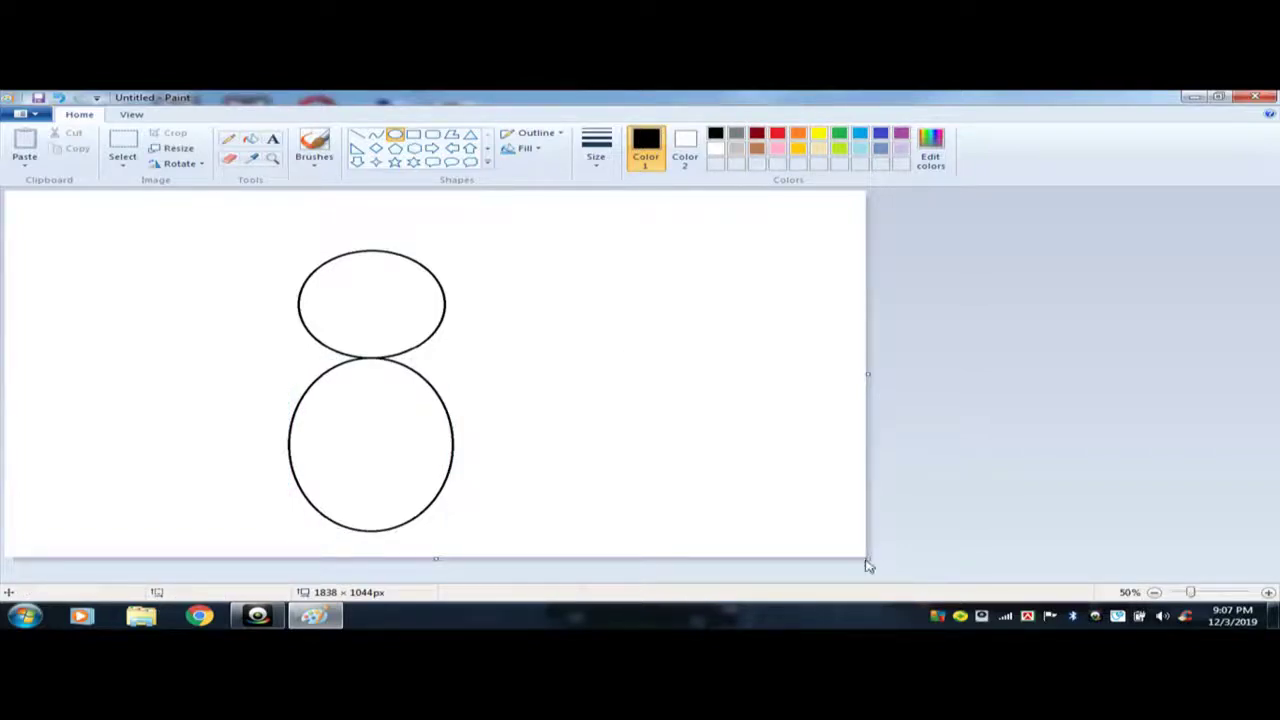
Enlarge the canvas to 1860 × 1620 px to make room below the body.
{"action": "left_click_drag", "start_coordinate": [868, 560], "coordinate": [872, 622]}
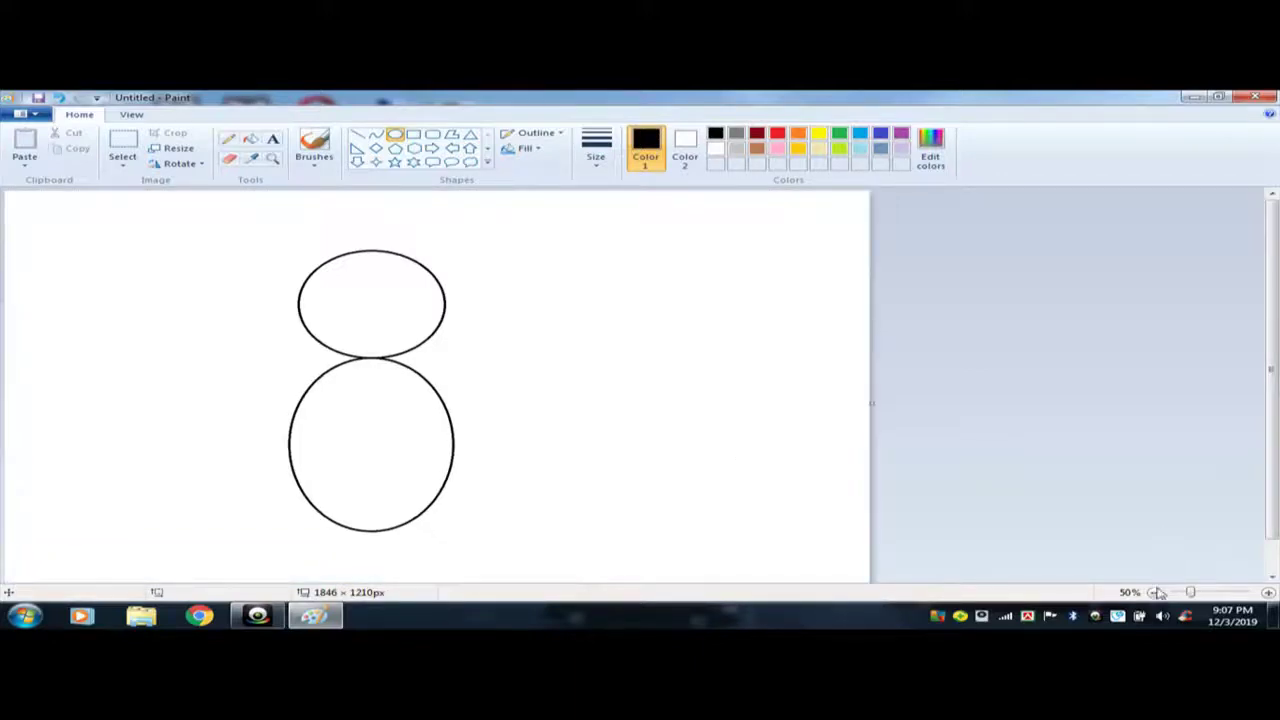
{"action": "left_click", "coordinate": [1155, 592]}
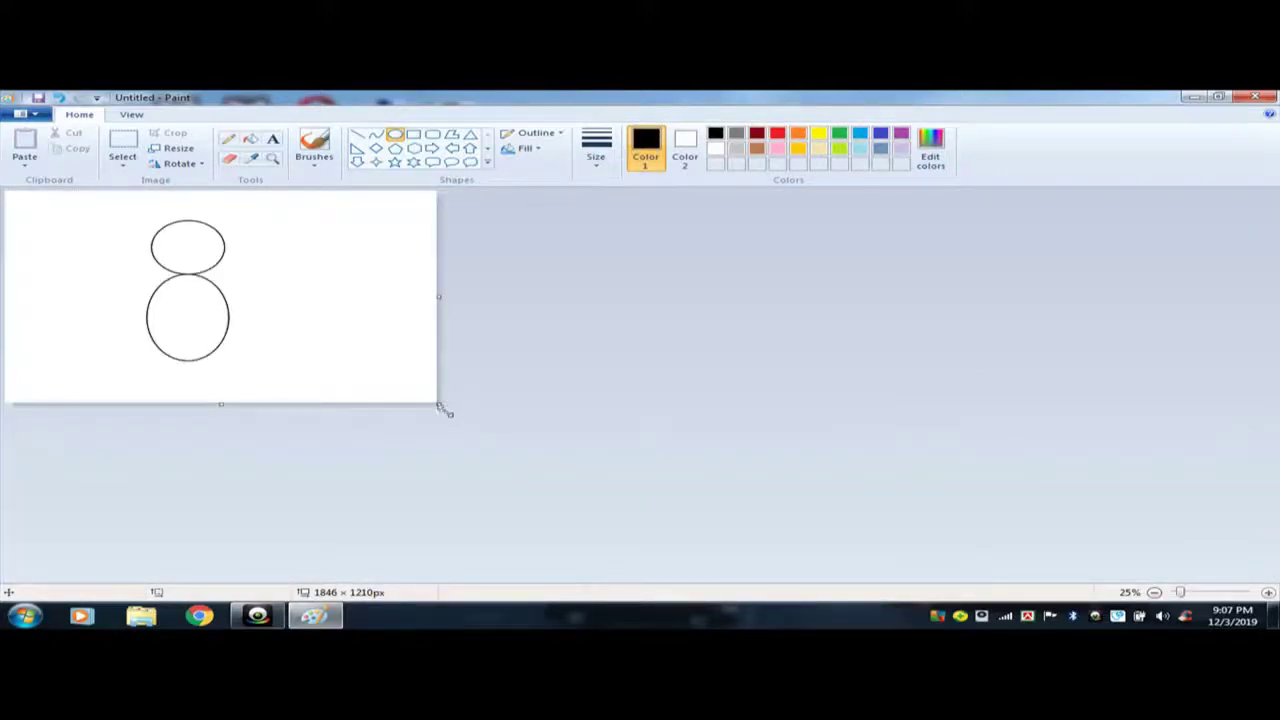
{"action": "left_click_drag", "start_coordinate": [440, 405], "coordinate": [445, 481]}
{"action": "left_click_drag", "start_coordinate": [445, 481], "coordinate": [443, 477]}
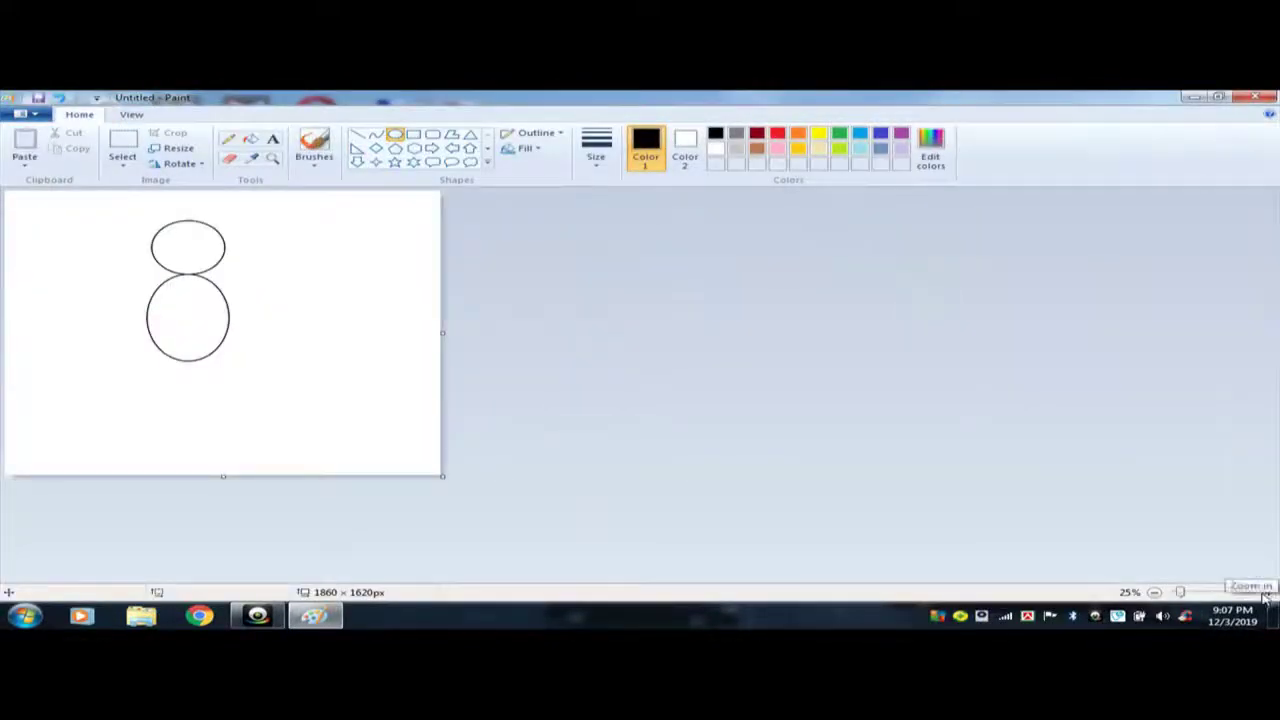
{"action": "left_click", "coordinate": [1266, 593]}
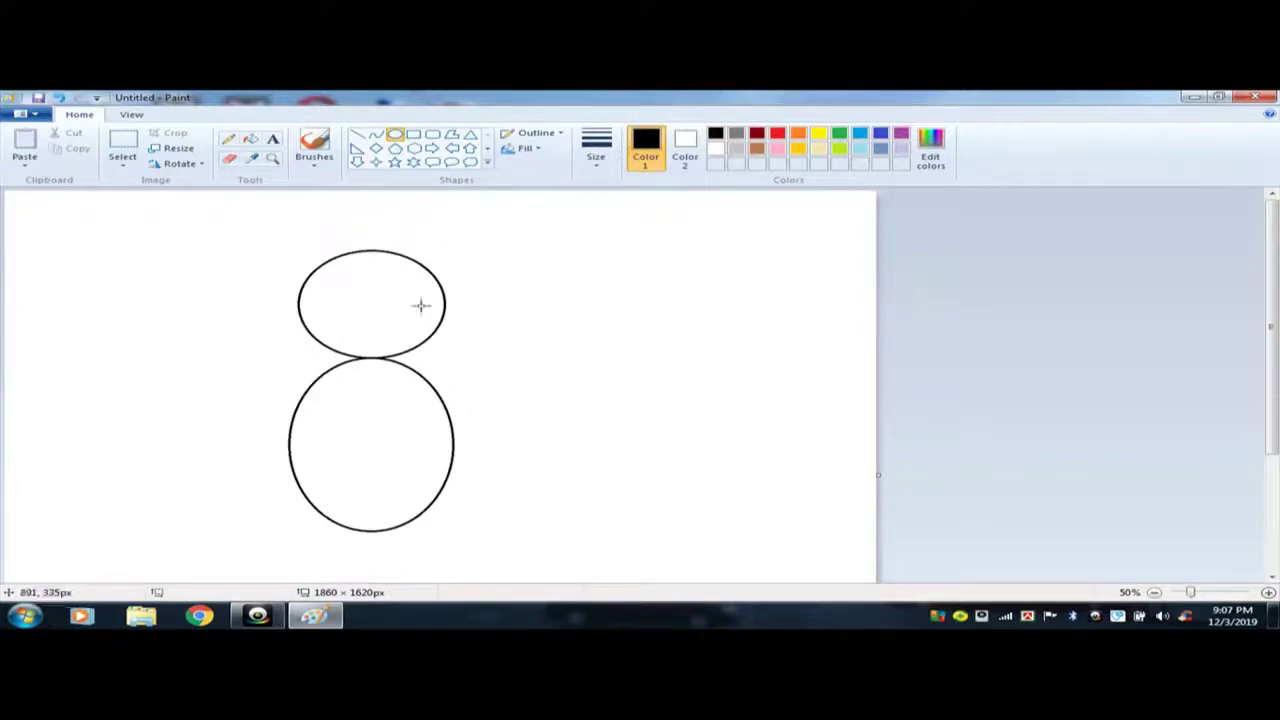
Draw the right-side arm from the body's shoulder with two curves, about 301 × 77 px above and 231 × 135 px below.
{"action": "left_click", "coordinate": [374, 138]}
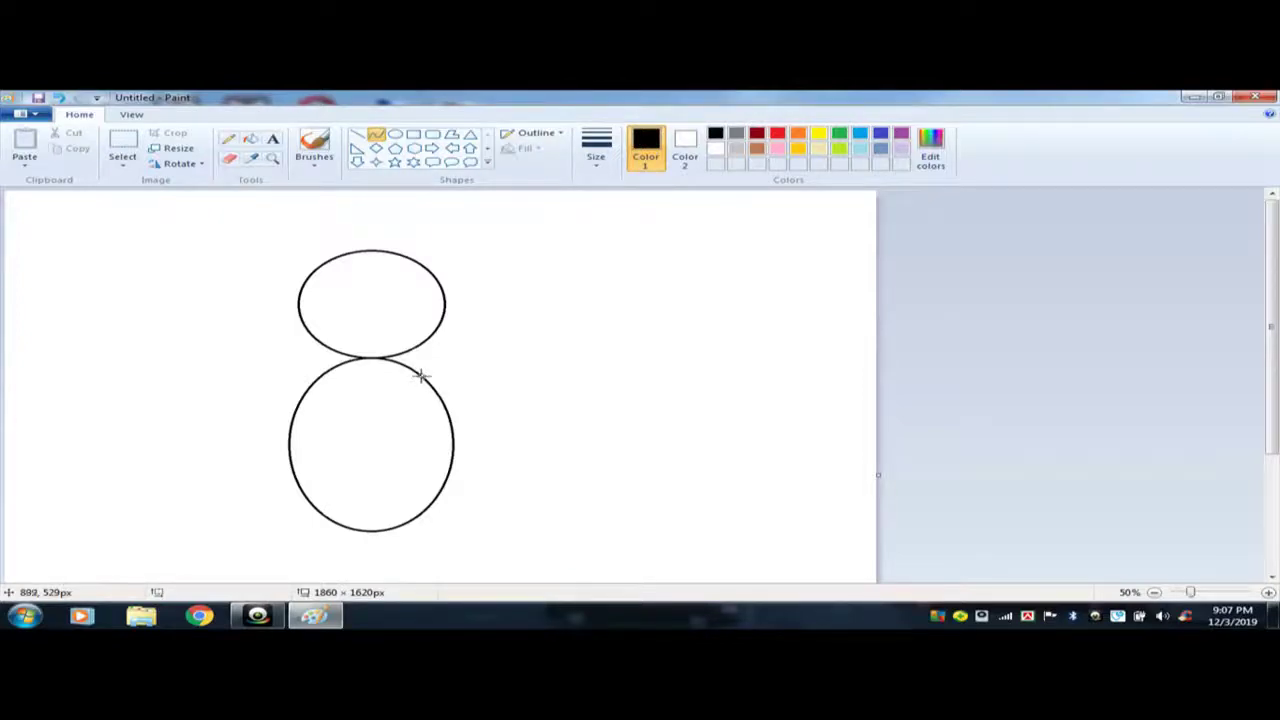
{"action": "left_click_drag", "start_coordinate": [421, 375], "coordinate": [562, 402]}
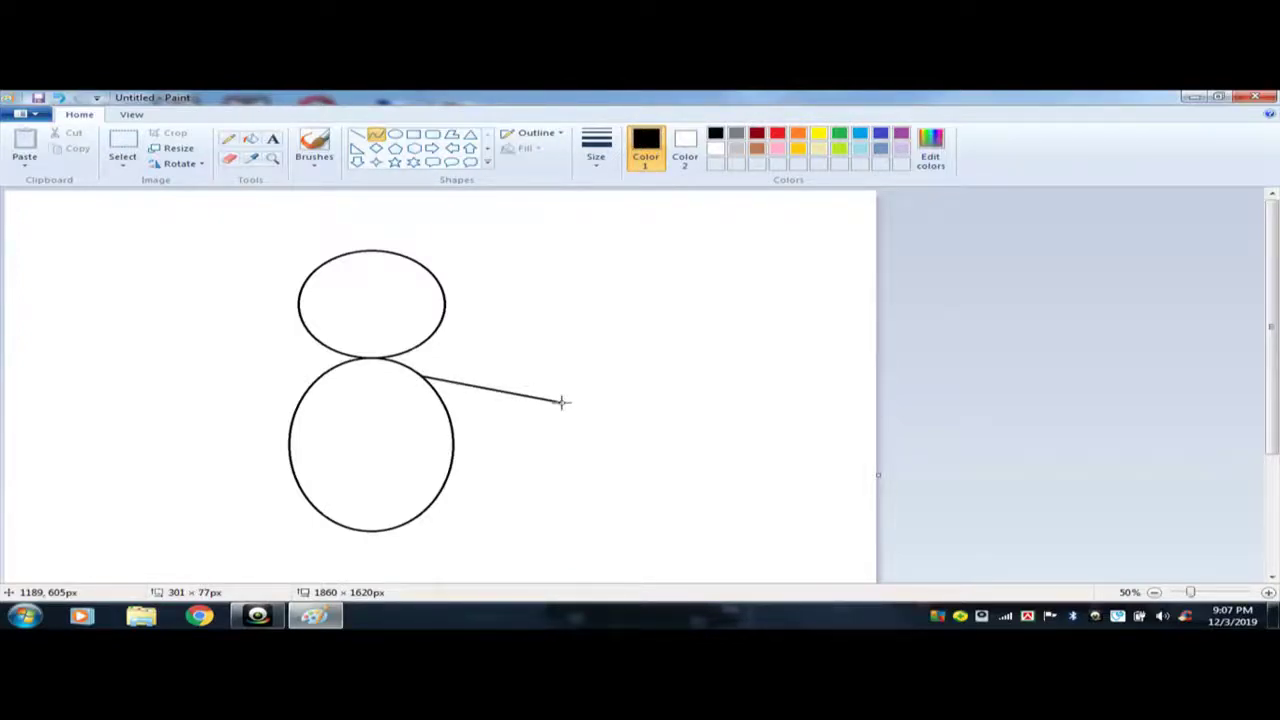
{"action": "left_click_drag", "start_coordinate": [480, 391], "coordinate": [482, 374]}
{"action": "left_click", "coordinate": [550, 305]}
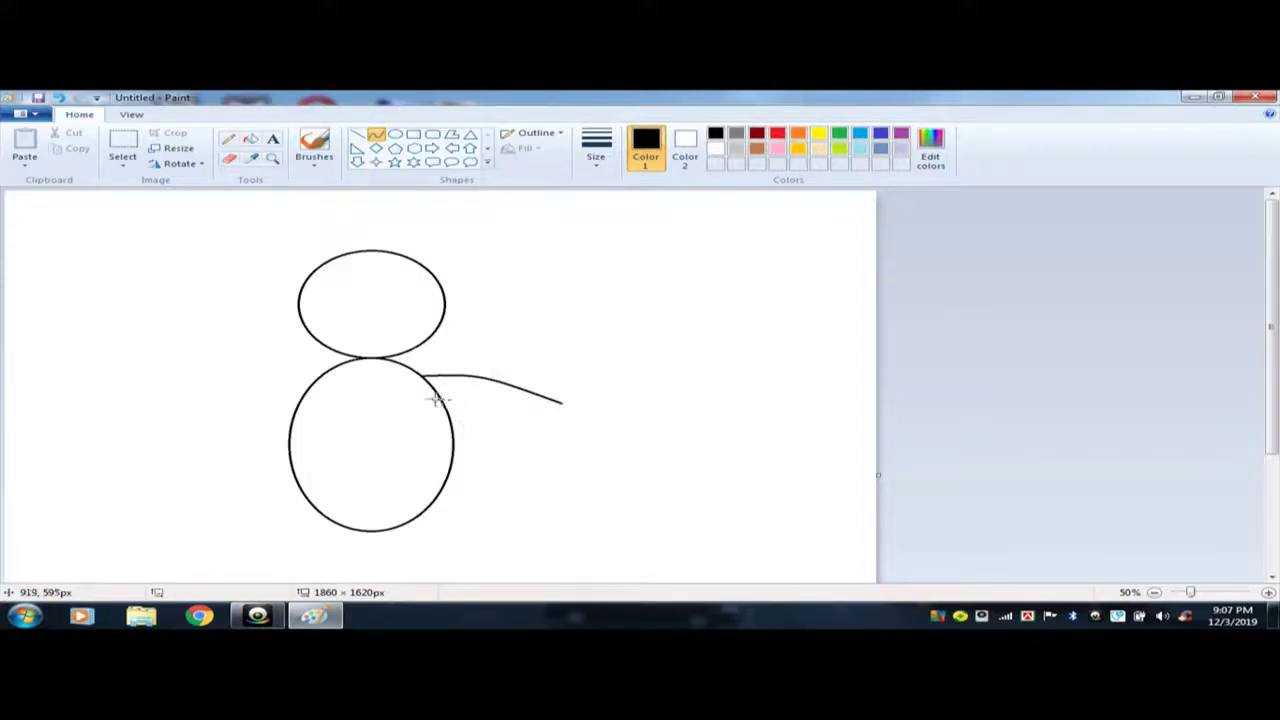
{"action": "left_click_drag", "start_coordinate": [438, 396], "coordinate": [547, 442]}
{"action": "left_click_drag", "start_coordinate": [483, 408], "coordinate": [490, 406]}
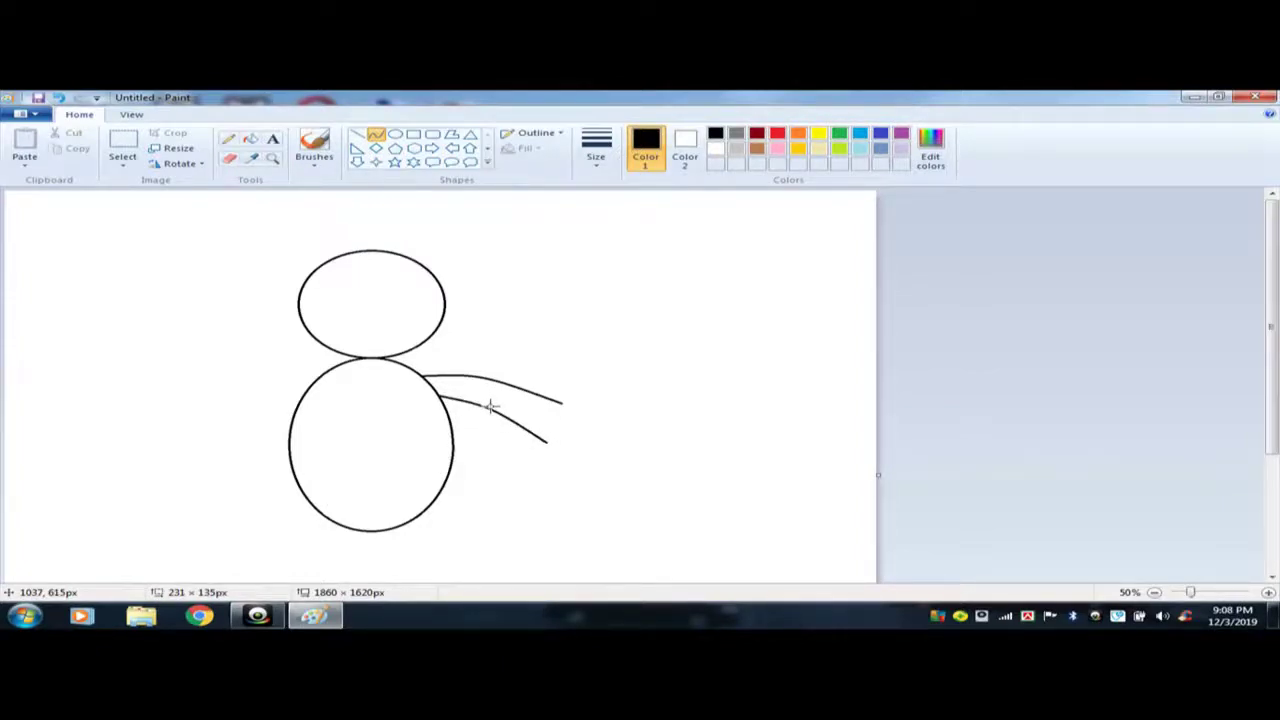
{"action": "left_click", "coordinate": [490, 406]}
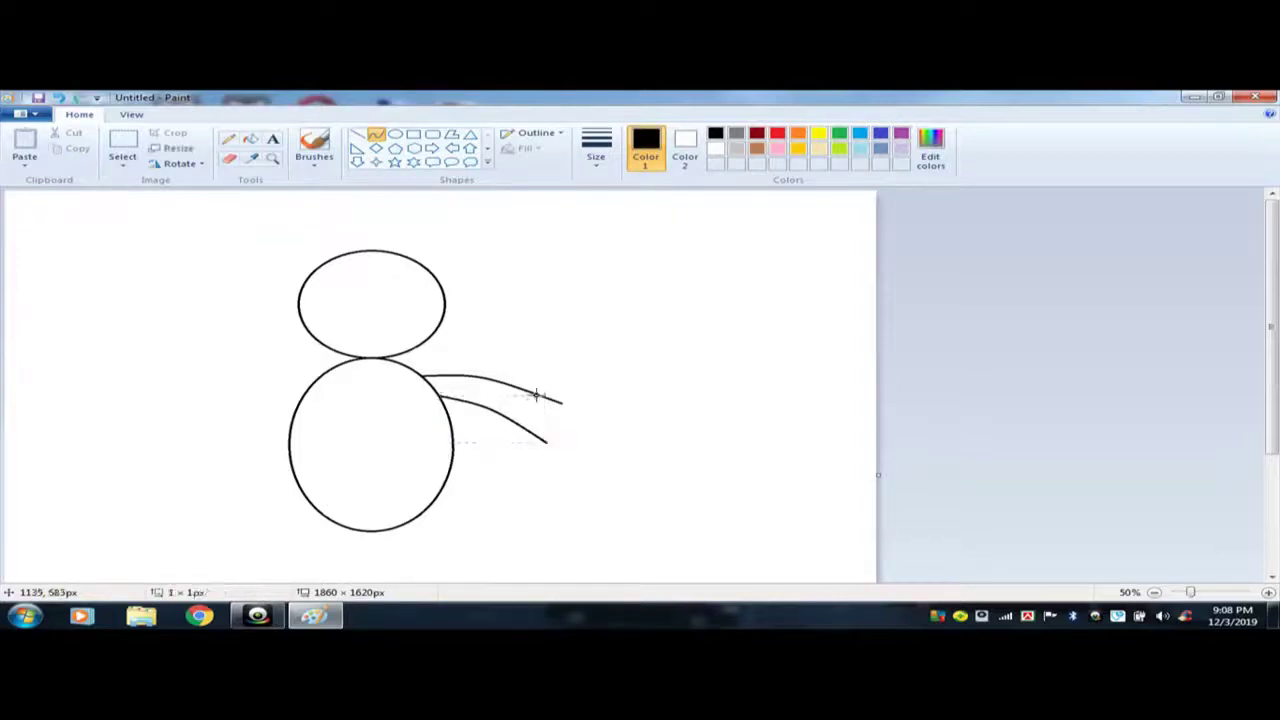
Draw two outward-bowed cuff curves across the right-side arm near its outer end.
{"action": "mouse_move", "coordinate": [535, 396]}
{"action": "left_mouse_down"}
{"action": "mouse_move", "coordinate": [530, 443]}
{"action": "mouse_move", "coordinate": [545, 412]}
{"action": "mouse_move", "coordinate": [483, 446]}
{"action": "mouse_move", "coordinate": [507, 408]}
{"action": "left_mouse_up"}
{"action": "left_click", "coordinate": [521, 411]}
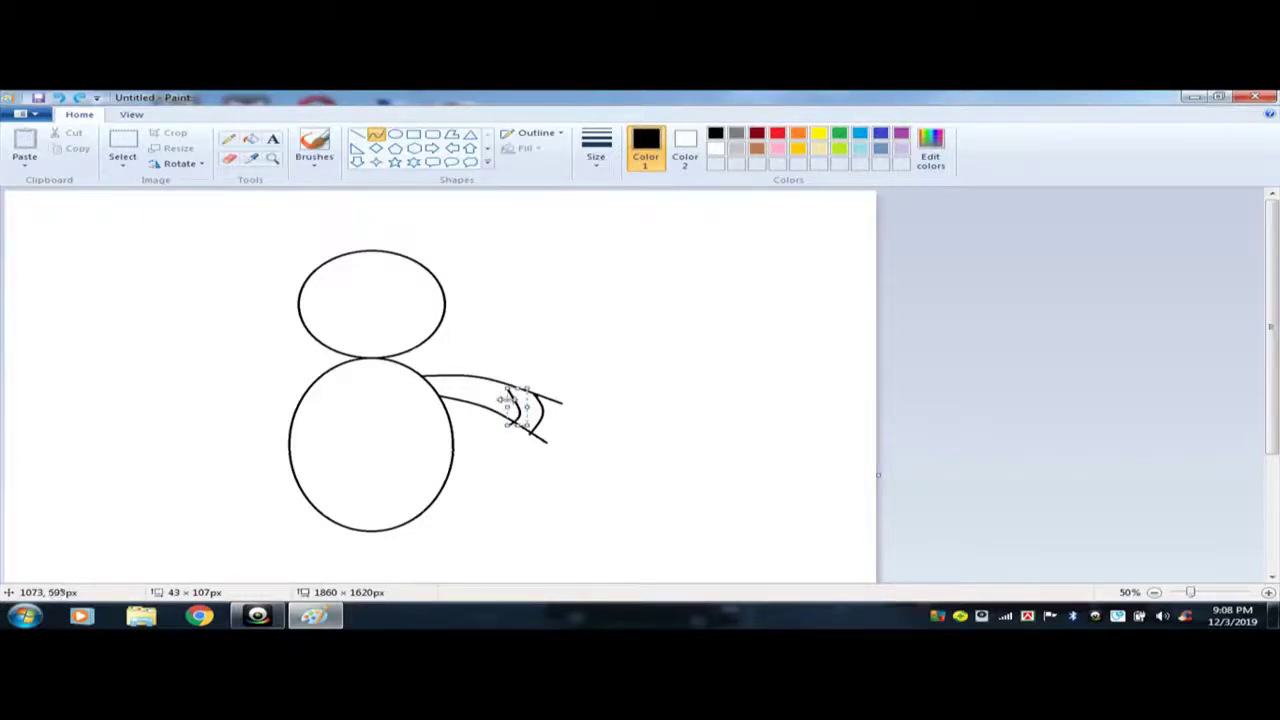
{"action": "left_click_drag", "start_coordinate": [503, 399], "coordinate": [506, 399]}
{"action": "left_click", "coordinate": [475, 385]}
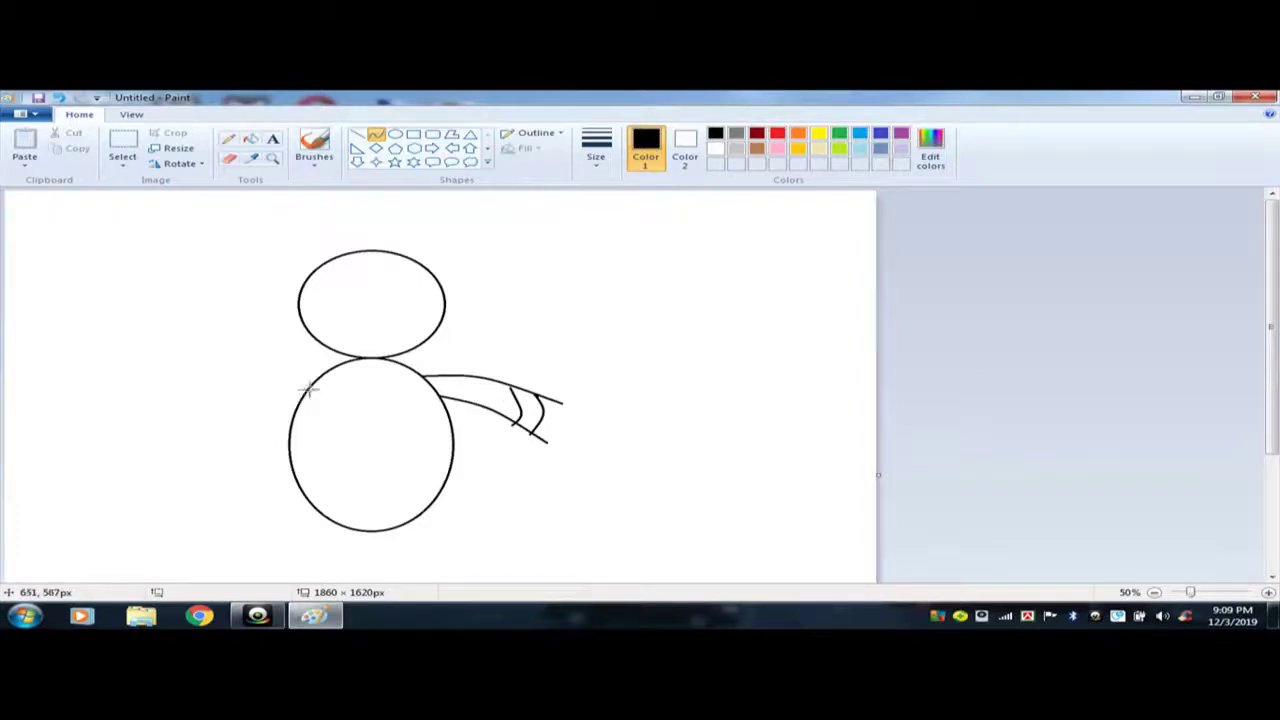
Draw the left-side arm with two gentle curves, about 303 × 55 px and 245 × 53 px, and add two cuff lines at its outer end.
{"action": "mouse_move", "coordinate": [309, 386]}
{"action": "left_mouse_down"}
{"action": "mouse_move", "coordinate": [166, 405]}
{"action": "mouse_move", "coordinate": [251, 382]}
{"action": "mouse_move", "coordinate": [223, 414]}
{"action": "mouse_move", "coordinate": [272, 383]}
{"action": "left_mouse_up"}
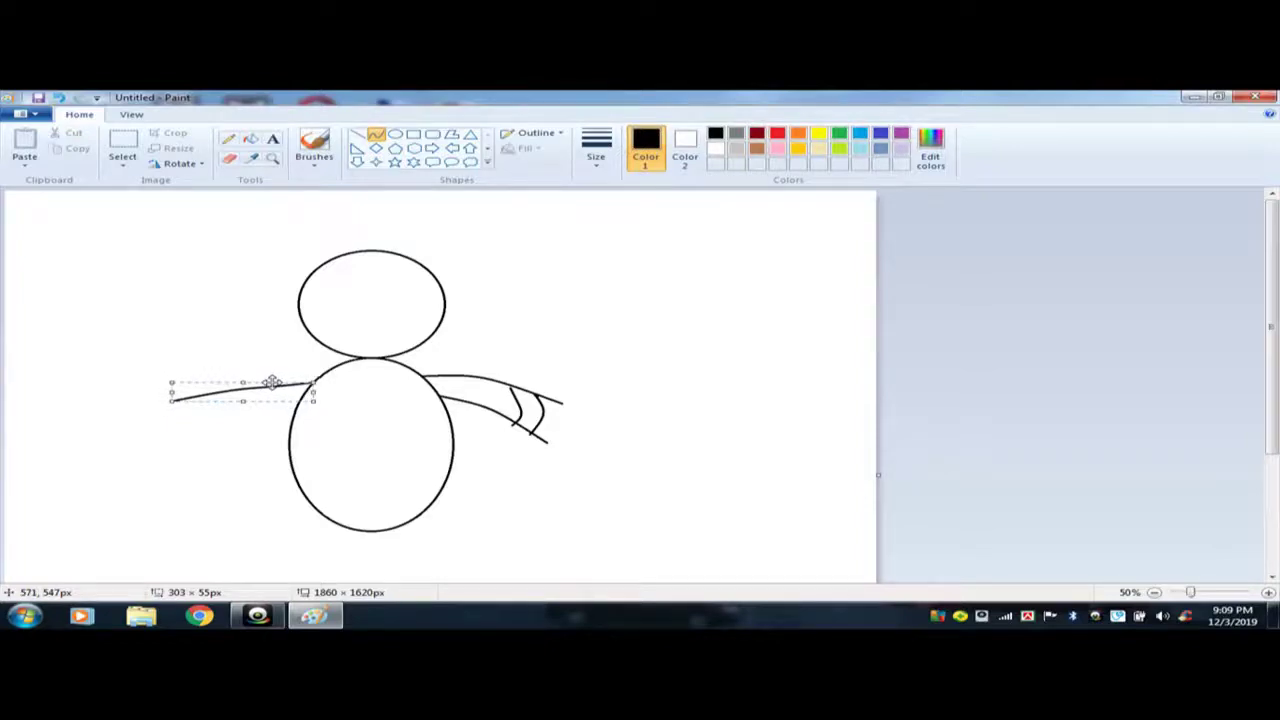
{"action": "left_click", "coordinate": [271, 358]}
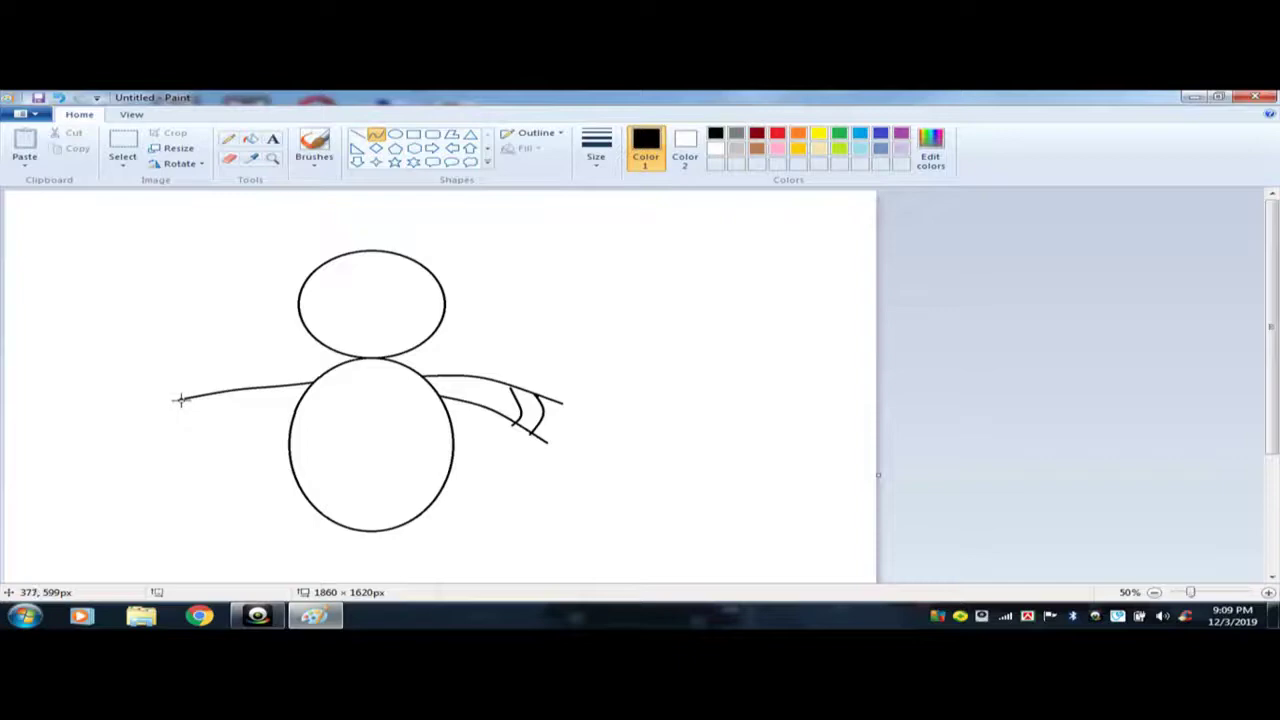
{"action": "left_click_drag", "start_coordinate": [178, 399], "coordinate": [298, 408]}
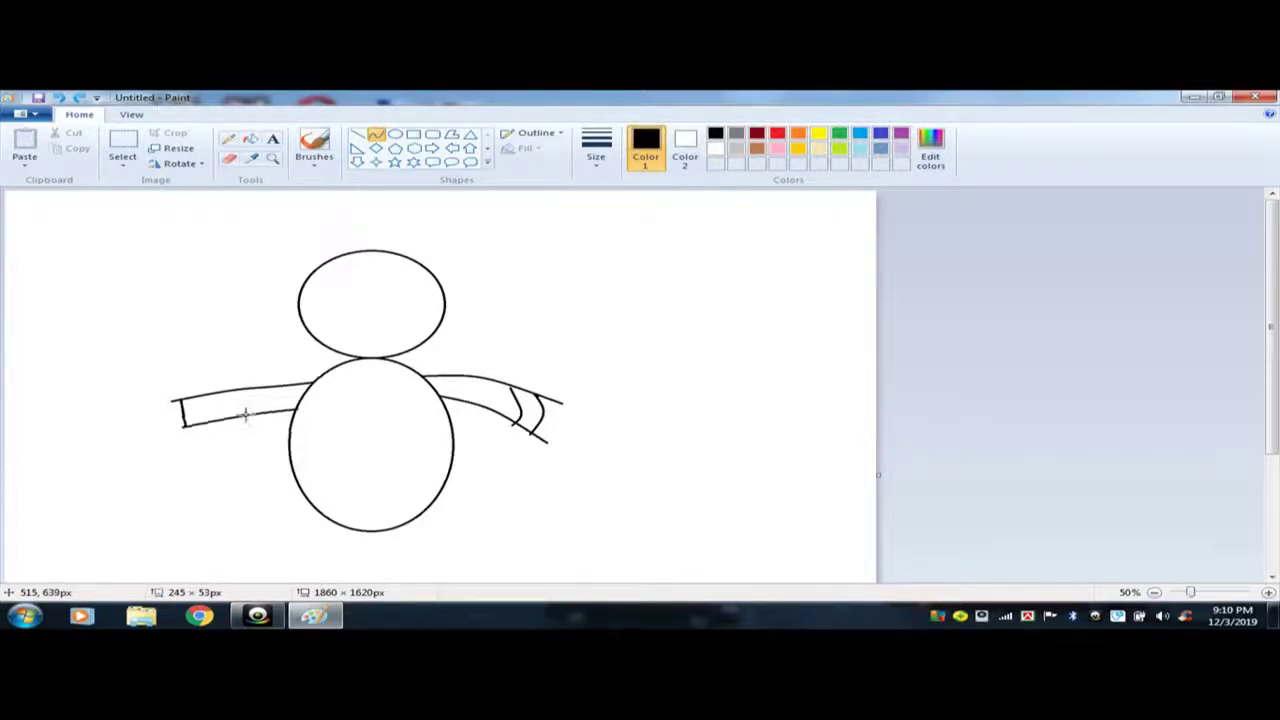
{"action": "left_click_drag", "start_coordinate": [208, 415], "coordinate": [240, 407]}
{"action": "left_click", "coordinate": [231, 446]}
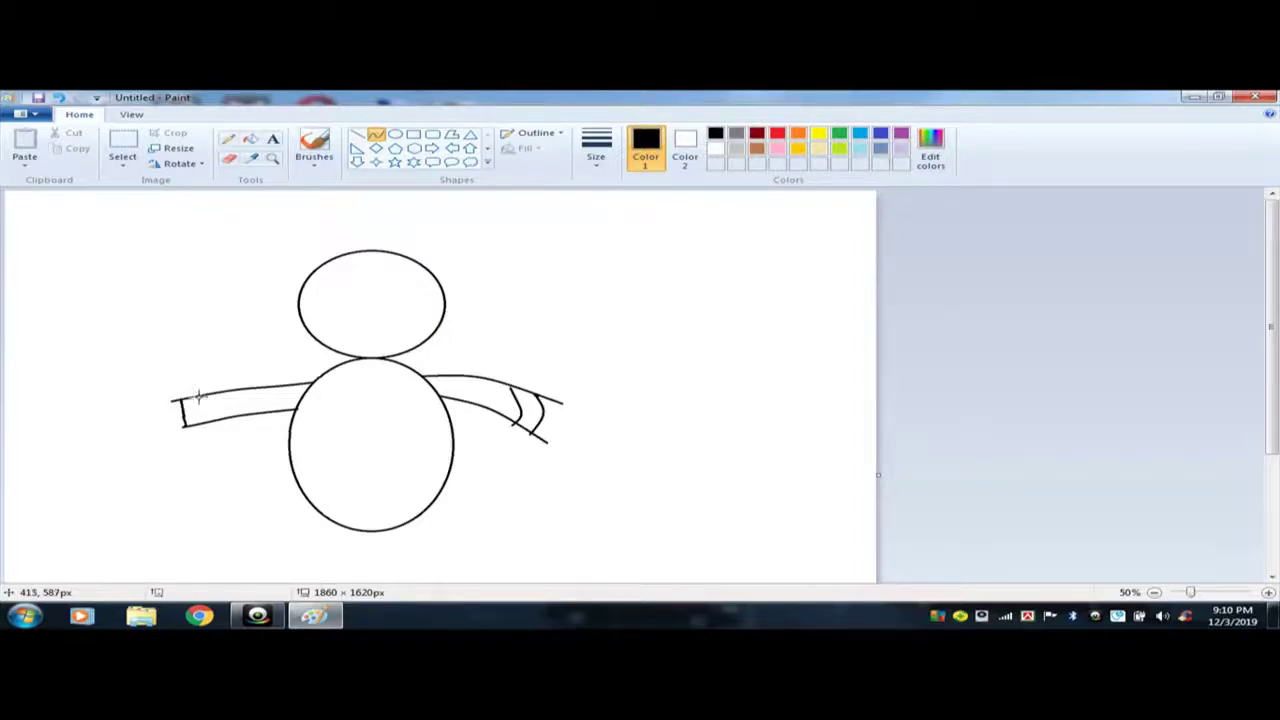
{"action": "left_click_drag", "start_coordinate": [199, 396], "coordinate": [204, 423]}
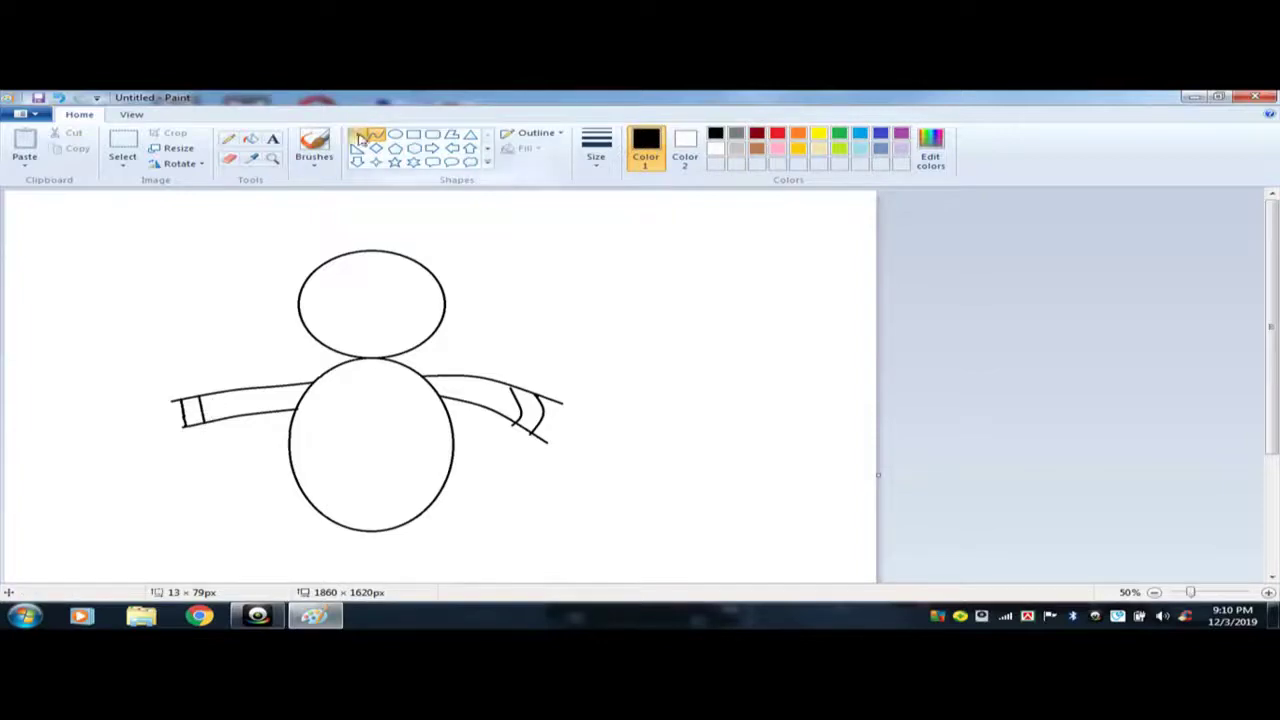
Draw the left-side leg as two parallel slanted lines down from the body's lower edge, the inner one about 73 × 289 px.
{"action": "left_click", "coordinate": [376, 134]}
{"action": "scroll", "coordinate": [520, 196], "scroll_direction": "down", "scroll_amount": 3}
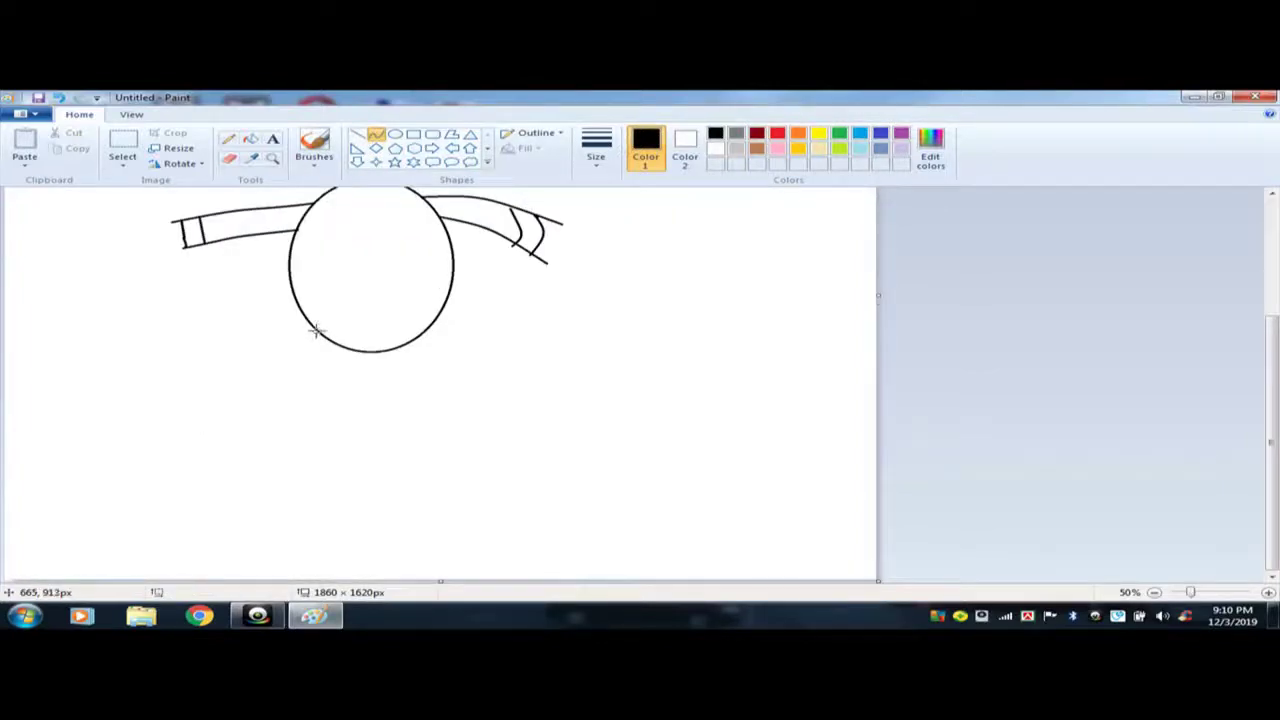
{"action": "left_click_drag", "start_coordinate": [316, 331], "coordinate": [280, 392]}
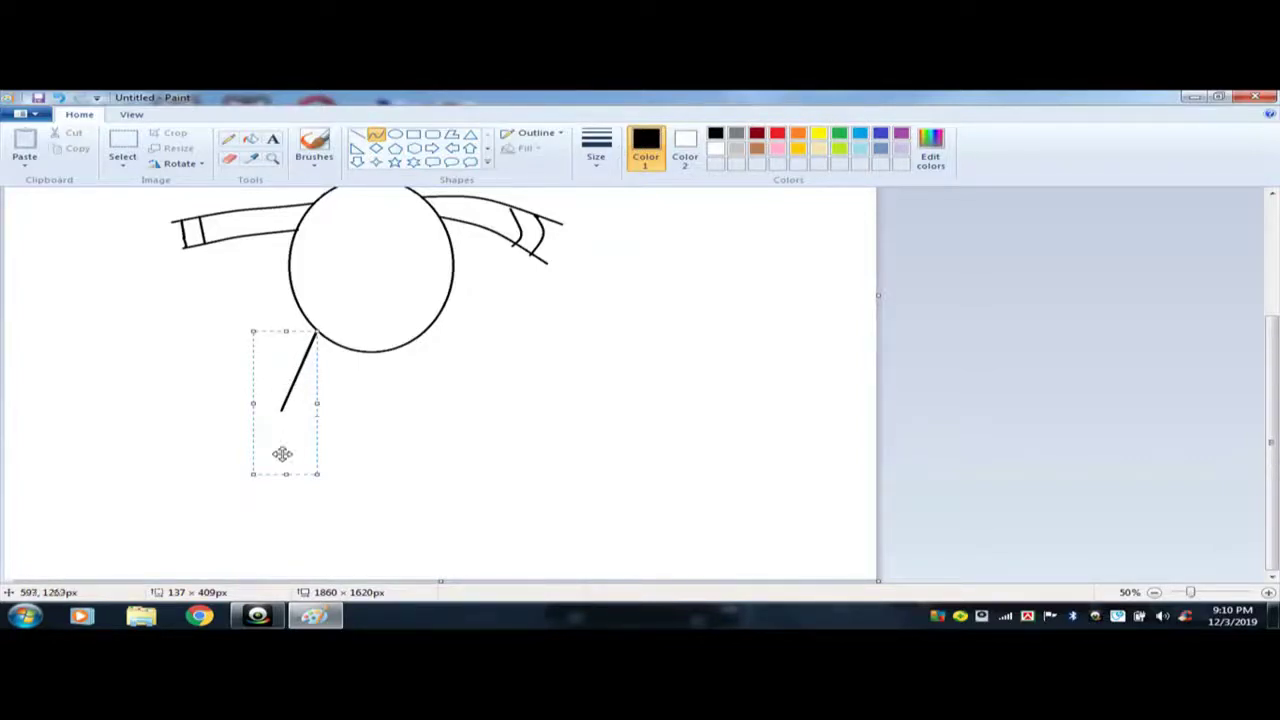
{"action": "left_click_drag", "start_coordinate": [285, 473], "coordinate": [289, 504]}
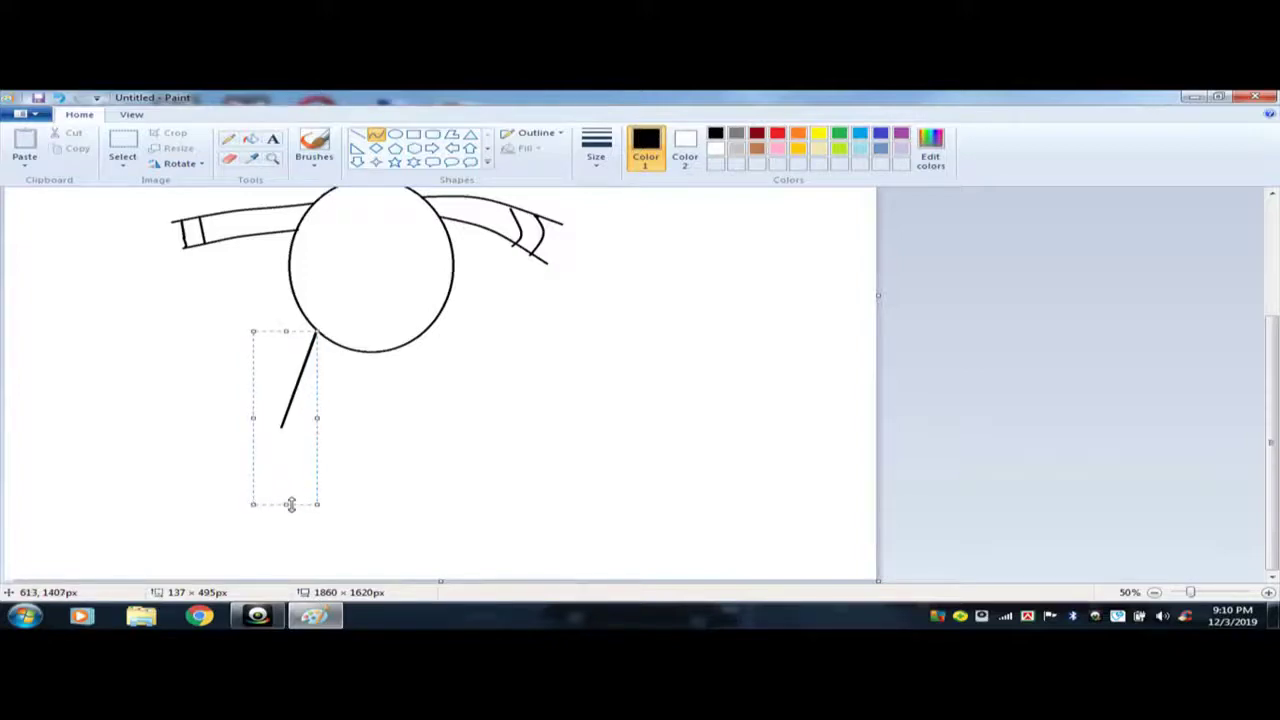
{"action": "left_click", "coordinate": [257, 293]}
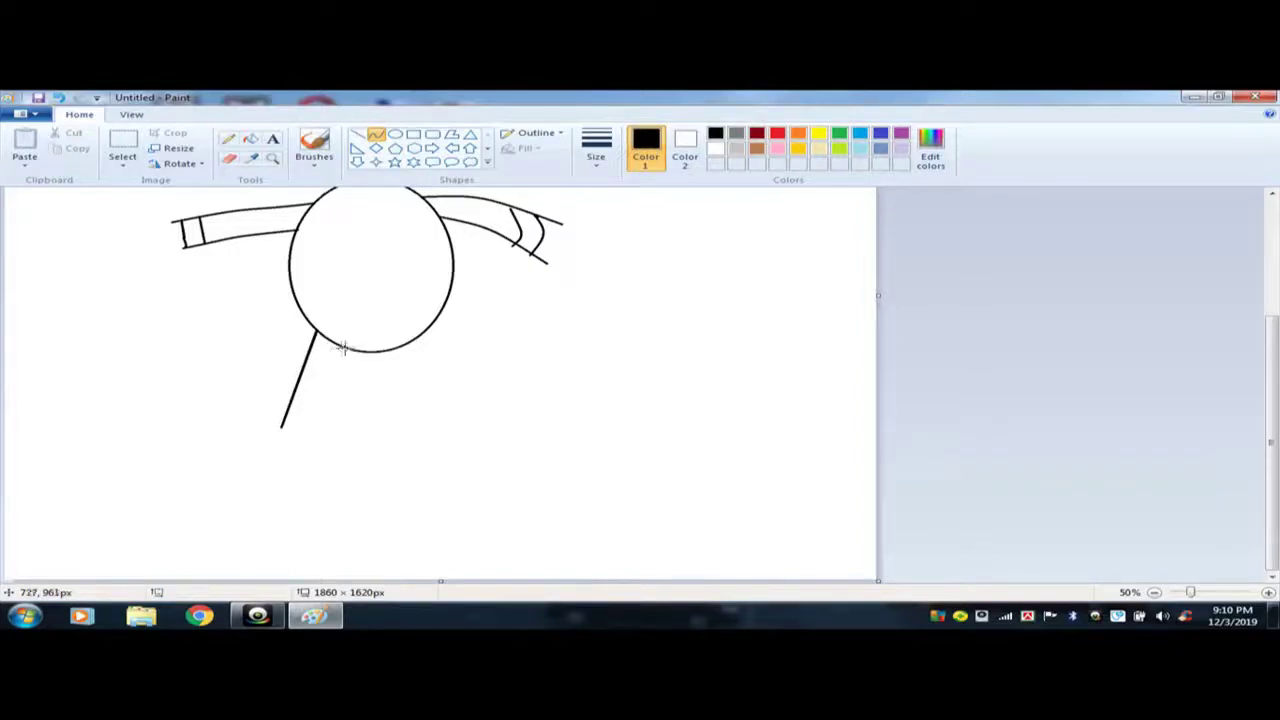
{"action": "left_click_drag", "start_coordinate": [342, 347], "coordinate": [312, 447]}
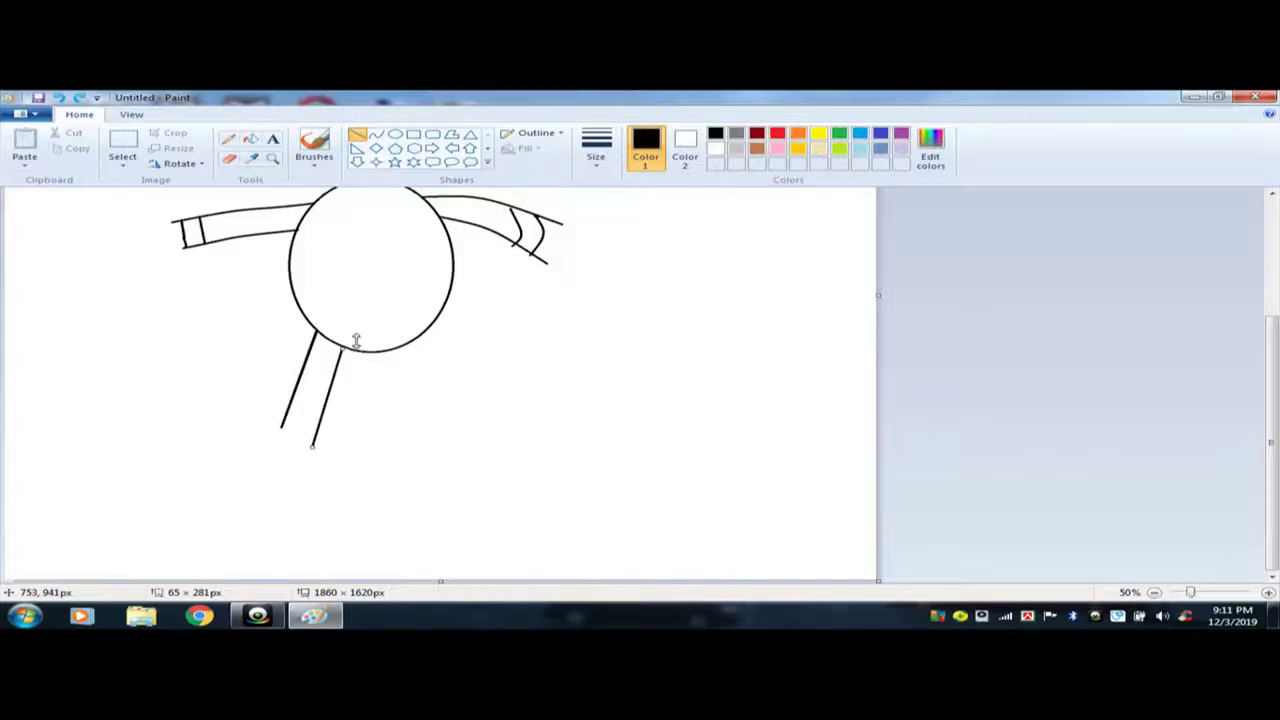
{"action": "left_click_drag", "start_coordinate": [355, 341], "coordinate": [343, 337]}
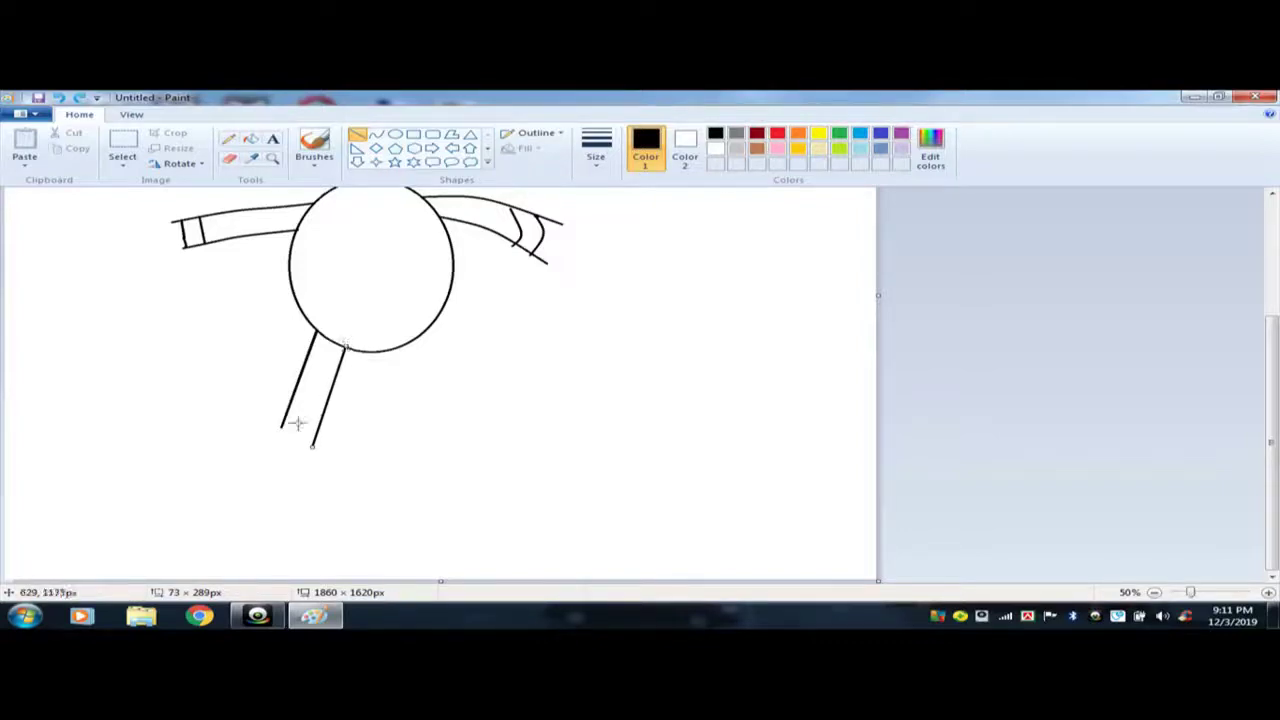
Close the lower end of the left-side leg with a freehand brush stroke.
{"action": "left_click_drag", "start_coordinate": [282, 427], "coordinate": [287, 437]}
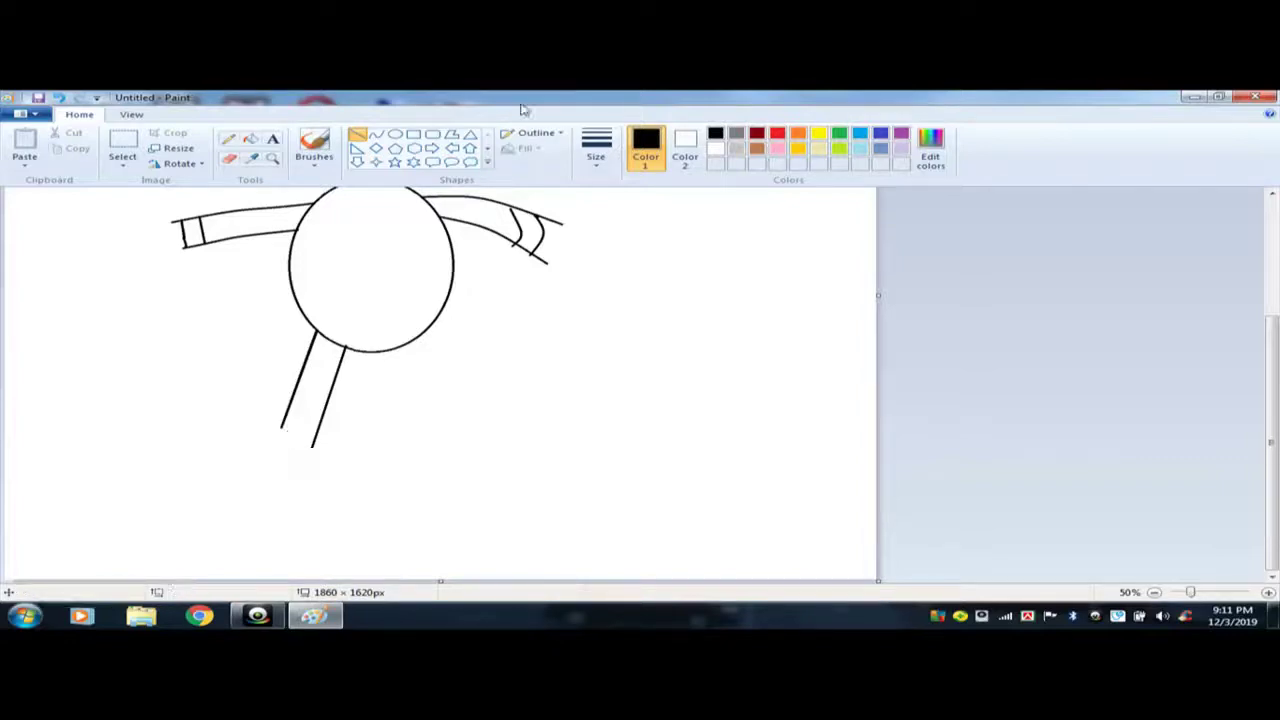
{"action": "left_click", "coordinate": [314, 145]}
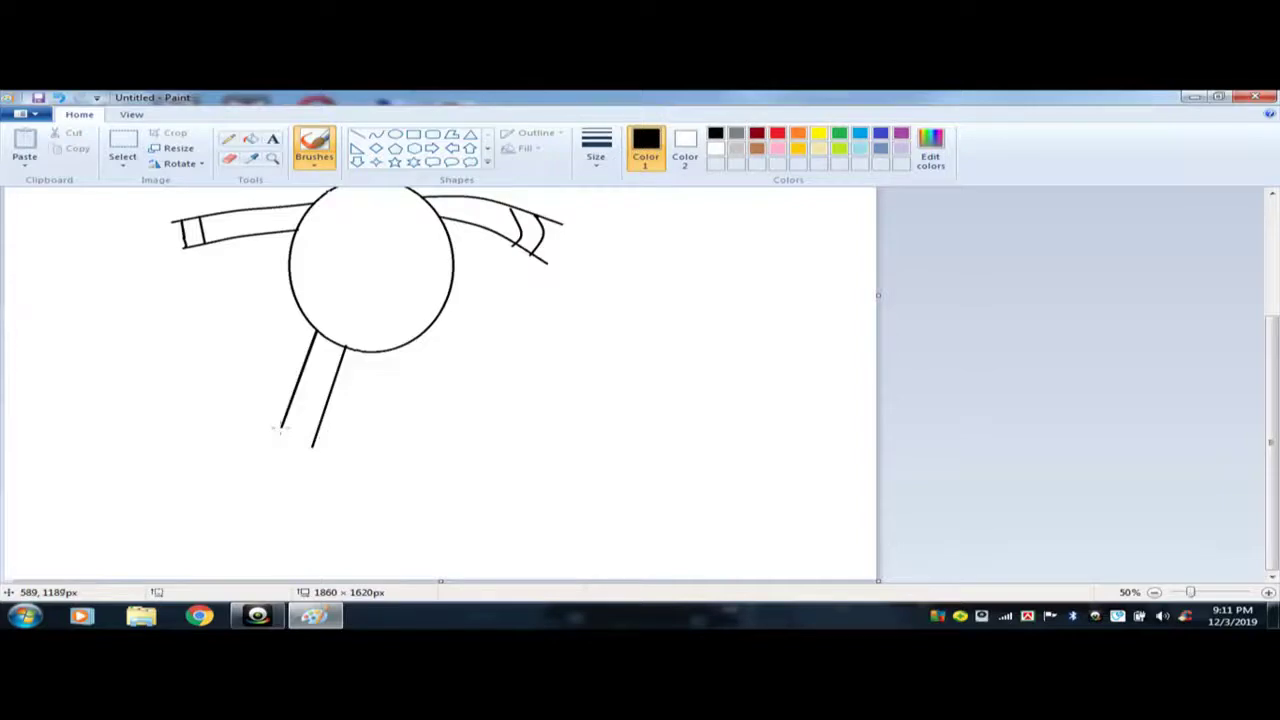
{"action": "left_click_drag", "start_coordinate": [284, 434], "coordinate": [306, 446]}
Draw the right-side leg with two straight lines, about 49 × 273 px and 87 × 305 px, and close its end with a brush stroke.
{"action": "left_click", "coordinate": [357, 134]}
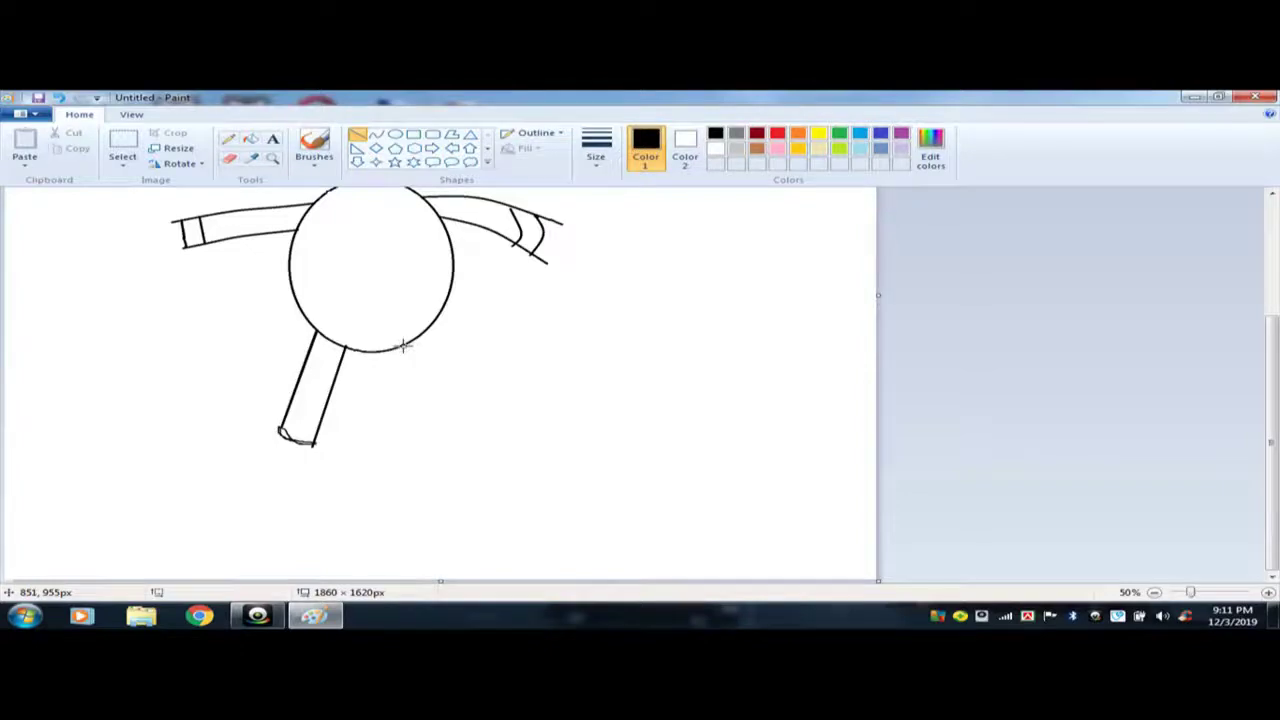
{"action": "left_click_drag", "start_coordinate": [405, 344], "coordinate": [428, 438]}
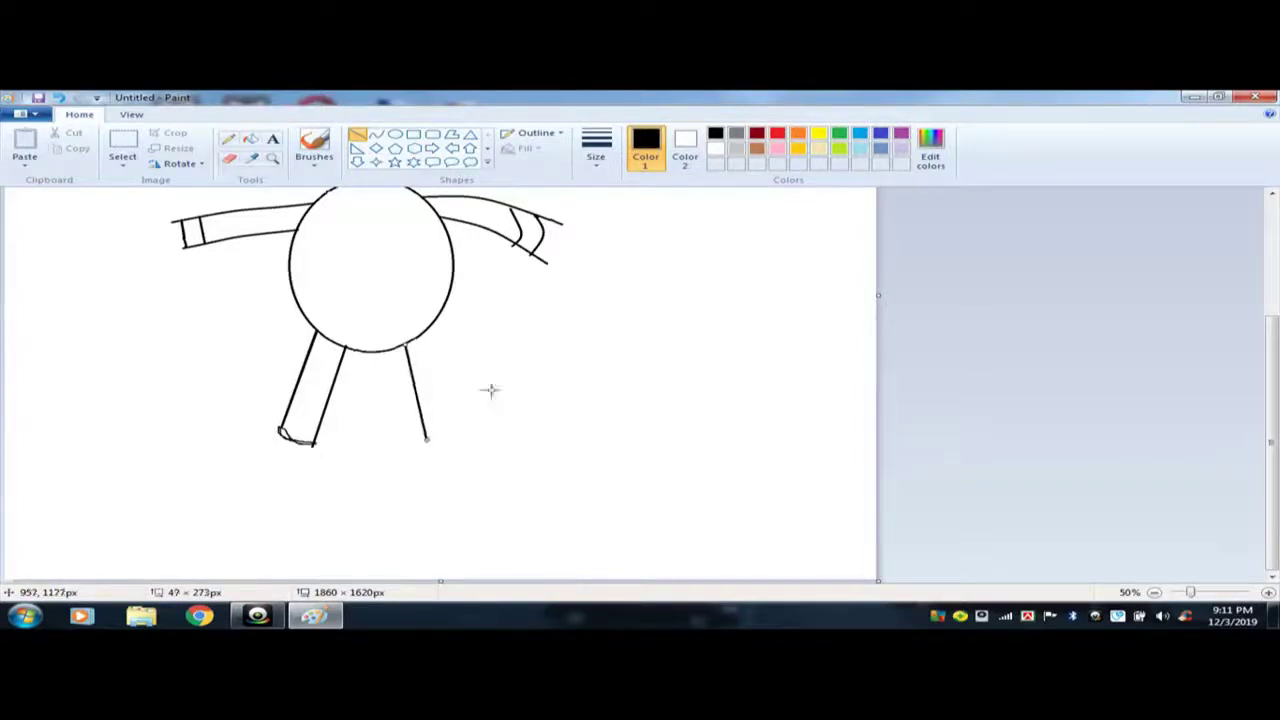
{"action": "left_click", "coordinate": [428, 362]}
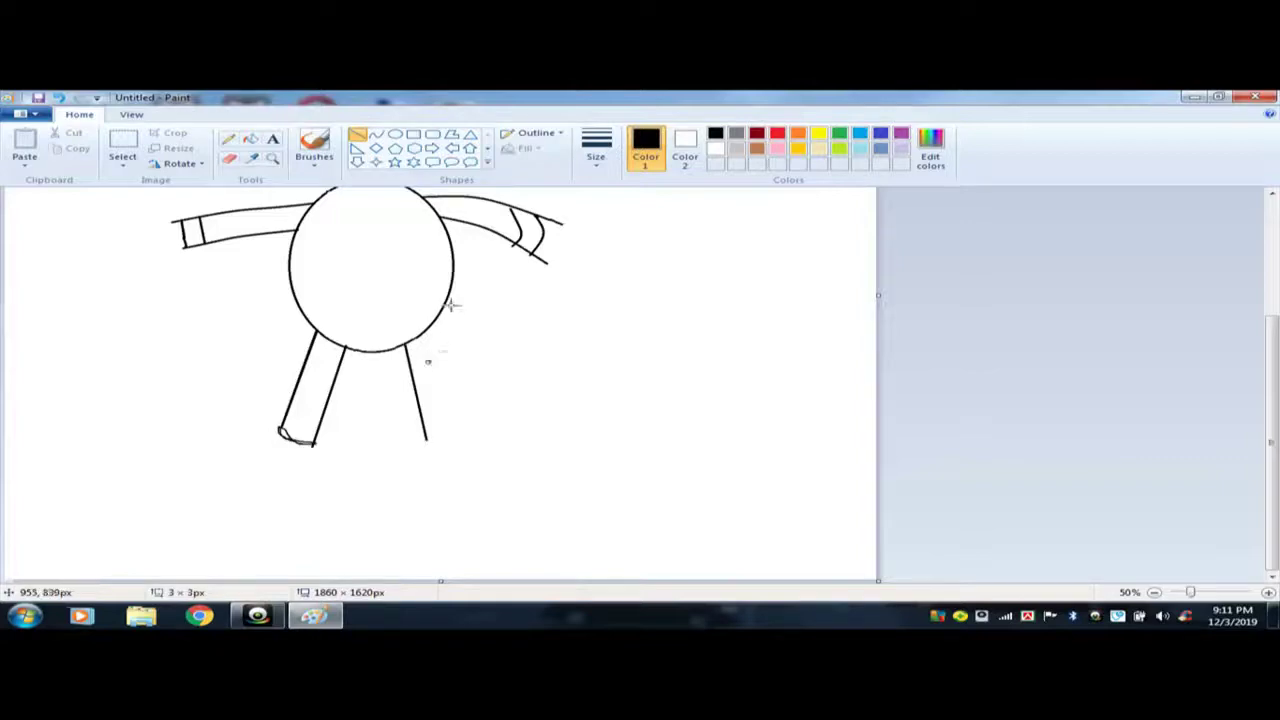
{"action": "key", "text": "ctrl+z"}
{"action": "left_click_drag", "start_coordinate": [426, 328], "coordinate": [467, 435]}
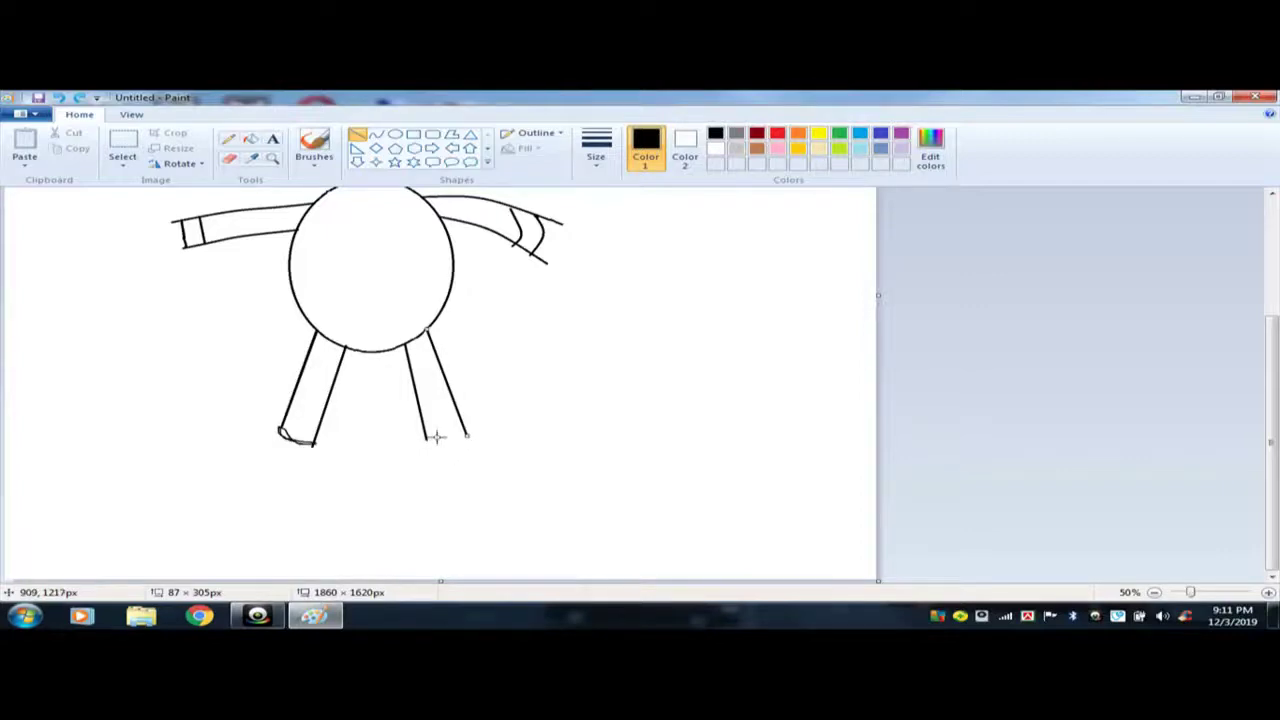
{"action": "left_click", "coordinate": [452, 347]}
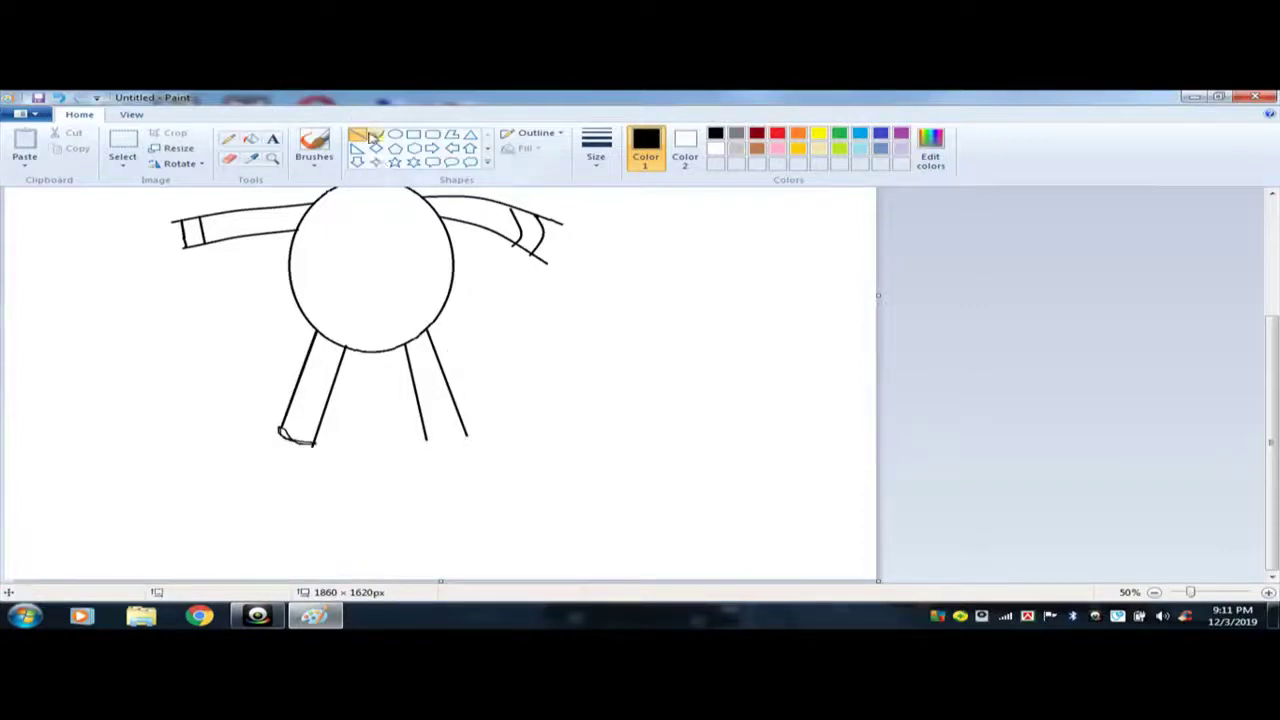
{"action": "left_click", "coordinate": [318, 145]}
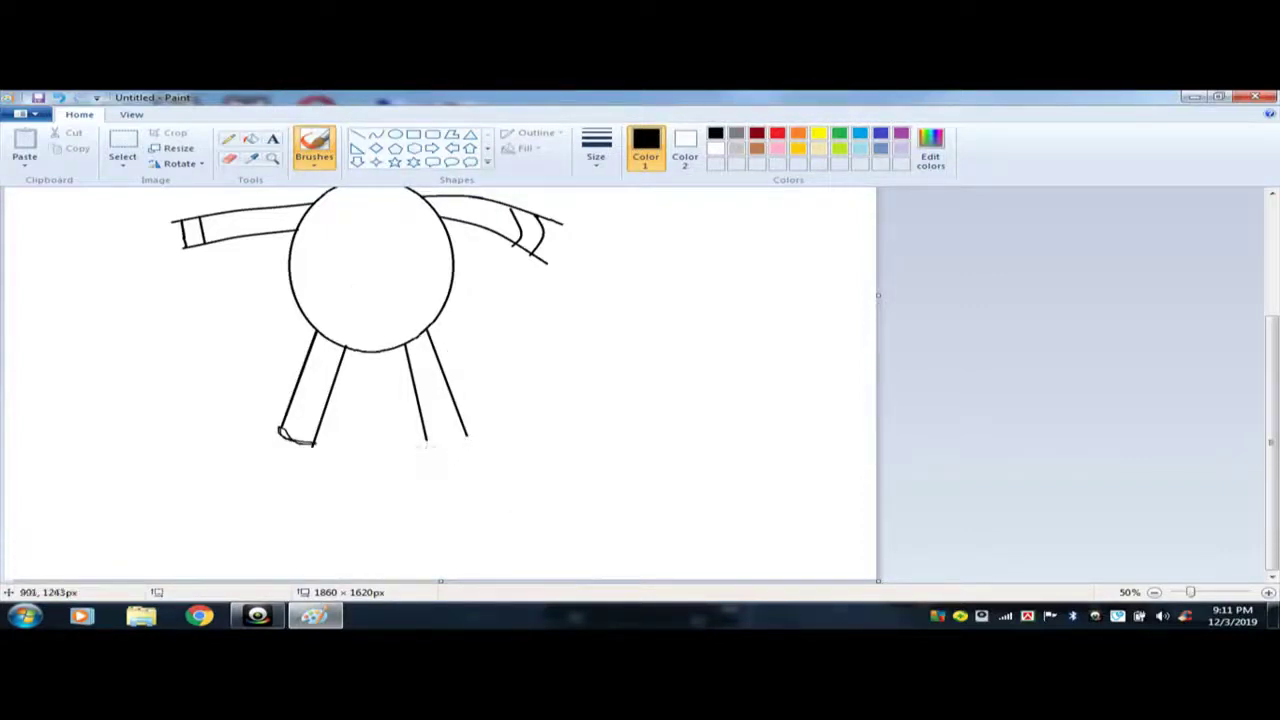
{"action": "left_click_drag", "start_coordinate": [429, 443], "coordinate": [440, 440]}
Erase the line ends that stick out past the outer cuff lines of both arms.
{"action": "scroll", "coordinate": [600, 364], "scroll_direction": "down", "scroll_amount": 2}
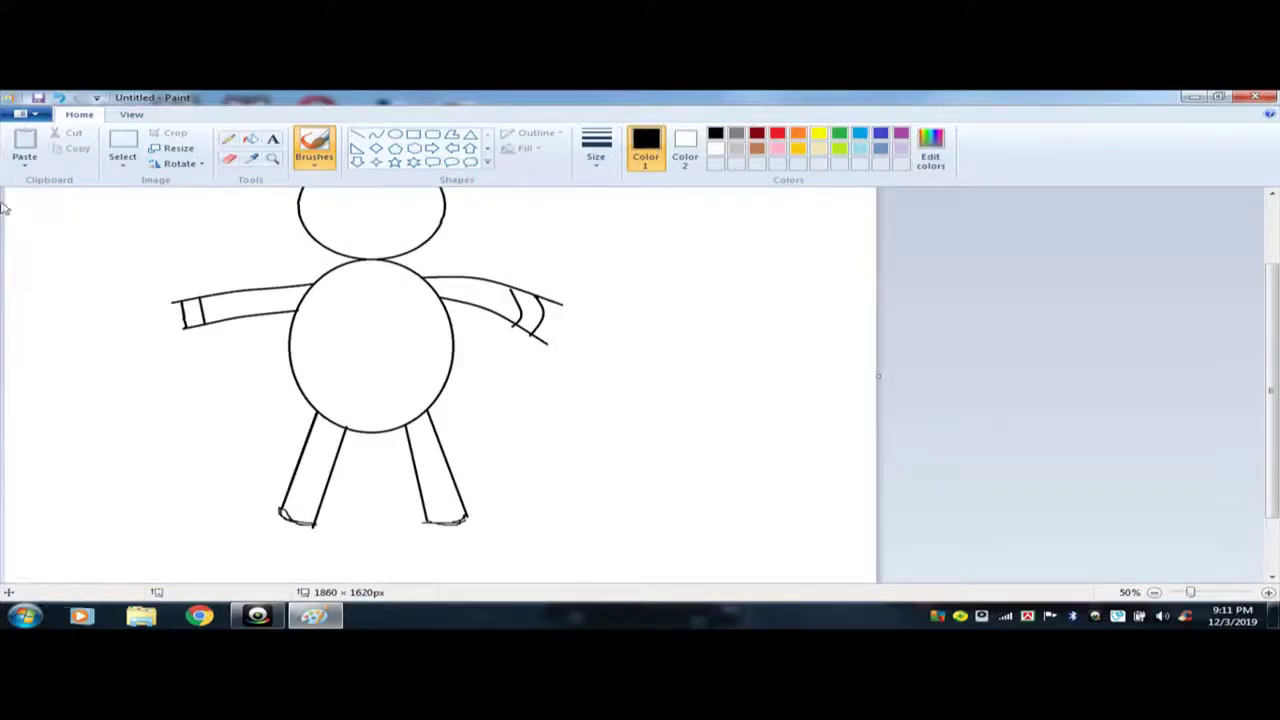
{"action": "left_click", "coordinate": [231, 160]}
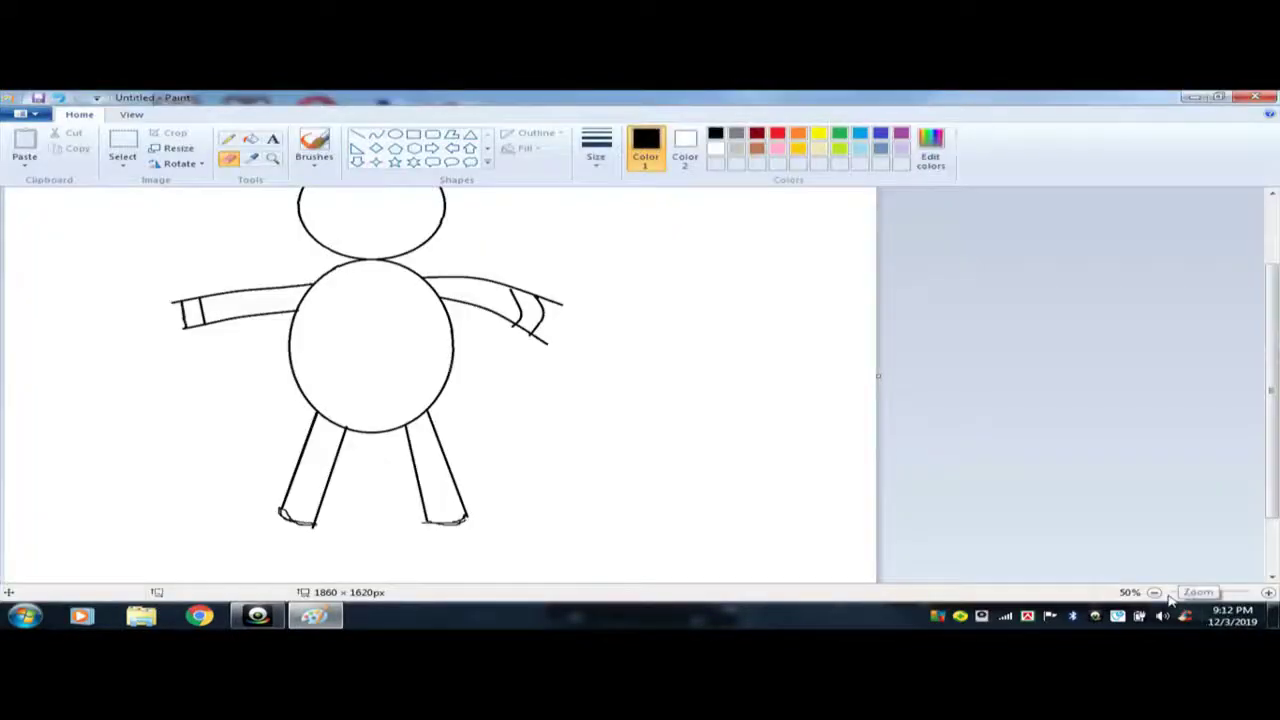
{"action": "left_click", "coordinate": [1268, 592]}
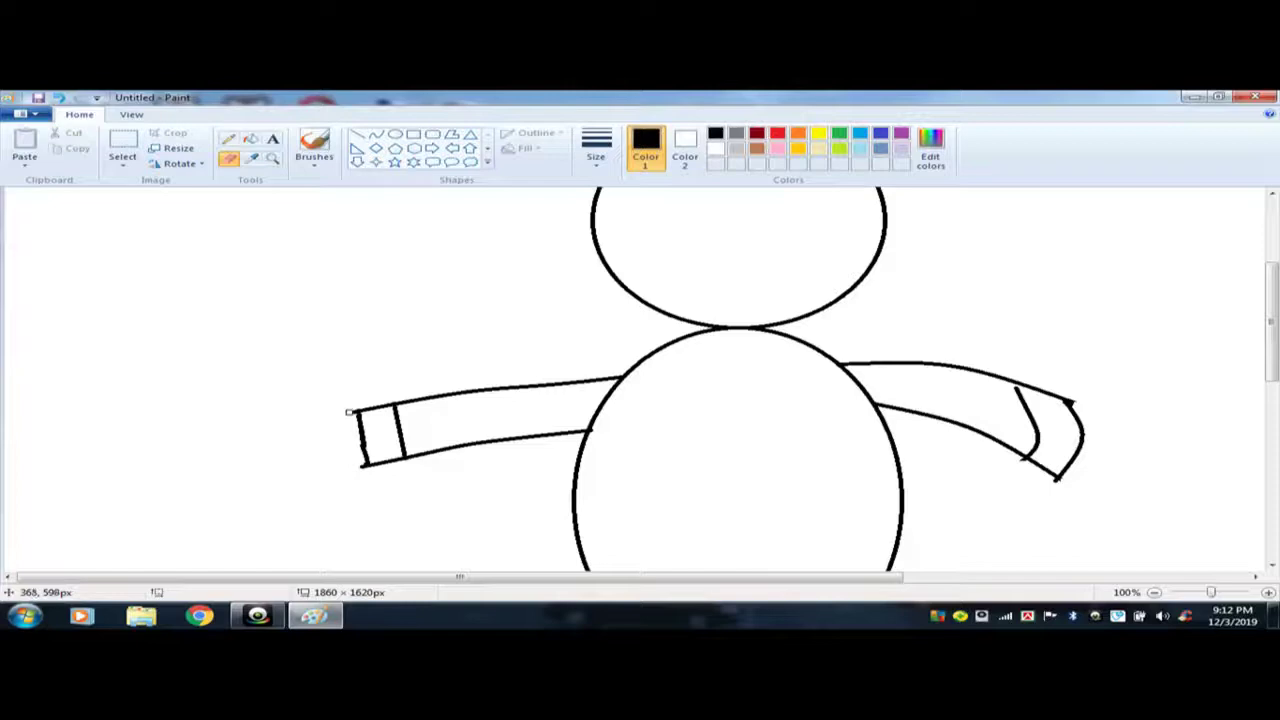
Draw two overlapping ovals as ears at the head's upper corners, the right-side one about 137 × 137 px, nudged slightly up and inward.
{"action": "left_click", "coordinate": [314, 146]}
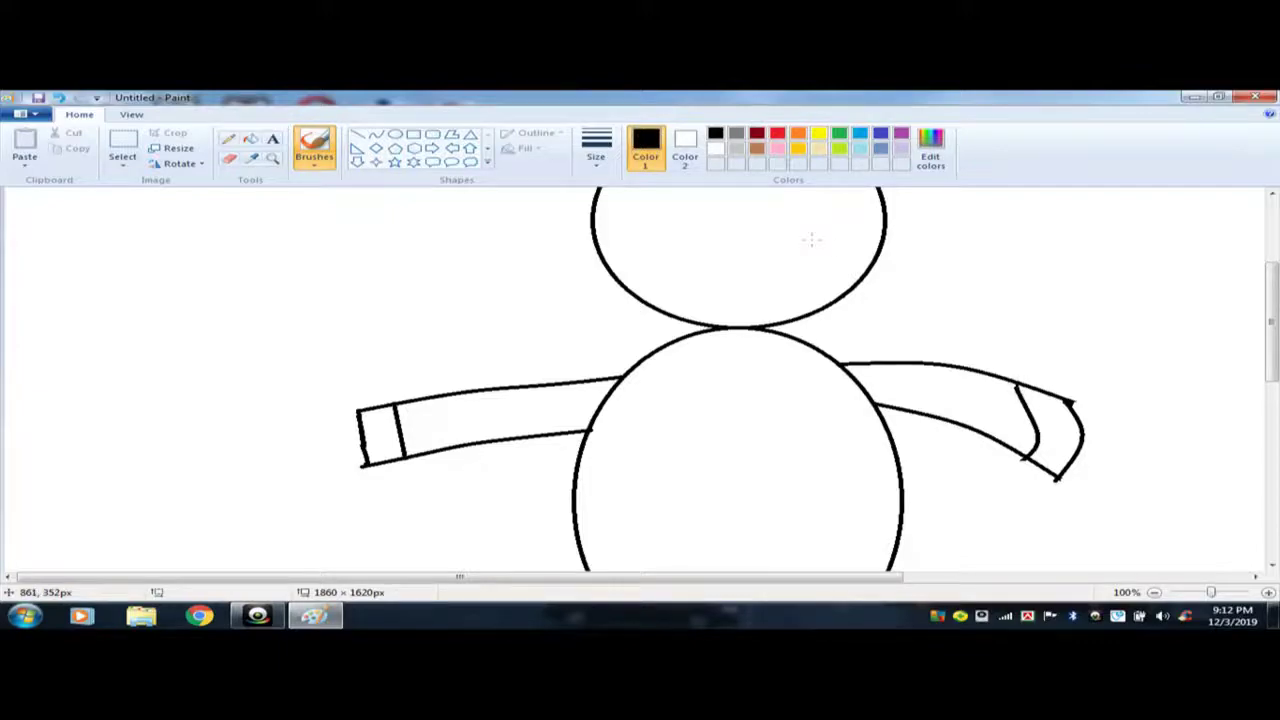
{"action": "scroll", "coordinate": [811, 245], "scroll_direction": "down", "scroll_amount": 7}
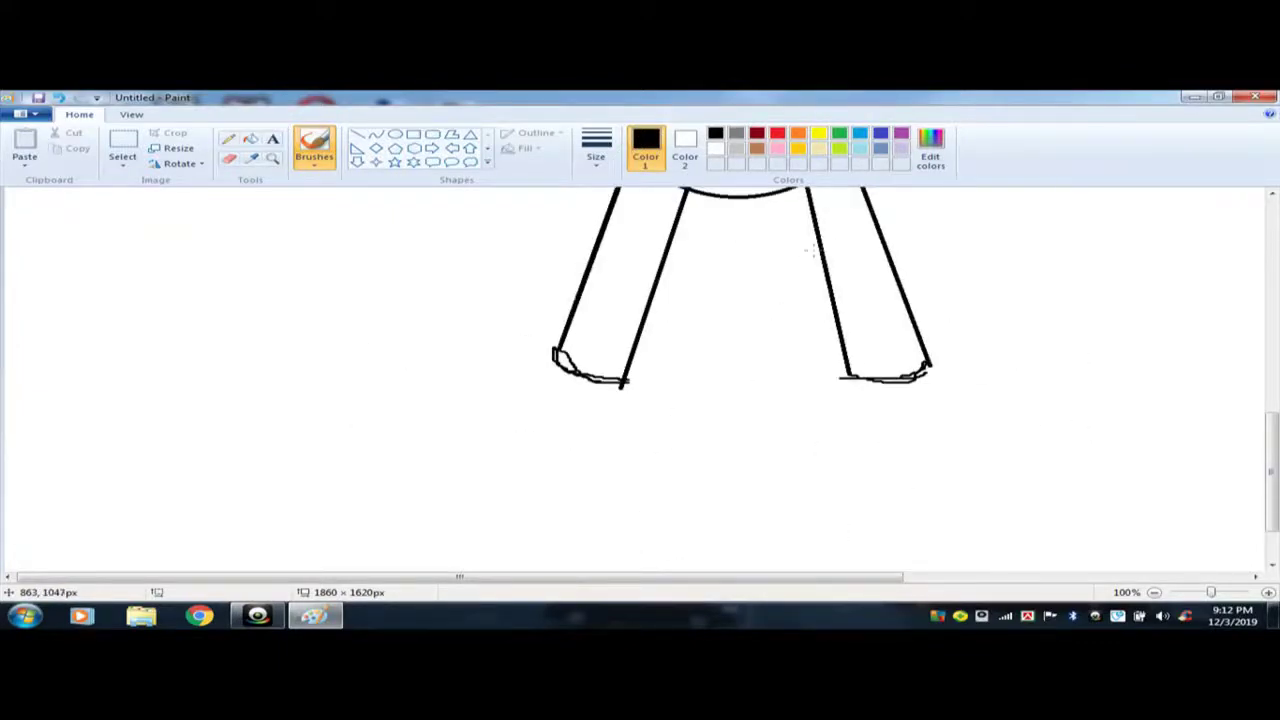
{"action": "scroll", "coordinate": [808, 250], "scroll_direction": "up", "scroll_amount": 7}
{"action": "scroll", "coordinate": [815, 345], "scroll_direction": "up", "scroll_amount": 1}
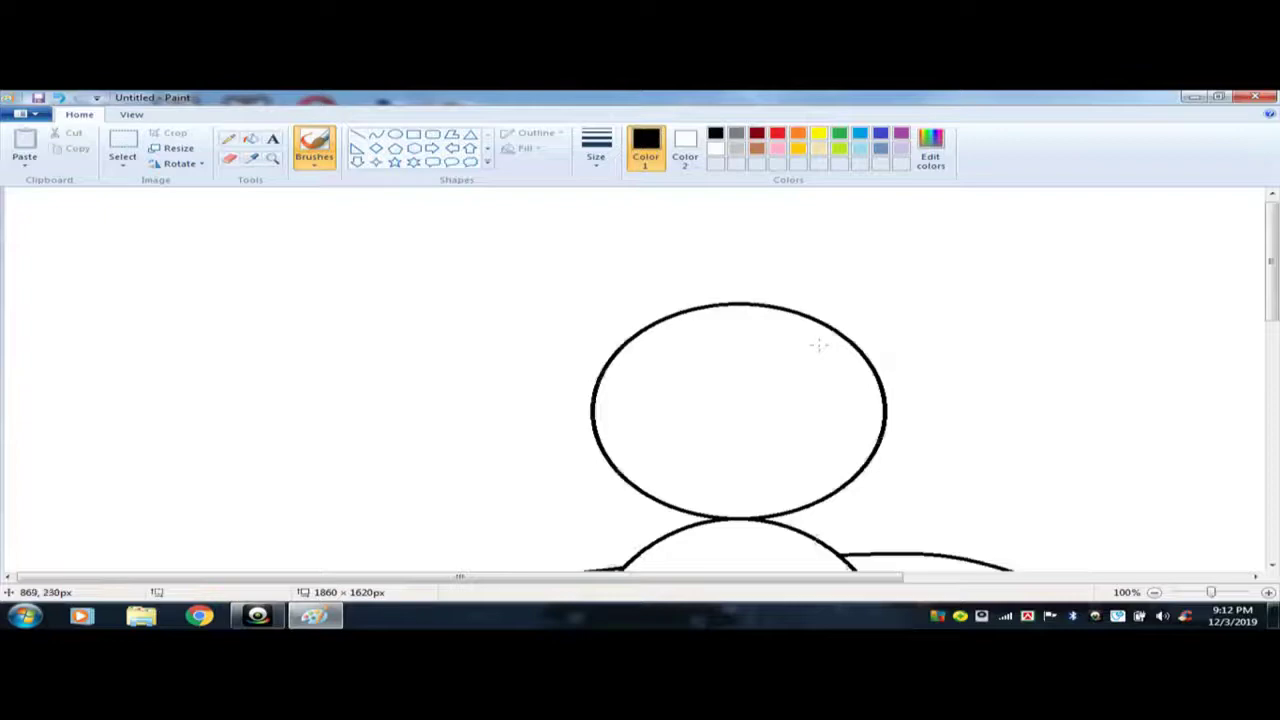
{"action": "left_click", "coordinate": [318, 143]}
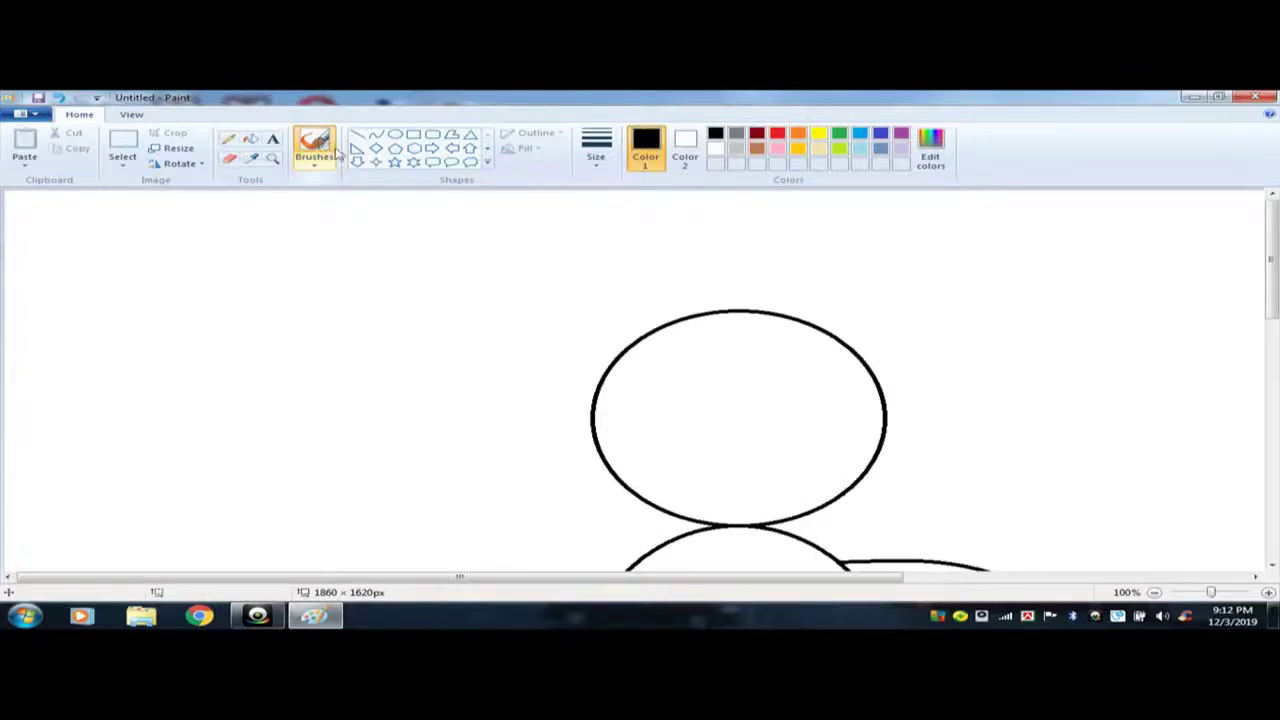
{"action": "left_click", "coordinate": [394, 136]}
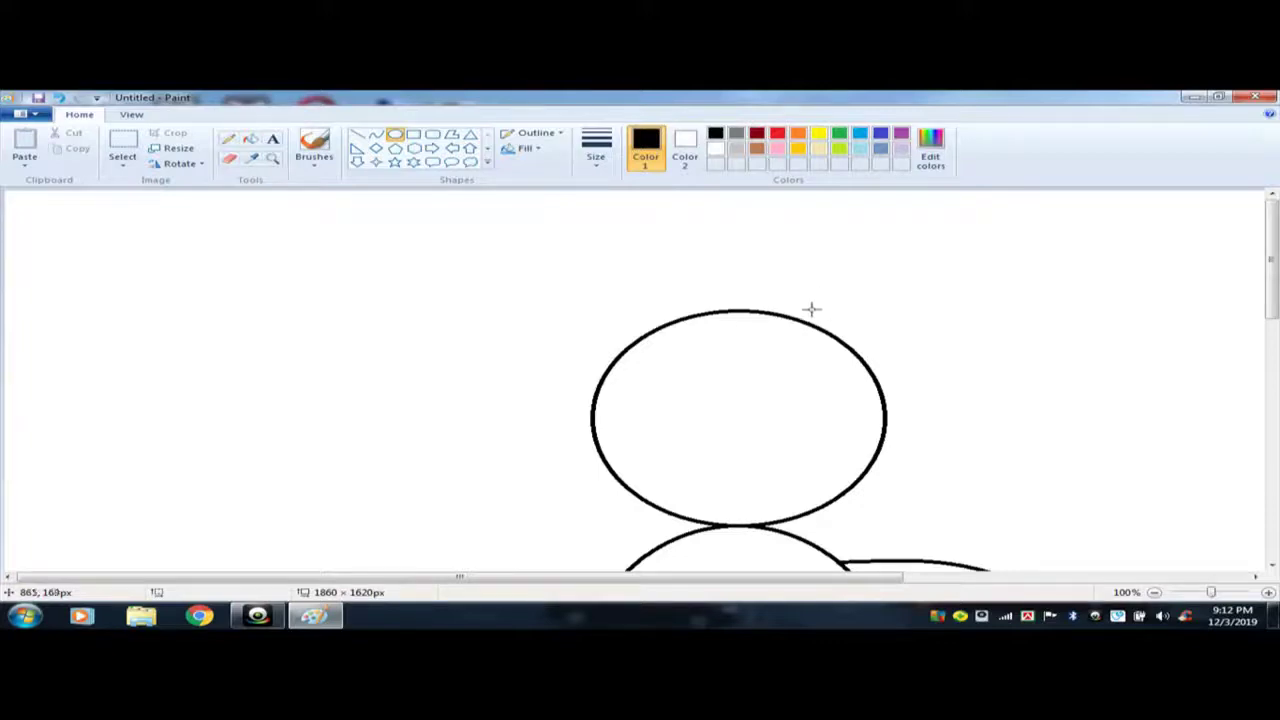
{"action": "mouse_move", "coordinate": [800, 293]}
{"action": "left_mouse_down"}
{"action": "mouse_move", "coordinate": [843, 343]}
{"action": "mouse_move", "coordinate": [928, 389]}
{"action": "left_mouse_up"}
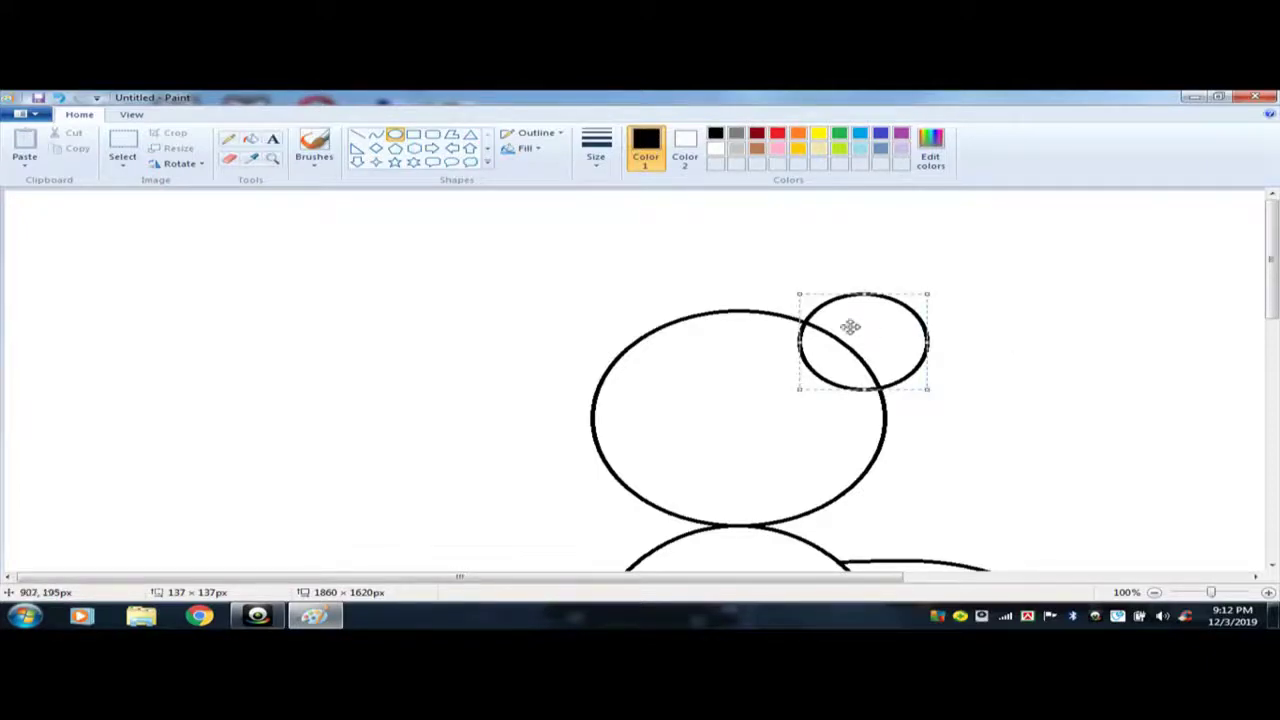
{"action": "mouse_move", "coordinate": [849, 326]}
{"action": "left_mouse_down"}
{"action": "mouse_move", "coordinate": [828, 305]}
{"action": "mouse_move", "coordinate": [836, 312]}
{"action": "left_mouse_up"}
{"action": "left_click", "coordinate": [971, 323]}
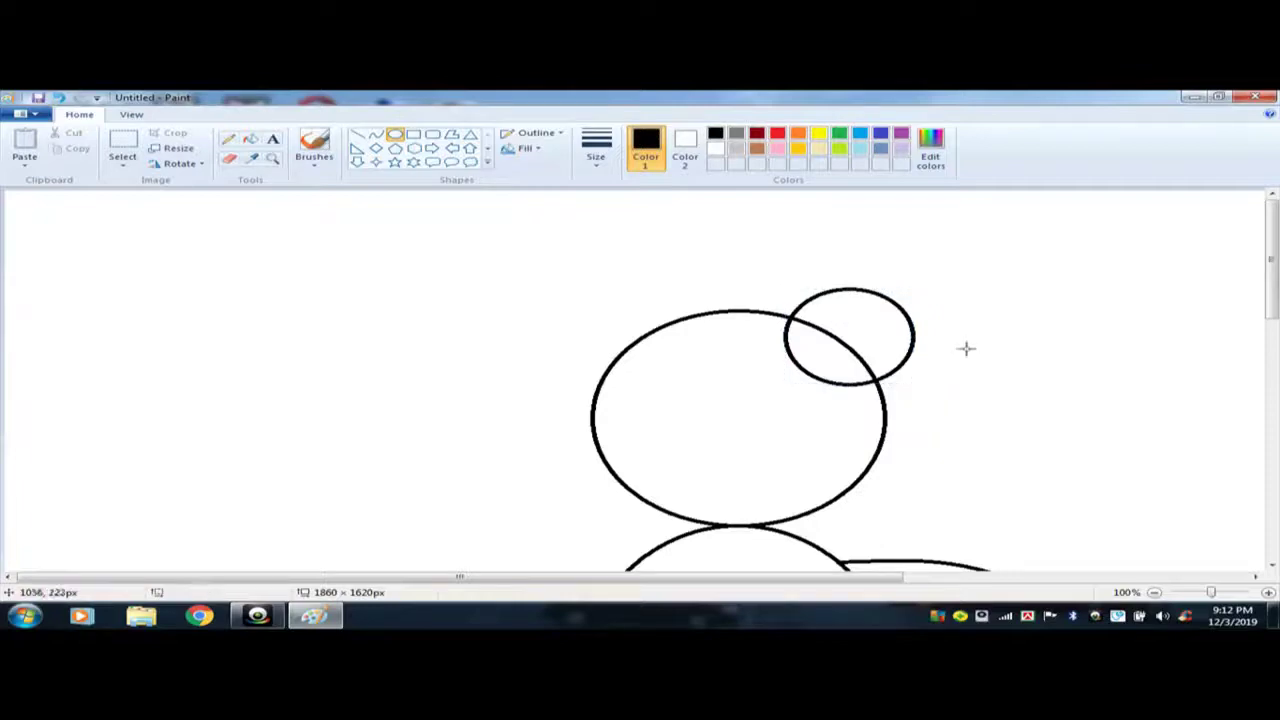
{"action": "left_click_drag", "start_coordinate": [597, 283], "coordinate": [720, 377]}
{"action": "left_click", "coordinate": [777, 266]}
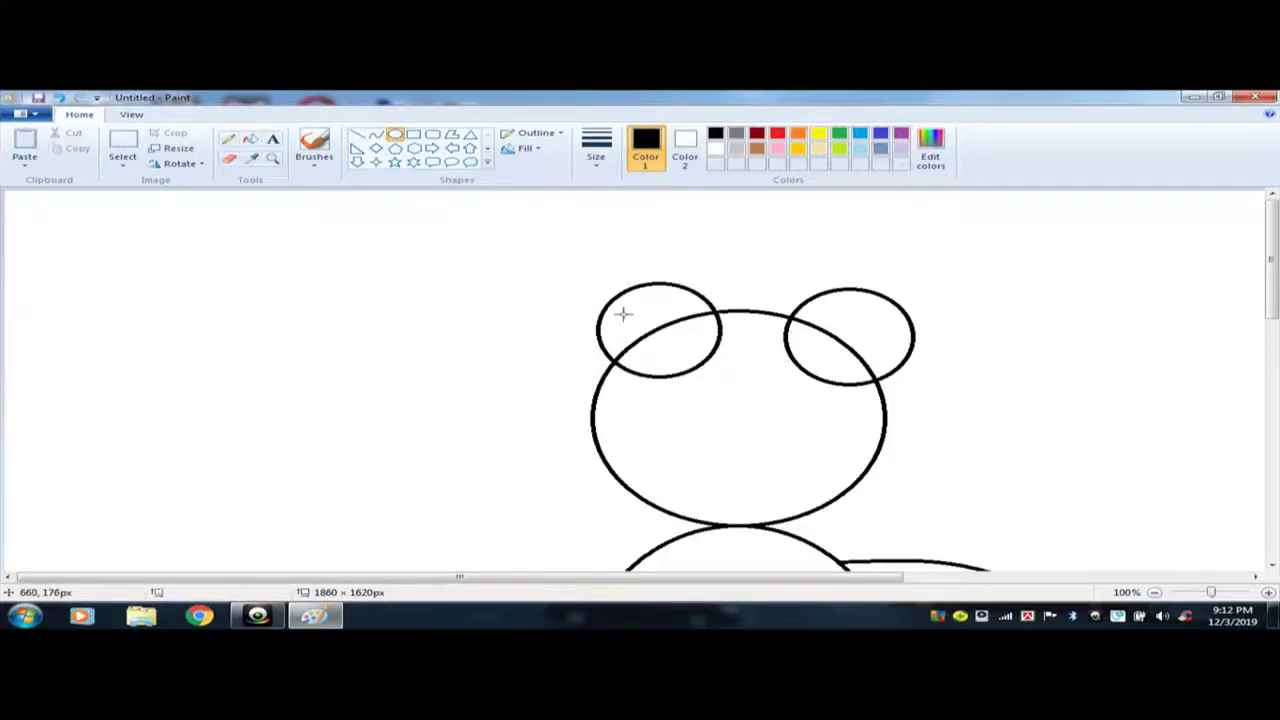
Draw a smaller oval centred inside each ear.
{"action": "left_click_drag", "start_coordinate": [624, 310], "coordinate": [691, 357]}
{"action": "left_click", "coordinate": [808, 307]}
{"action": "left_click_drag", "start_coordinate": [808, 307], "coordinate": [889, 365]}
{"action": "left_click", "coordinate": [1026, 346]}
Erase the parts of both ears' inner and outer ovals that lie inside the head outline.
{"action": "scroll", "coordinate": [1066, 331], "scroll_direction": "down", "scroll_amount": 1}
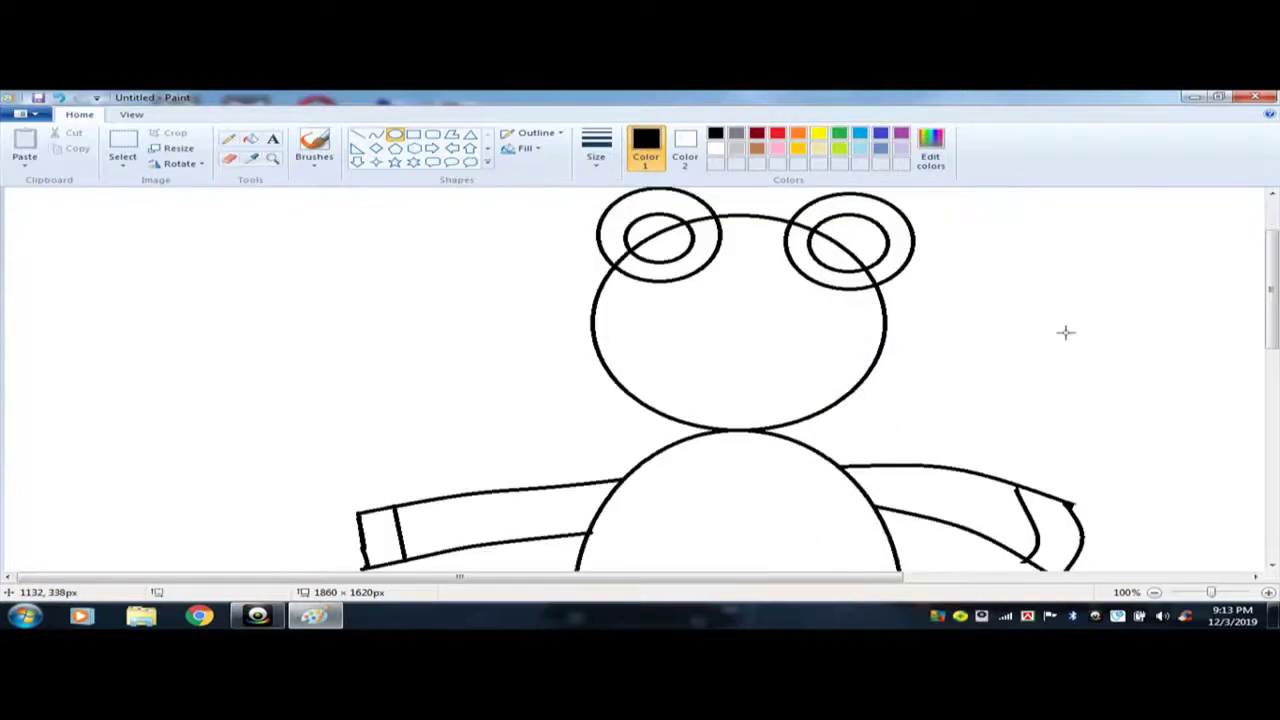
{"action": "scroll", "coordinate": [1066, 331], "scroll_direction": "up", "scroll_amount": 1}
{"action": "left_click", "coordinate": [1268, 594]}
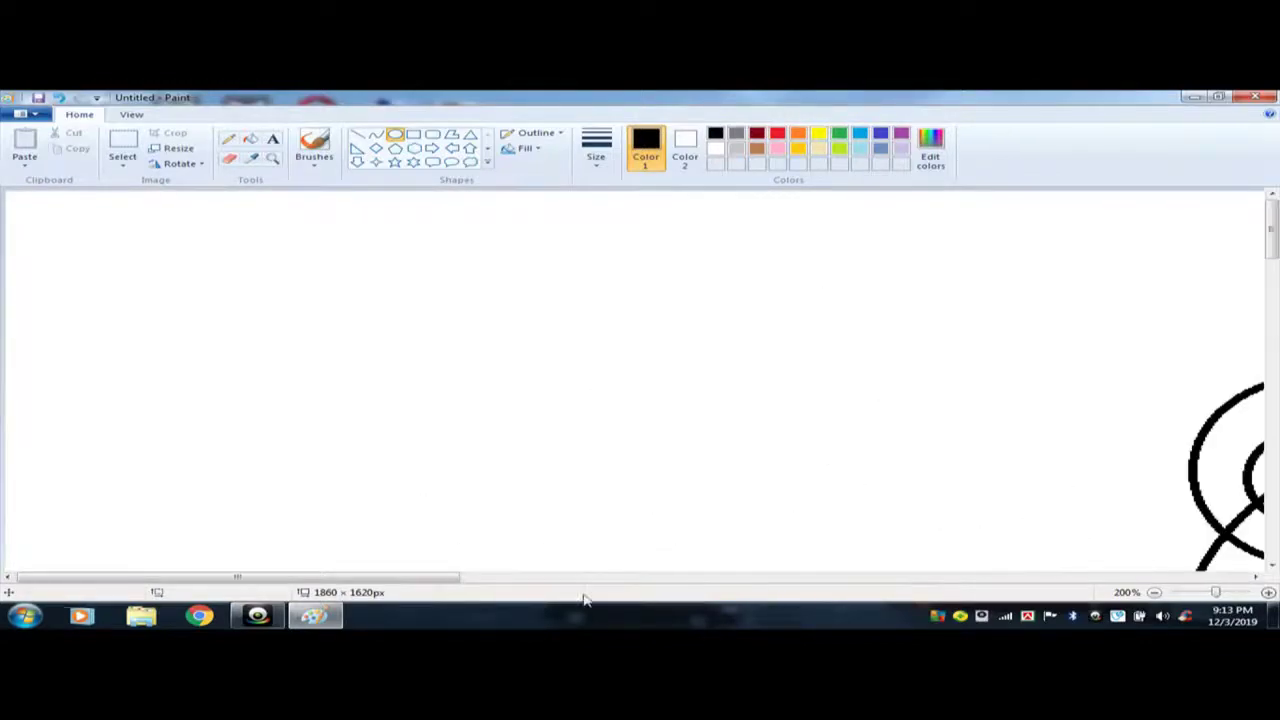
{"action": "left_click_drag", "start_coordinate": [455, 577], "coordinate": [752, 577]}
{"action": "left_click_drag", "start_coordinate": [1275, 260], "coordinate": [1275, 276]}
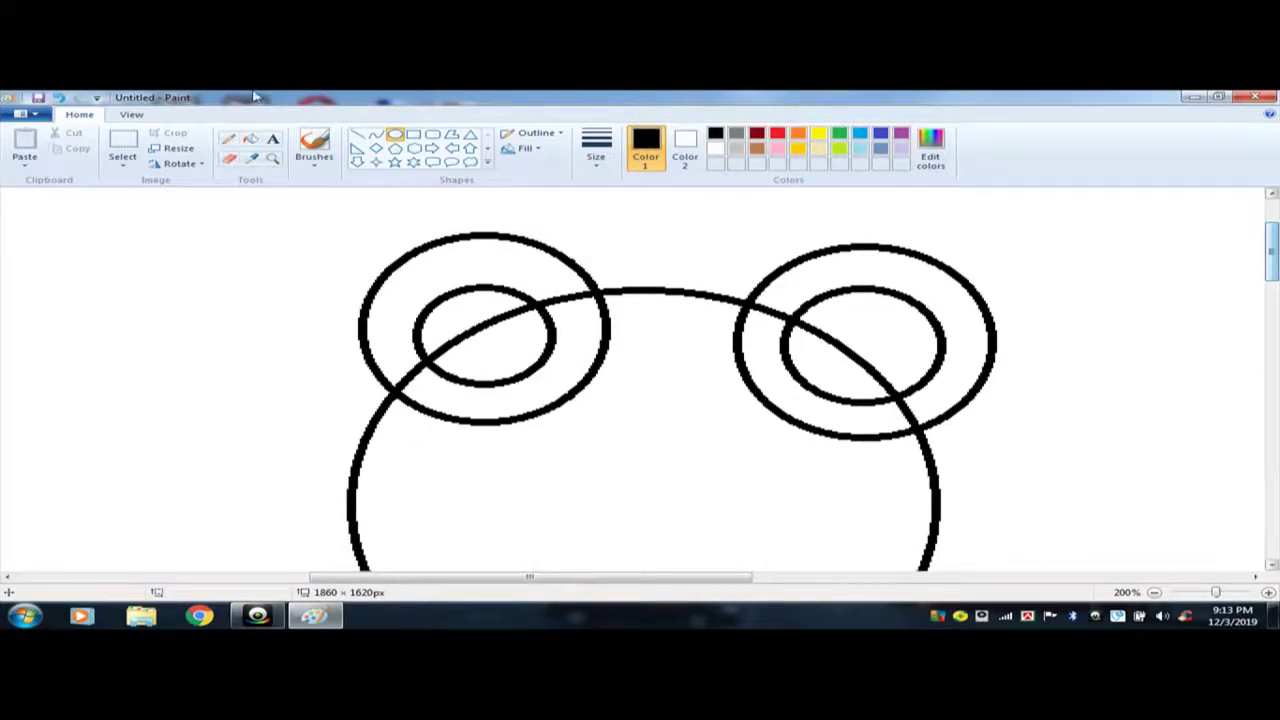
{"action": "left_click", "coordinate": [229, 158]}
{"action": "mouse_move", "coordinate": [553, 336]}
{"action": "left_mouse_down"}
{"action": "mouse_move", "coordinate": [599, 304]}
{"action": "mouse_move", "coordinate": [603, 353]}
{"action": "mouse_move", "coordinate": [583, 386]}
{"action": "mouse_move", "coordinate": [508, 418]}
{"action": "mouse_move", "coordinate": [433, 418]}
{"action": "mouse_move", "coordinate": [408, 398]}
{"action": "mouse_move", "coordinate": [511, 425]}
{"action": "left_mouse_up"}
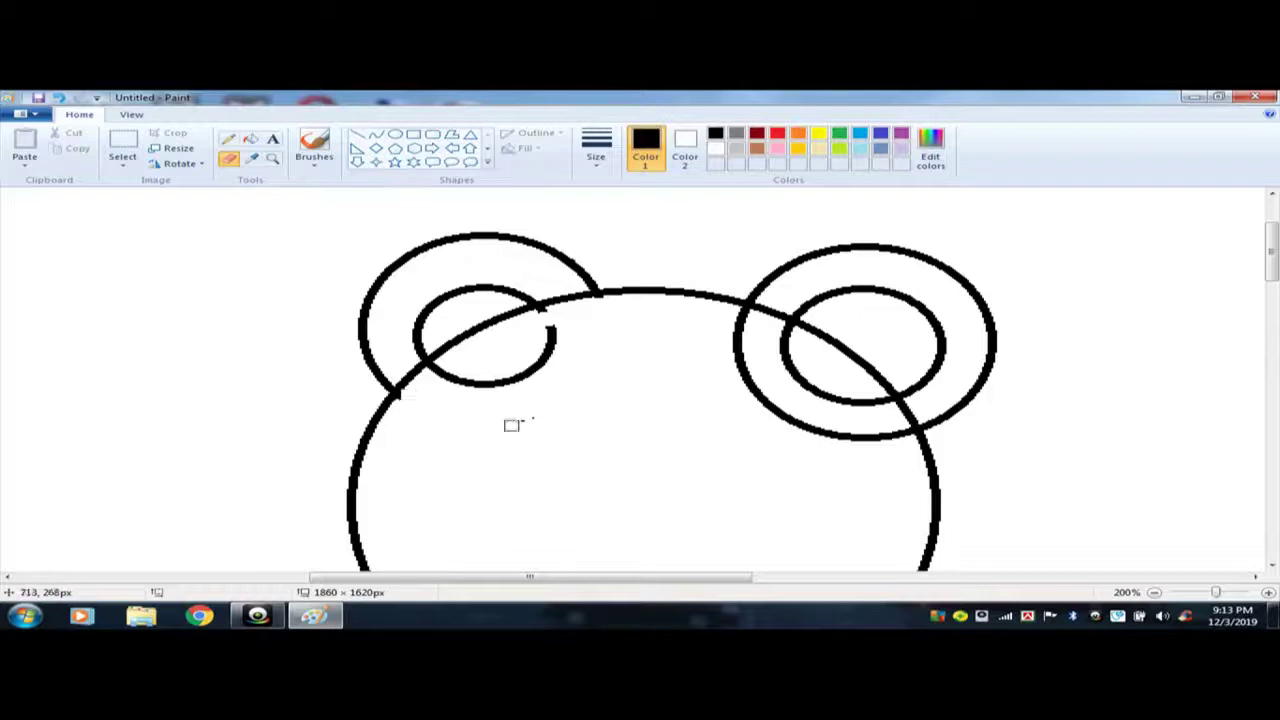
{"action": "mouse_move", "coordinate": [443, 390]}
{"action": "left_mouse_down"}
{"action": "mouse_move", "coordinate": [475, 384]}
{"action": "mouse_move", "coordinate": [523, 368]}
{"action": "mouse_move", "coordinate": [552, 332]}
{"action": "mouse_move", "coordinate": [547, 311]}
{"action": "mouse_move", "coordinate": [538, 368]}
{"action": "left_mouse_up"}
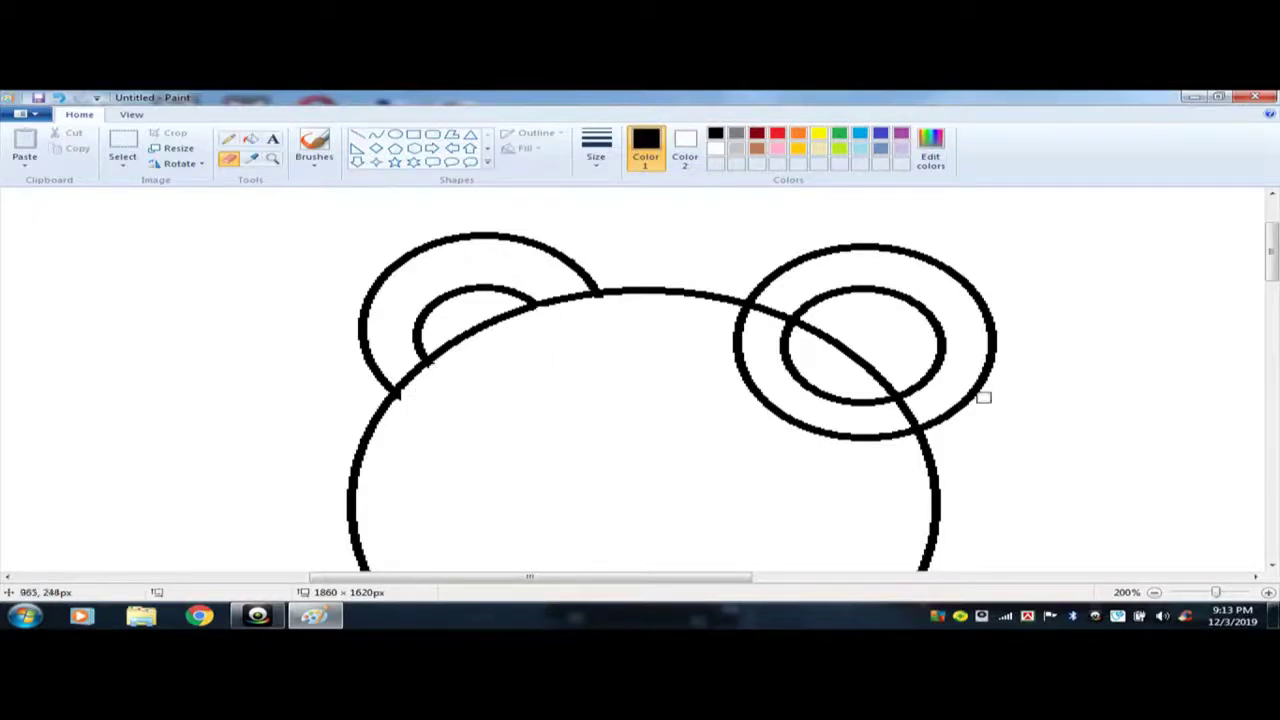
{"action": "mouse_move", "coordinate": [805, 345]}
{"action": "left_mouse_down"}
{"action": "mouse_move", "coordinate": [829, 394]}
{"action": "mouse_move", "coordinate": [888, 400]}
{"action": "left_mouse_up"}
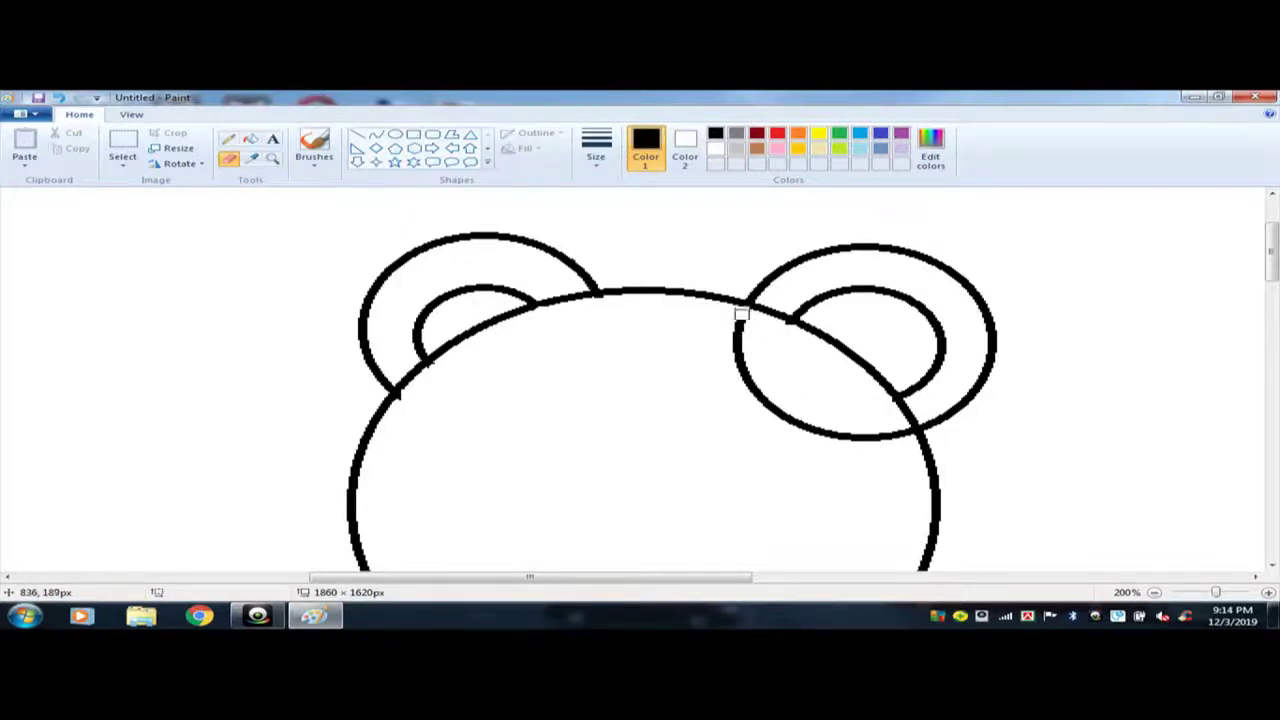
{"action": "mouse_move", "coordinate": [741, 313]}
{"action": "left_mouse_down"}
{"action": "mouse_move", "coordinate": [738, 352]}
{"action": "mouse_move", "coordinate": [788, 417]}
{"action": "mouse_move", "coordinate": [838, 439]}
{"action": "mouse_move", "coordinate": [904, 434]}
{"action": "mouse_move", "coordinate": [837, 431]}
{"action": "left_mouse_up"}
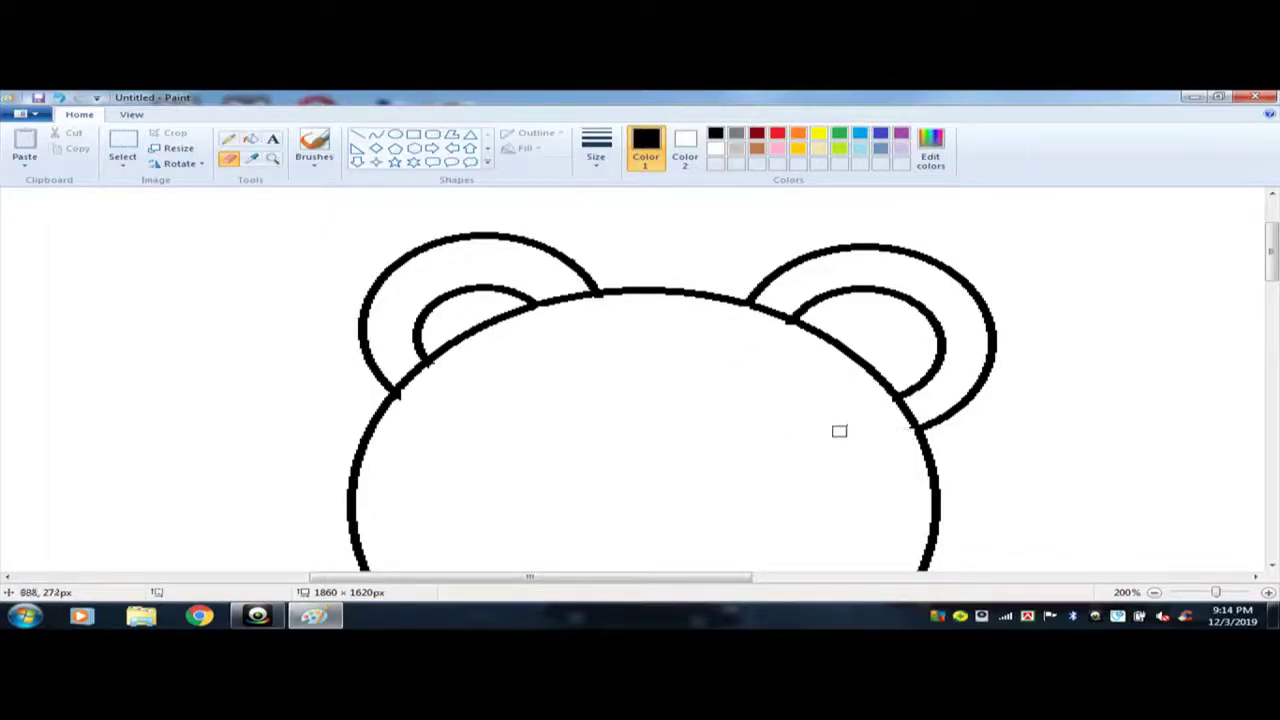
Draw two eyes as ovals on the upper face, about 47 × 58 px and 45 × 56 px, side by side.
{"action": "scroll", "coordinate": [700, 374], "scroll_direction": "up", "scroll_amount": 3}
{"action": "scroll", "coordinate": [697, 379], "scroll_direction": "down", "scroll_amount": 3}
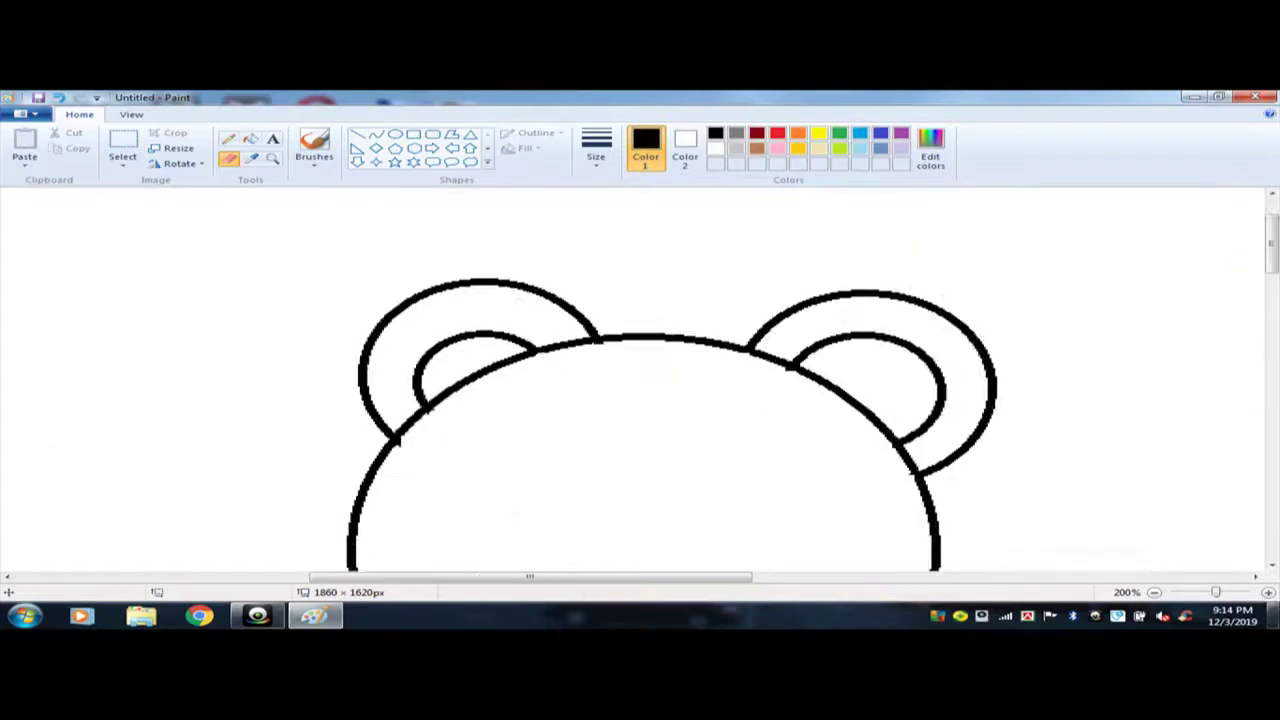
{"action": "left_click", "coordinate": [313, 145]}
{"action": "left_click", "coordinate": [1175, 595]}
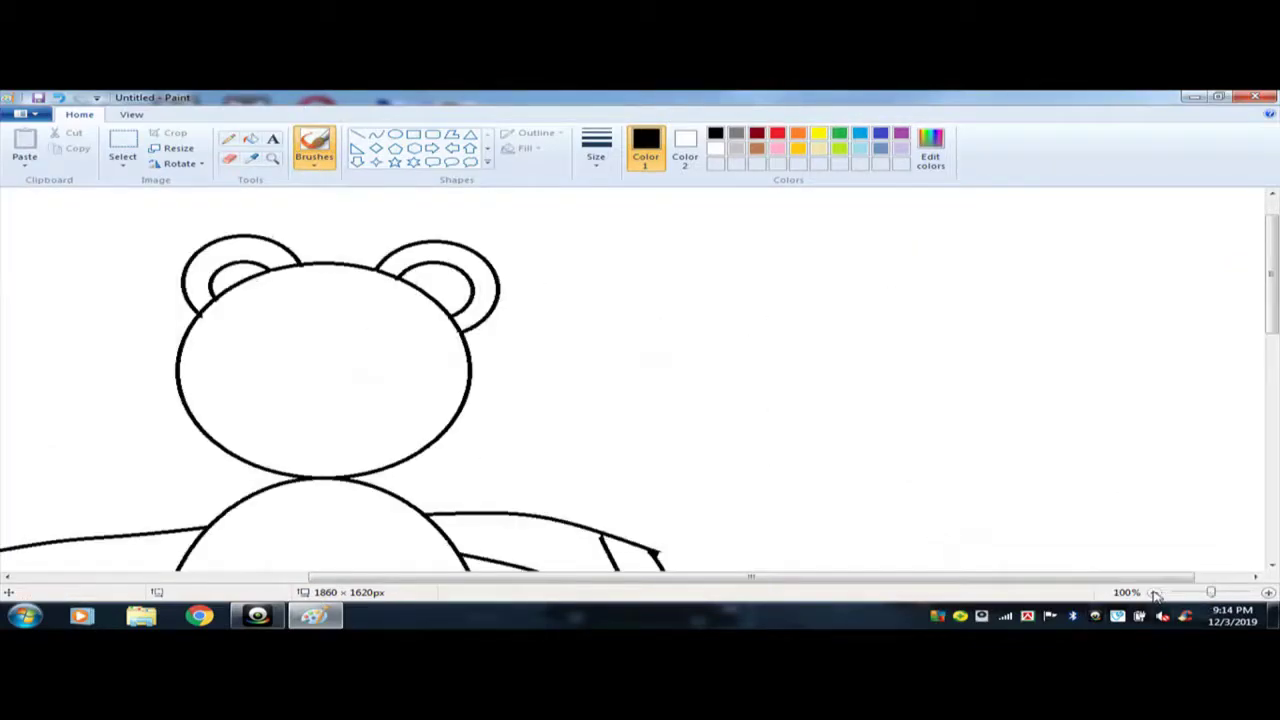
{"action": "left_click", "coordinate": [395, 134]}
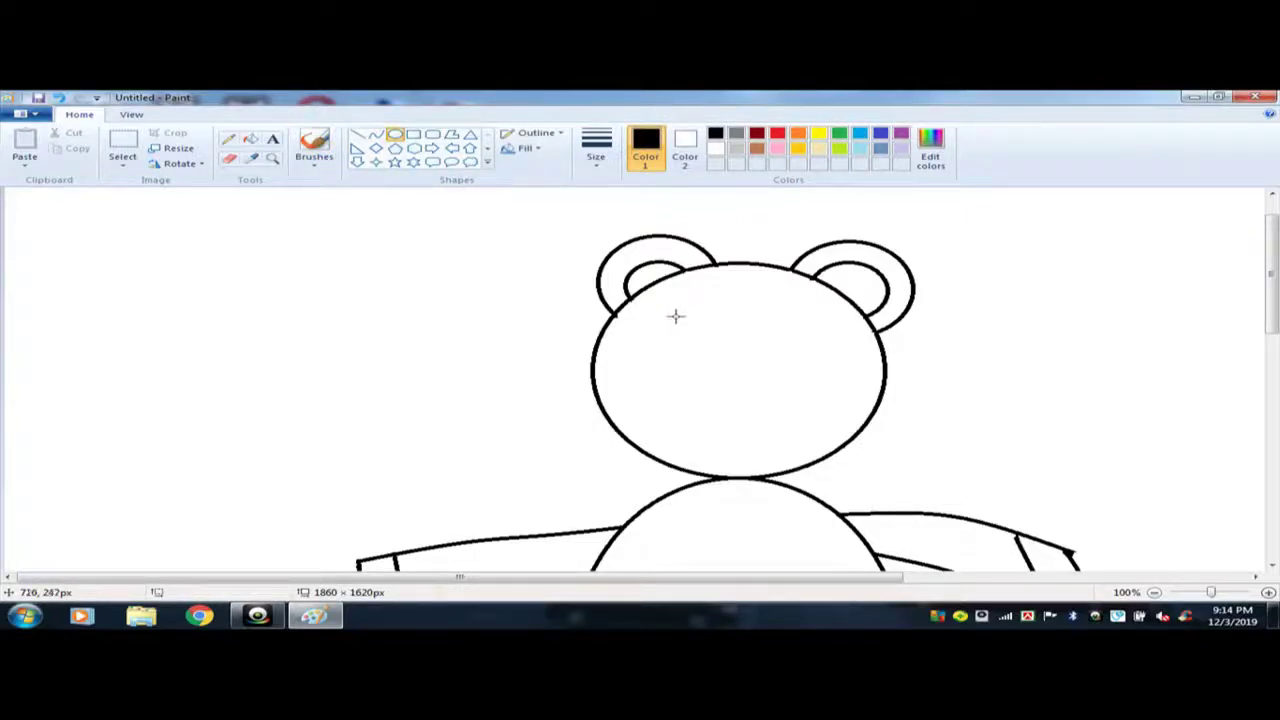
{"action": "left_click_drag", "start_coordinate": [676, 316], "coordinate": [718, 355]}
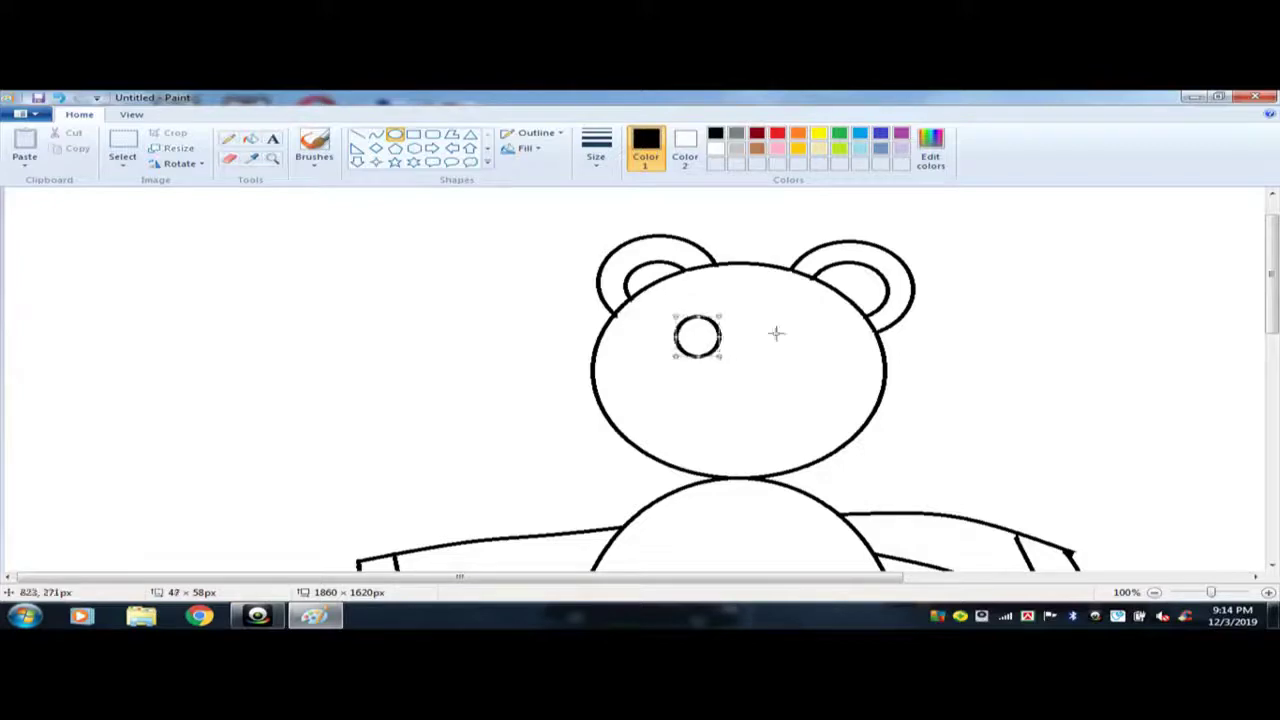
{"action": "left_click", "coordinate": [702, 298]}
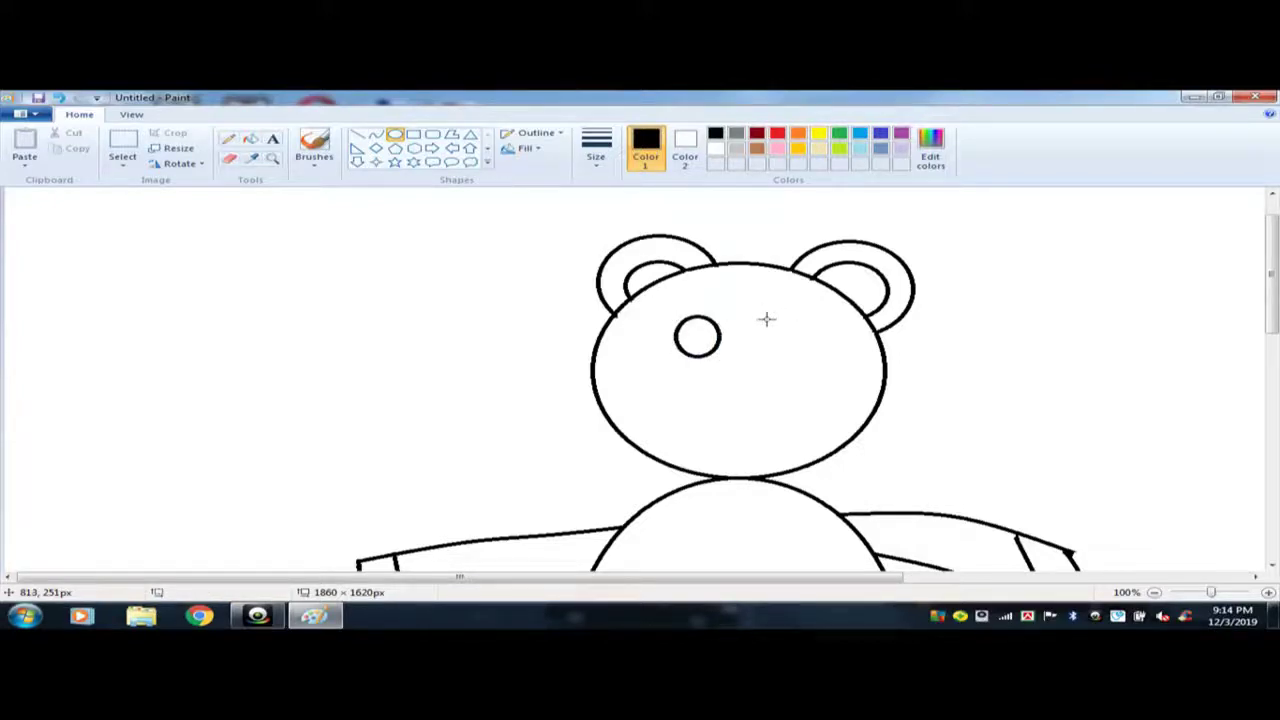
{"action": "mouse_move", "coordinate": [765, 318]}
{"action": "left_mouse_down"}
{"action": "mouse_move", "coordinate": [809, 357]}
{"action": "mouse_move", "coordinate": [820, 340]}
{"action": "mouse_move", "coordinate": [823, 363]}
{"action": "mouse_move", "coordinate": [790, 355]}
{"action": "mouse_move", "coordinate": [814, 357]}
{"action": "mouse_move", "coordinate": [792, 325]}
{"action": "left_mouse_up"}
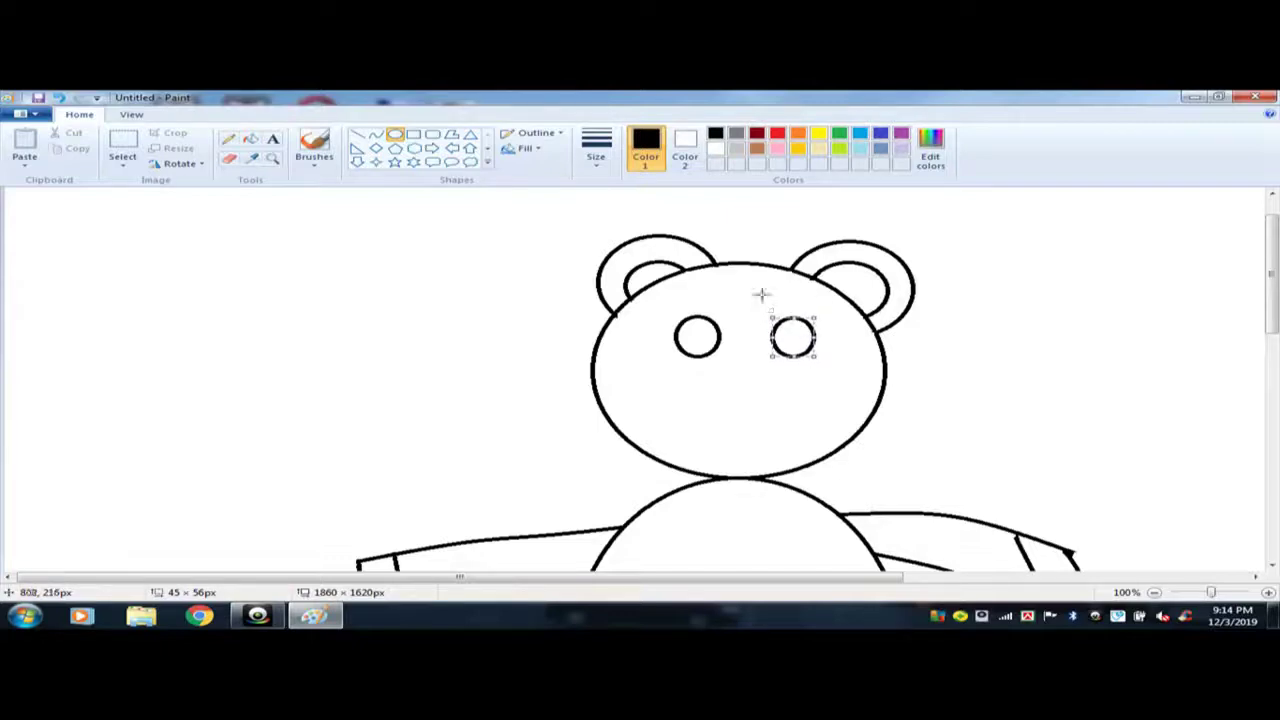
{"action": "left_click", "coordinate": [763, 294]}
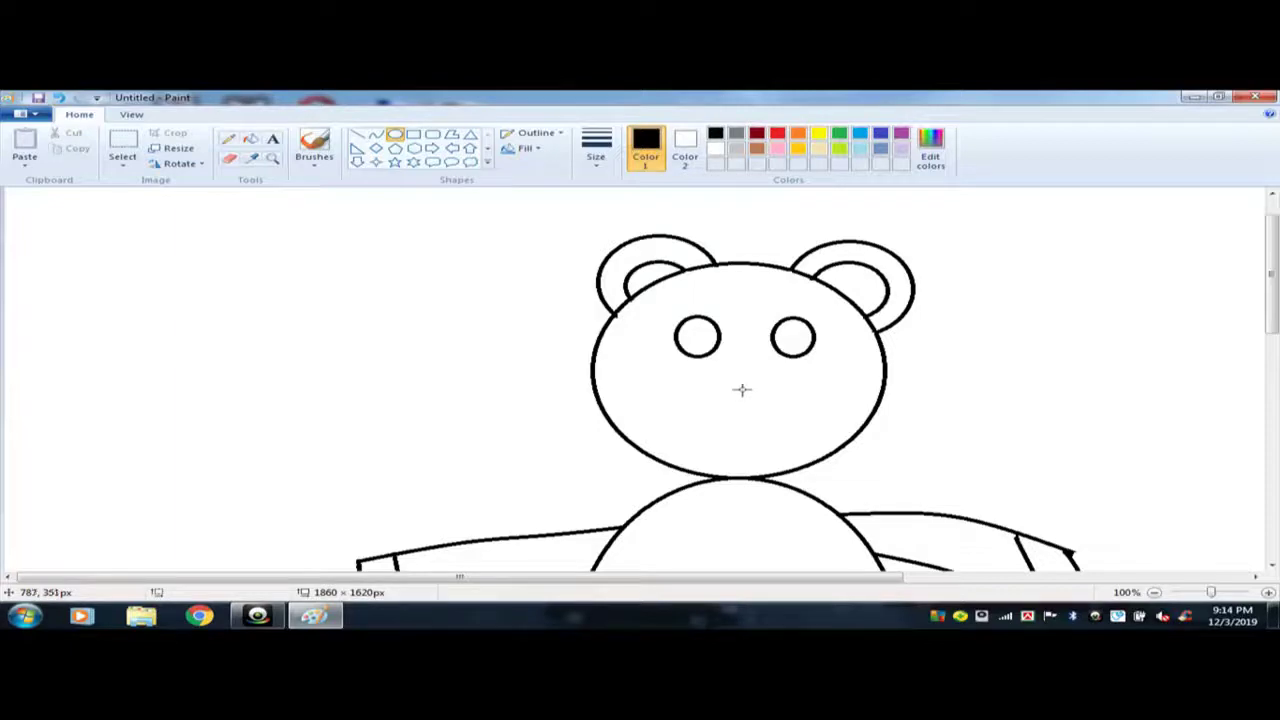
Draw a muzzle oval of about 88 × 79 px below the eyes, with a small flat oval nose inside it.
{"action": "left_click_drag", "start_coordinate": [738, 395], "coordinate": [795, 440]}
{"action": "left_click", "coordinate": [745, 317]}
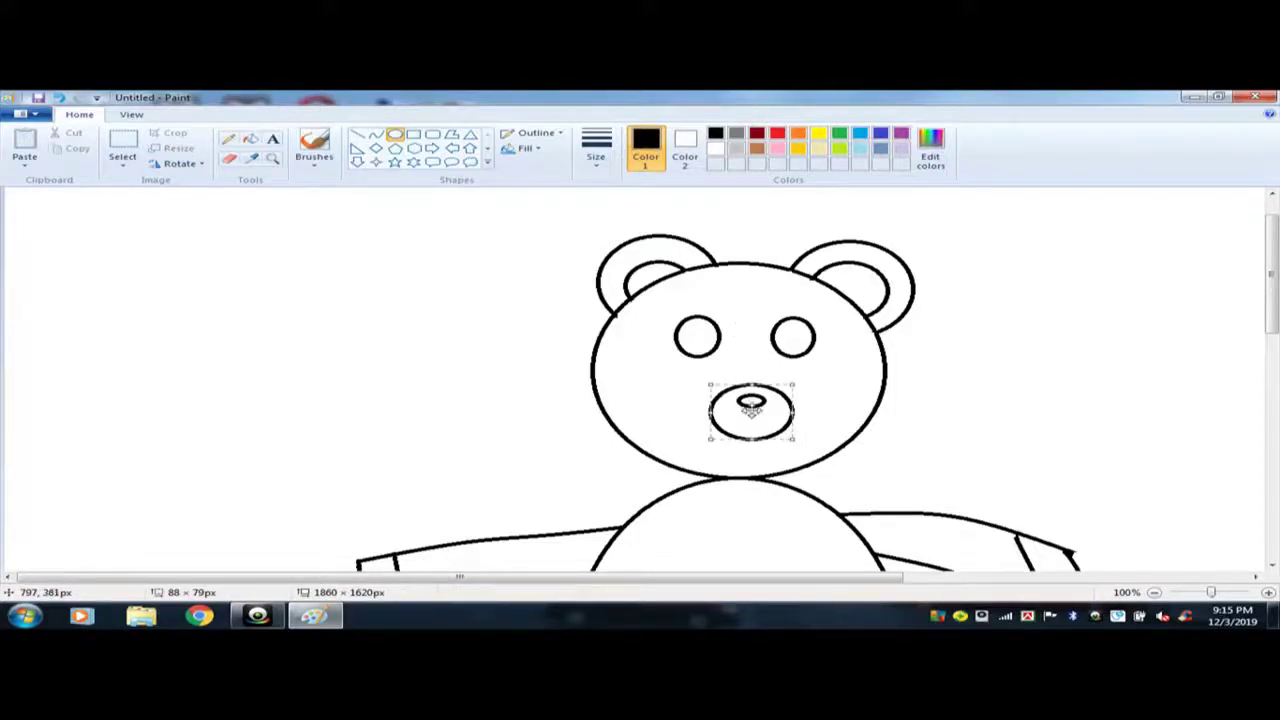
{"action": "left_click", "coordinate": [754, 309]}
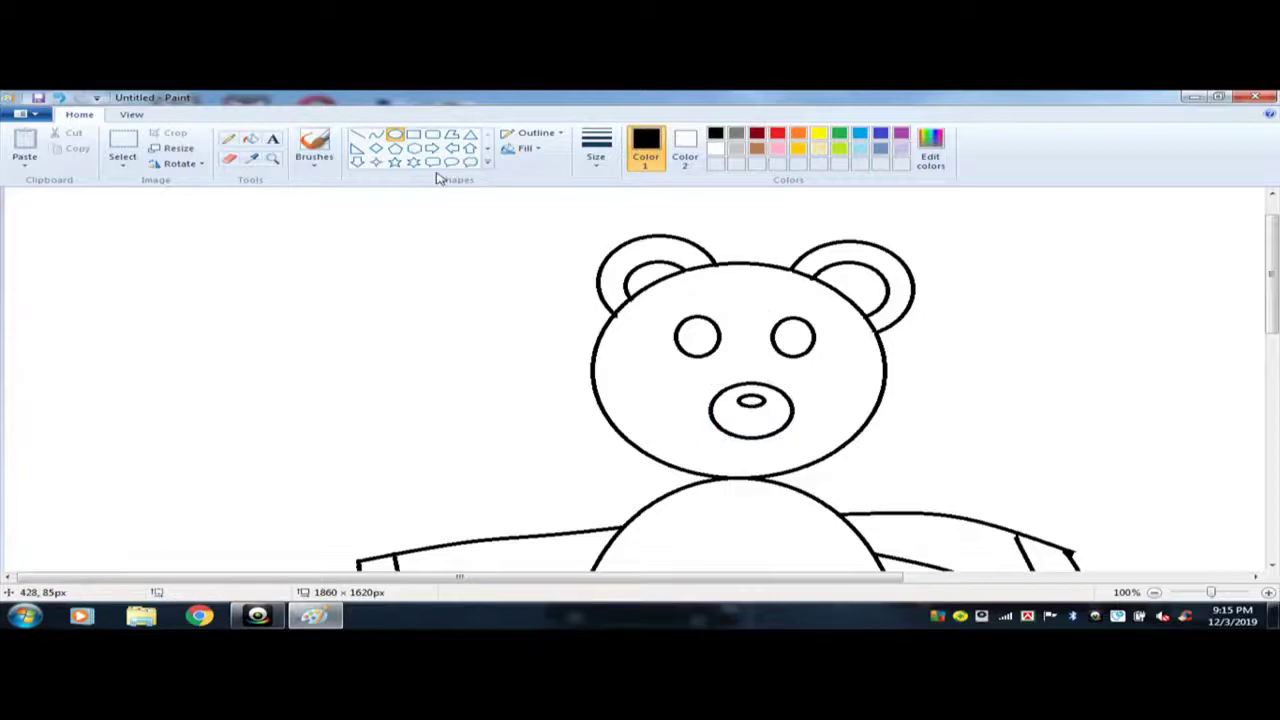
Draw a nearly horizontal mouth line about 78 × 2 px across the lower part of the muzzle.
{"action": "left_click", "coordinate": [357, 136]}
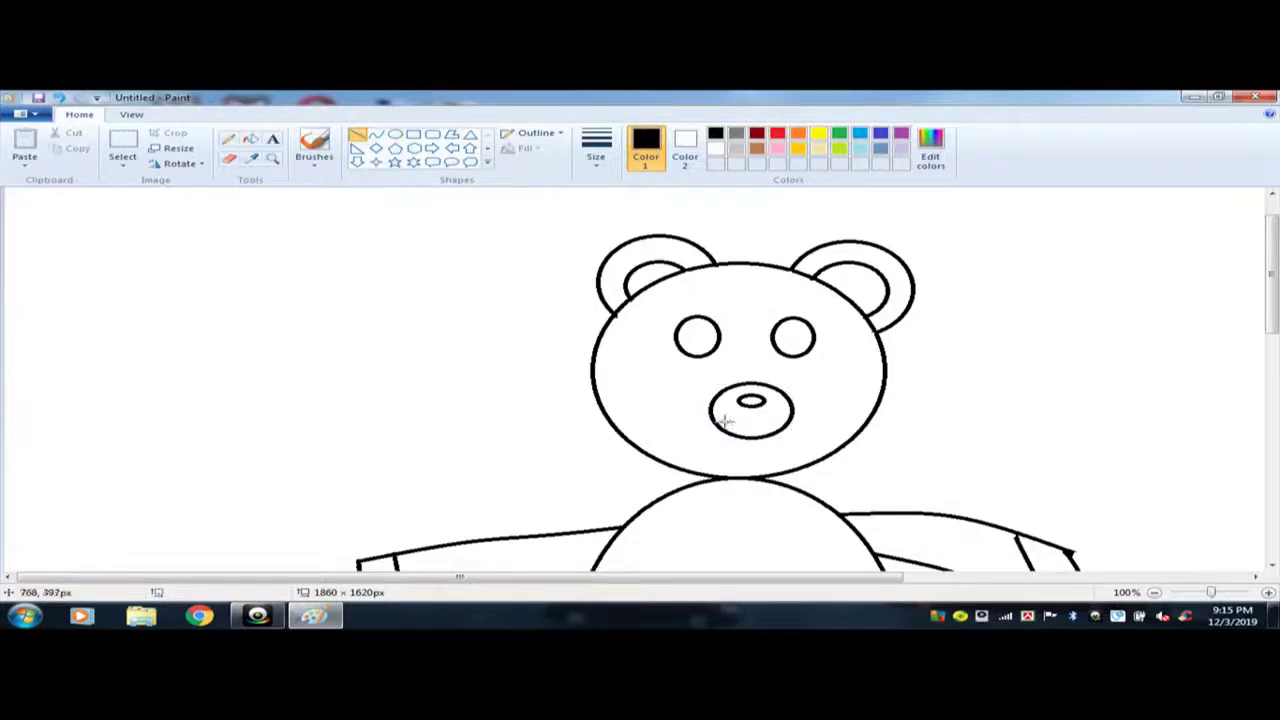
{"action": "left_click_drag", "start_coordinate": [717, 423], "coordinate": [790, 424]}
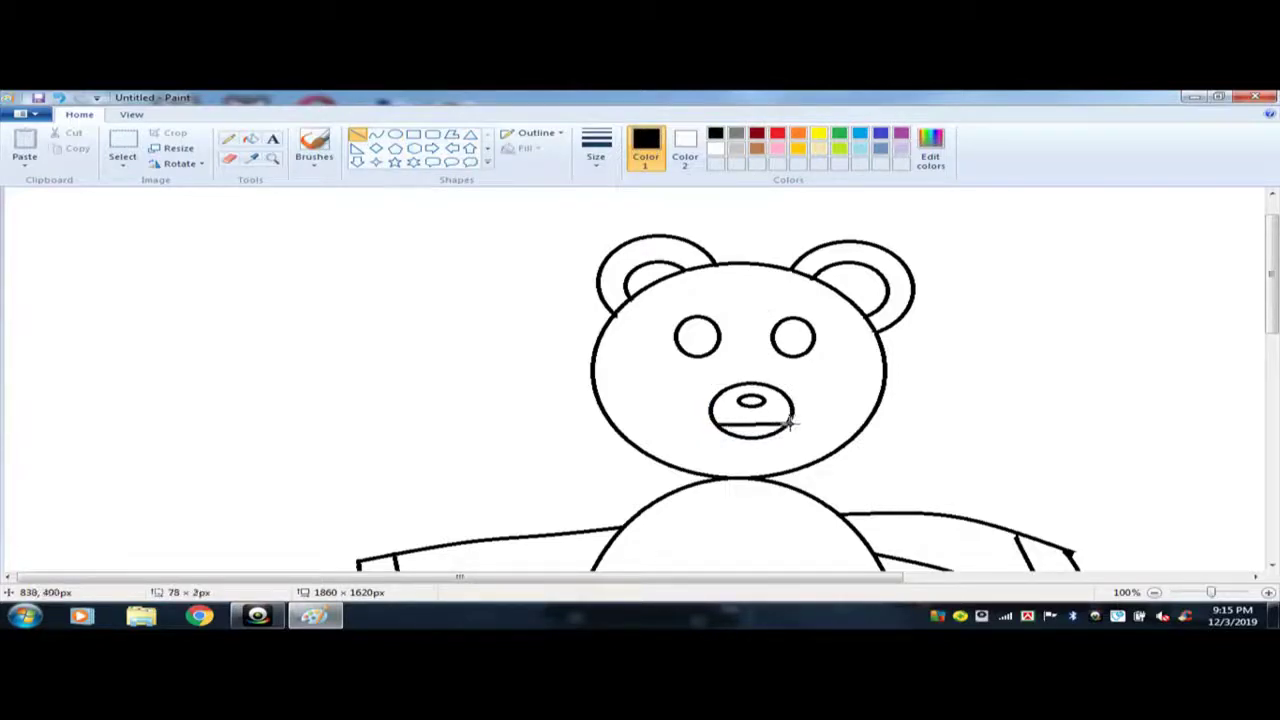
{"action": "left_click", "coordinate": [748, 292]}
Add a text box of about 707 × 387 px beside the bear's head and enter "My Teddy Bear".
{"action": "scroll", "coordinate": [1117, 246], "scroll_direction": "down", "scroll_amount": 10}
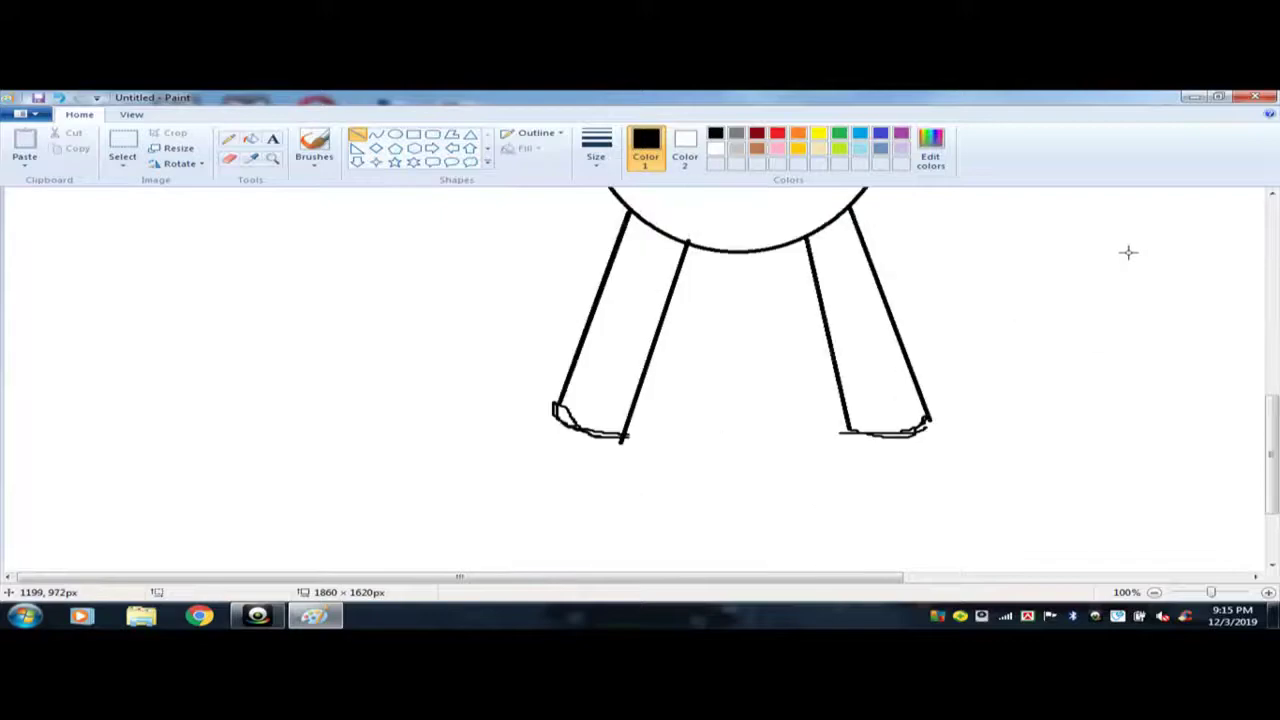
{"action": "scroll", "coordinate": [1126, 251], "scroll_direction": "up", "scroll_amount": 5}
{"action": "scroll", "coordinate": [1128, 252], "scroll_direction": "down", "scroll_amount": 3}
{"action": "left_click", "coordinate": [273, 138]}
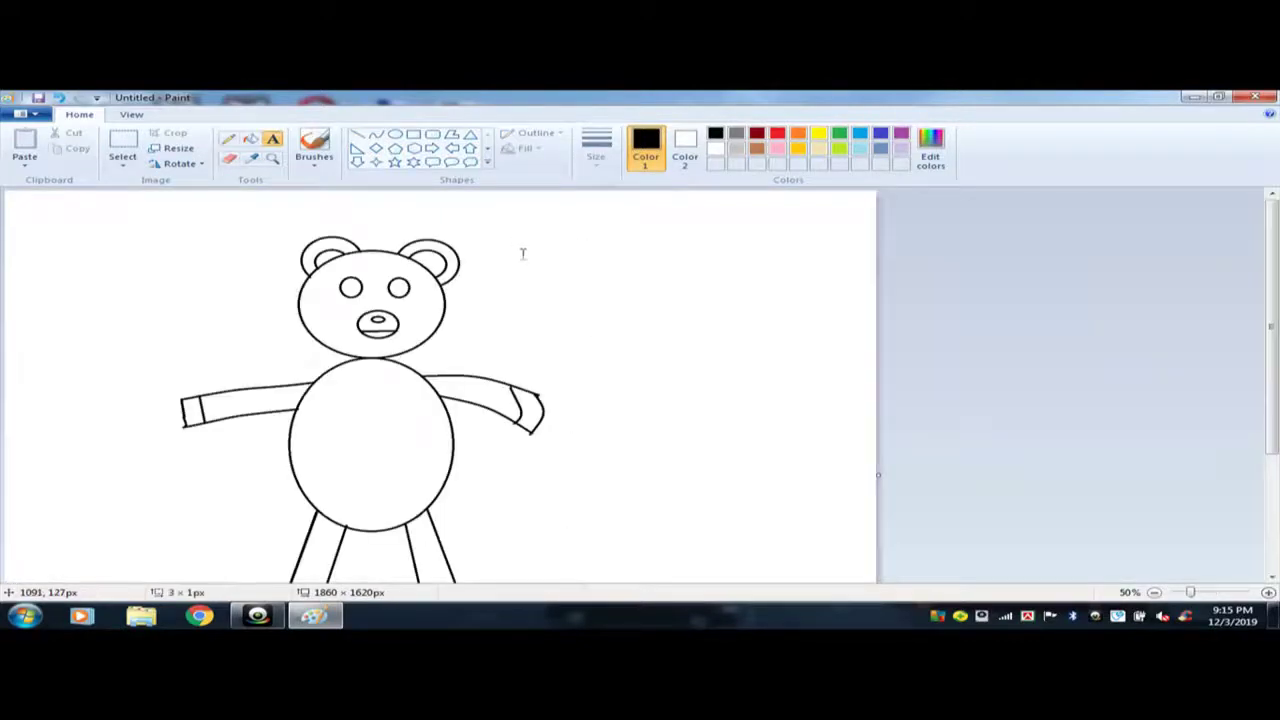
{"action": "left_click_drag", "start_coordinate": [514, 234], "coordinate": [876, 372]}
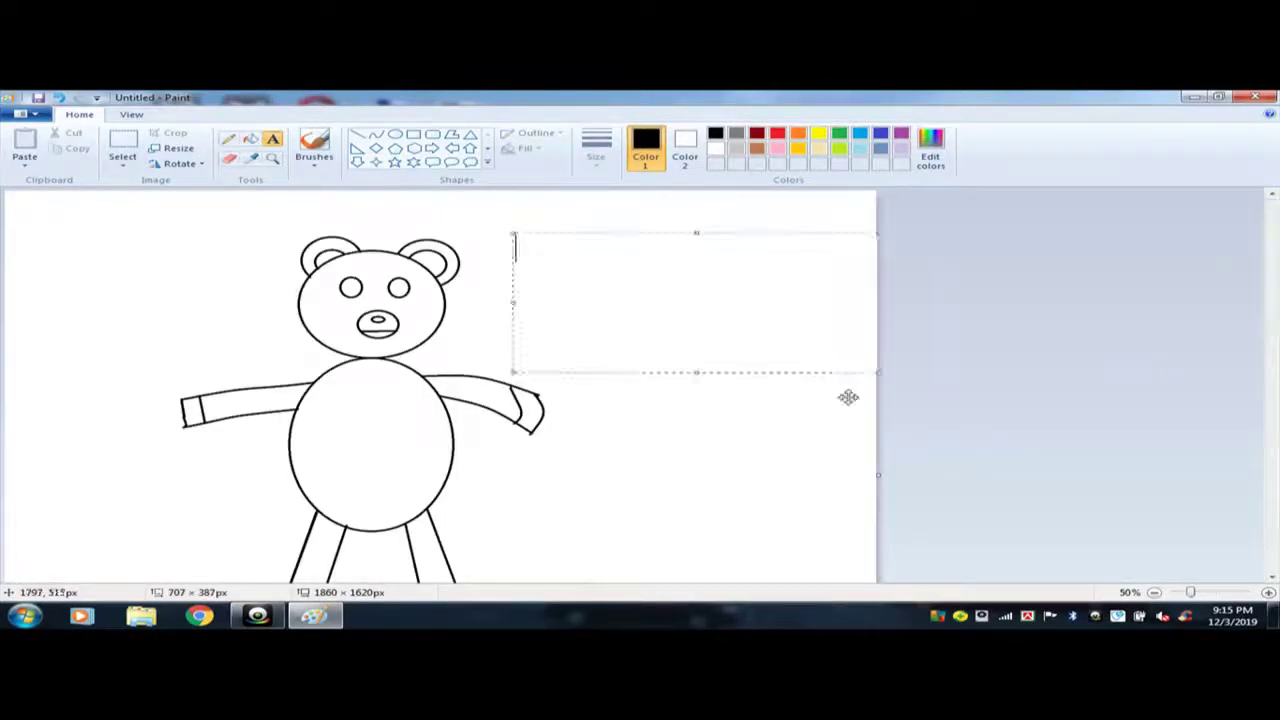
{"action": "type", "text": "My "}
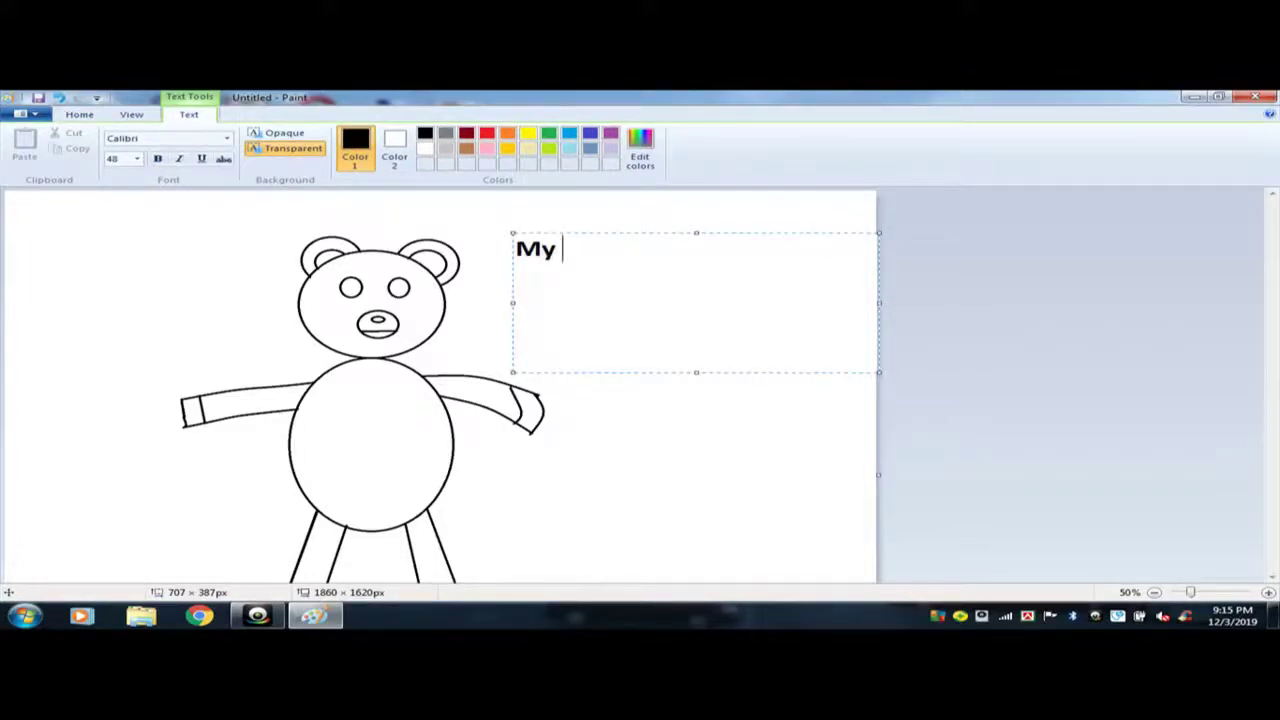
{"action": "type", "text": "Teddy Bear"}
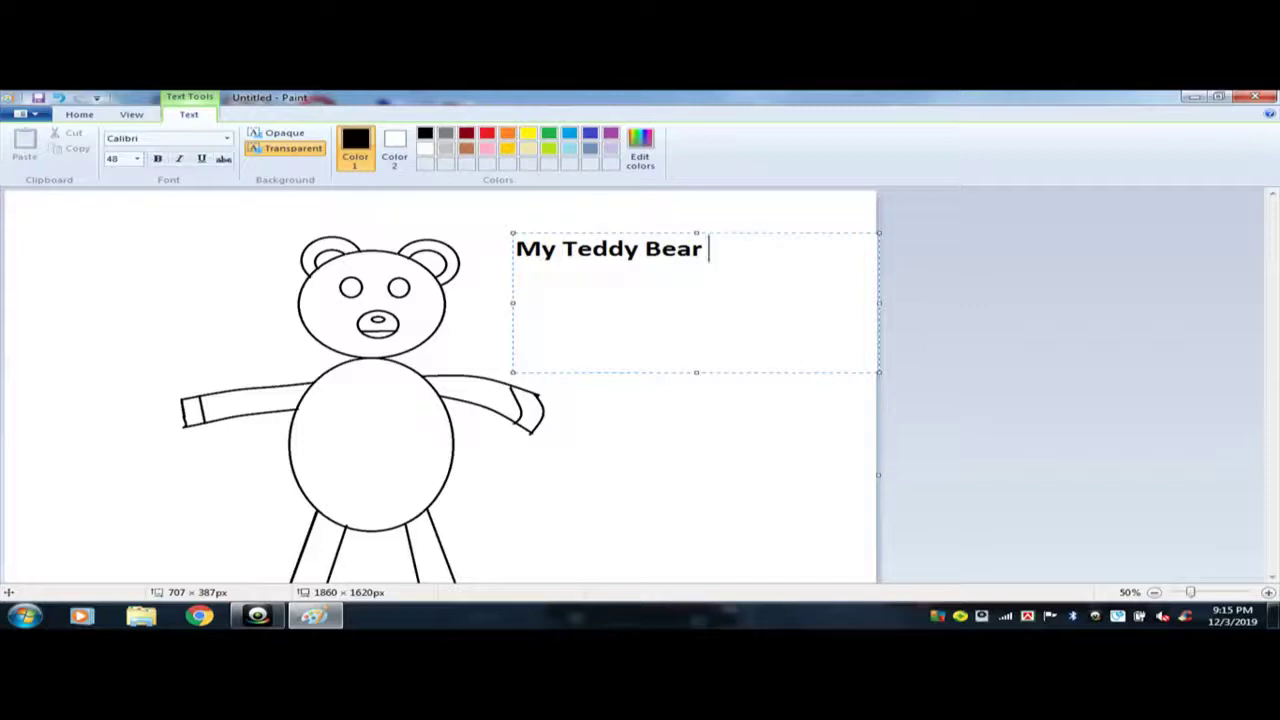
Select the whole "My Teddy Bear" caption and change its text colour to indigo.
{"action": "key", "text": "shift+Left"}
{"action": "key", "text": "shift+Left"}
{"action": "key", "text": "shift+Left"}
{"action": "key", "text": "shift+Left"}
{"action": "key", "text": "shift+Left"}
{"action": "key", "text": "shift+Left"}
{"action": "key", "text": "shift+Left"}
{"action": "key", "text": "shift+Left"}
{"action": "key", "text": "shift+Left"}
{"action": "key", "text": "shift+Left"}
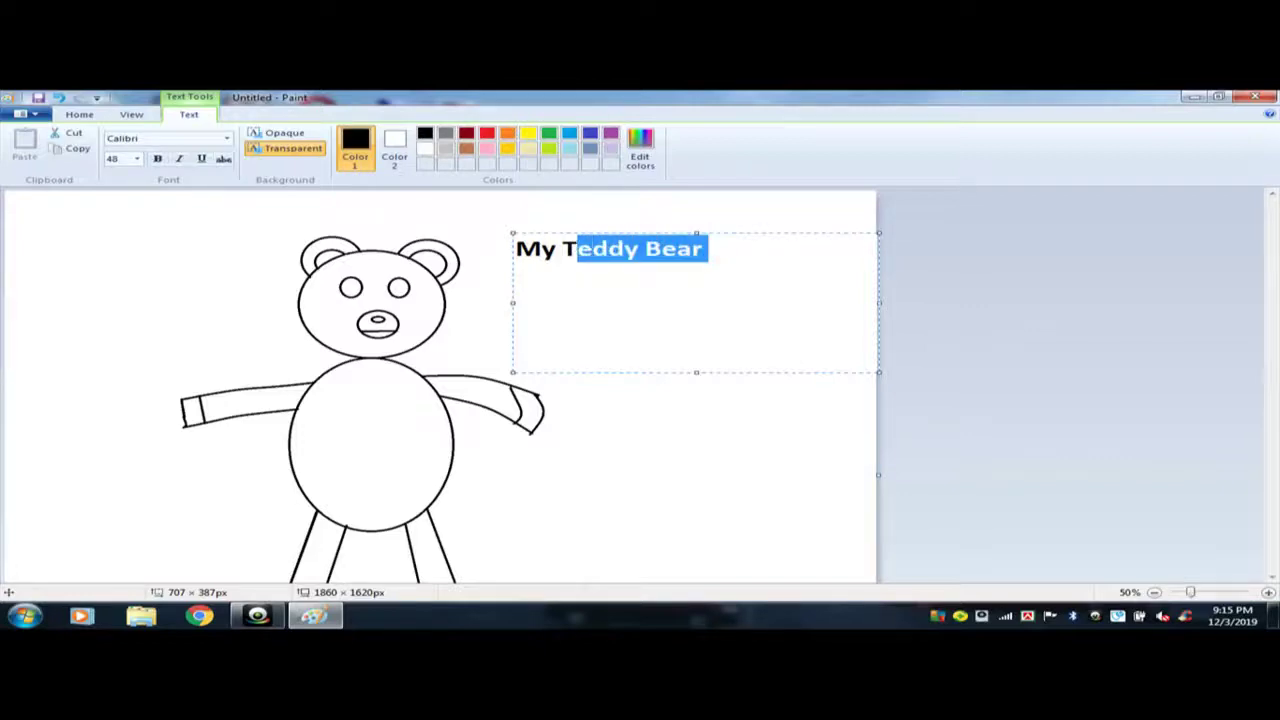
{"action": "key", "text": "shift+Left"}
{"action": "key", "text": "shift+Left"}
{"action": "key", "text": "shift+Left"}
{"action": "key", "text": "shift+Left"}
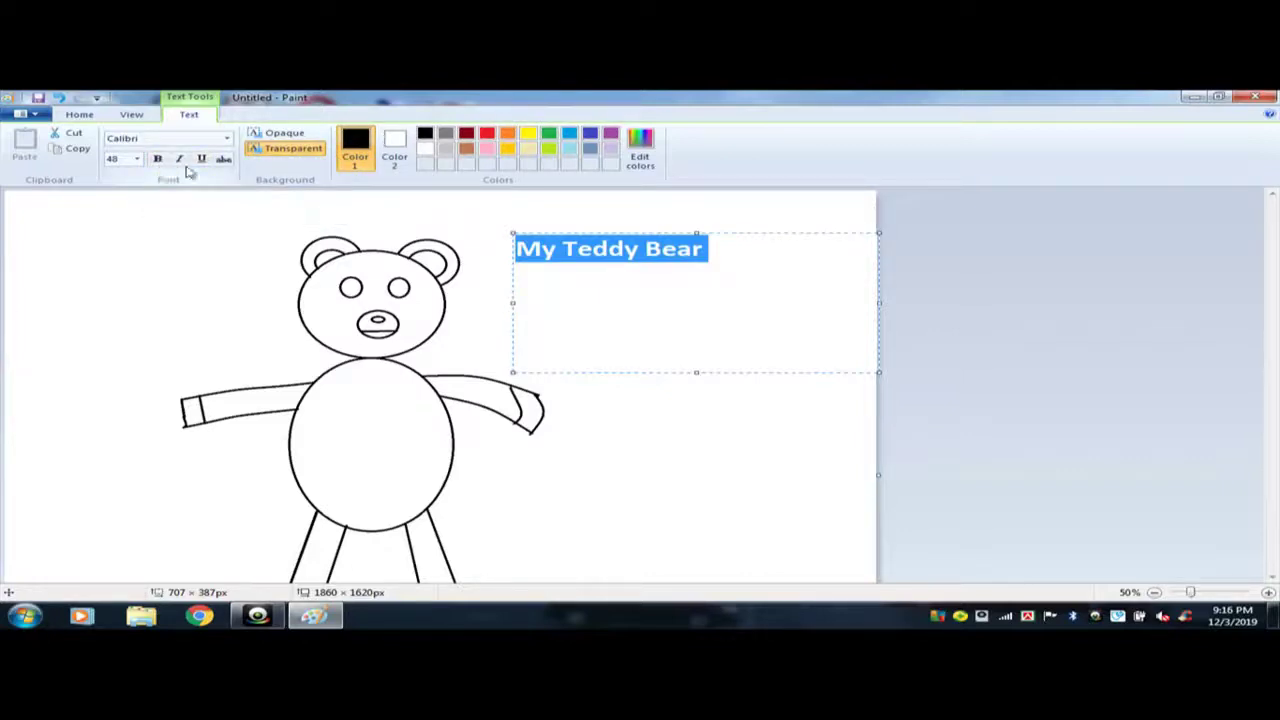
{"action": "left_click", "coordinate": [487, 136]}
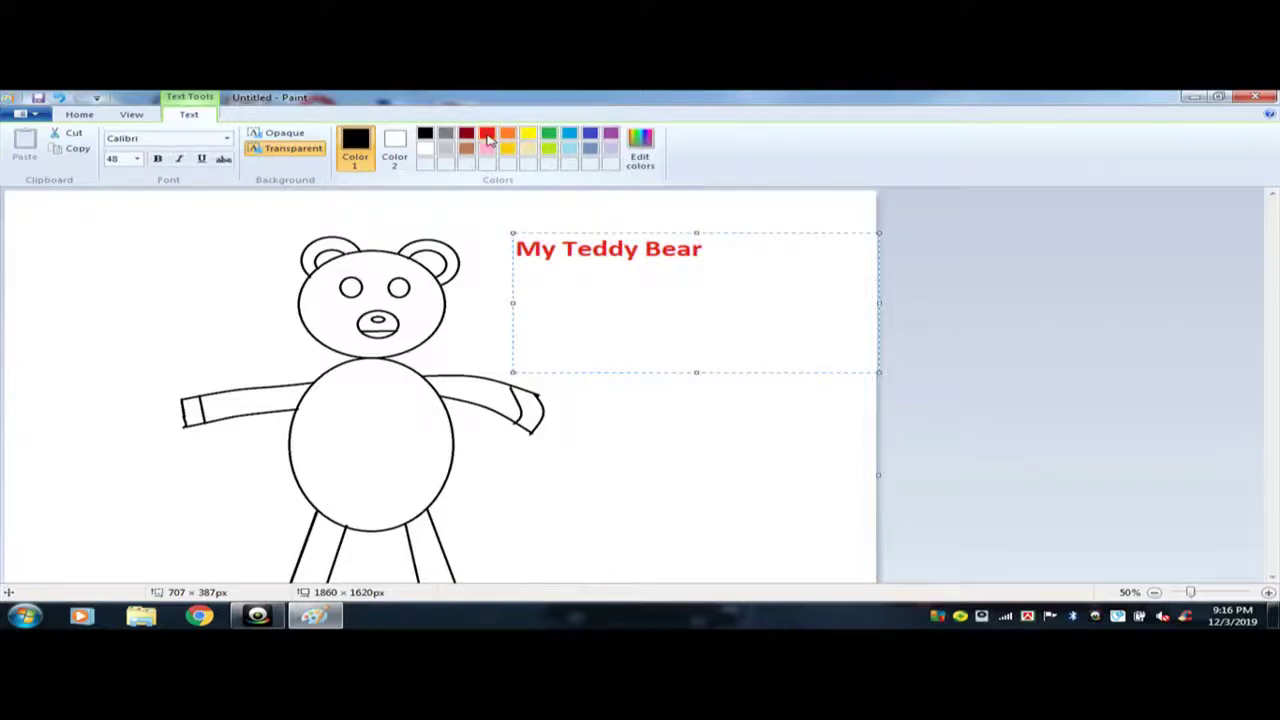
{"action": "left_click", "coordinate": [570, 135]}
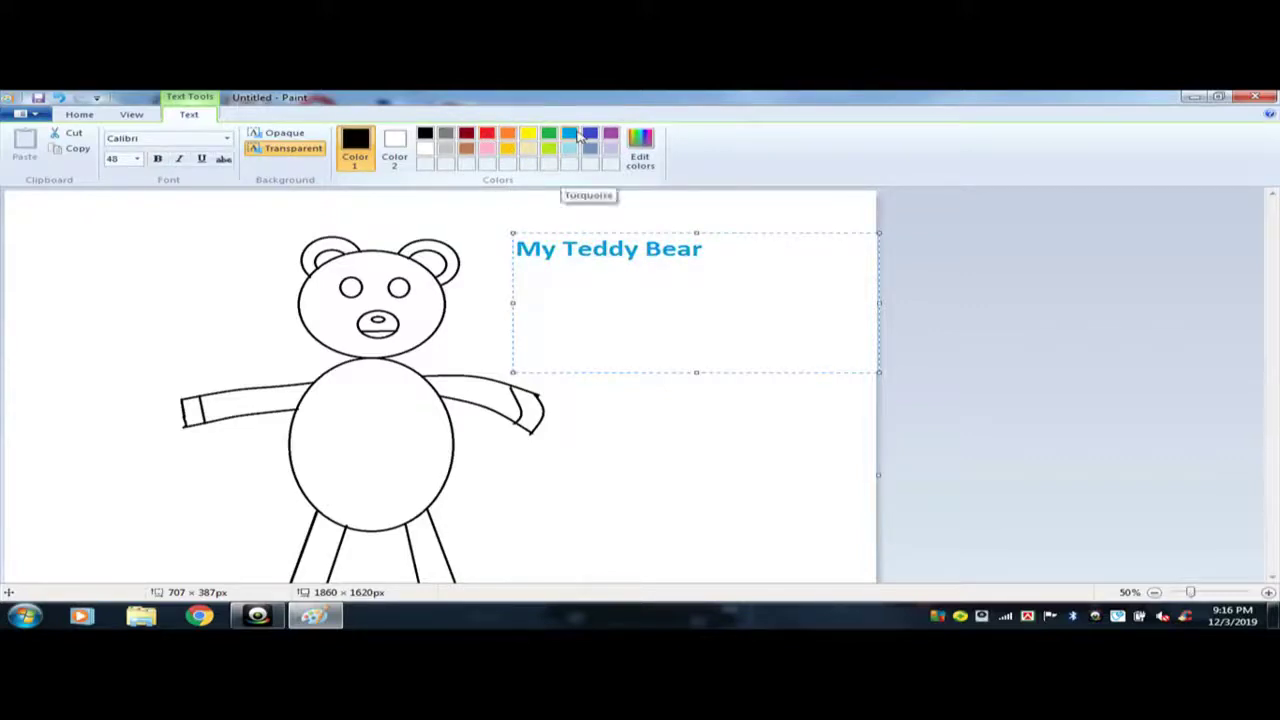
{"action": "left_click", "coordinate": [590, 135]}
{"action": "left_click", "coordinate": [590, 135]}
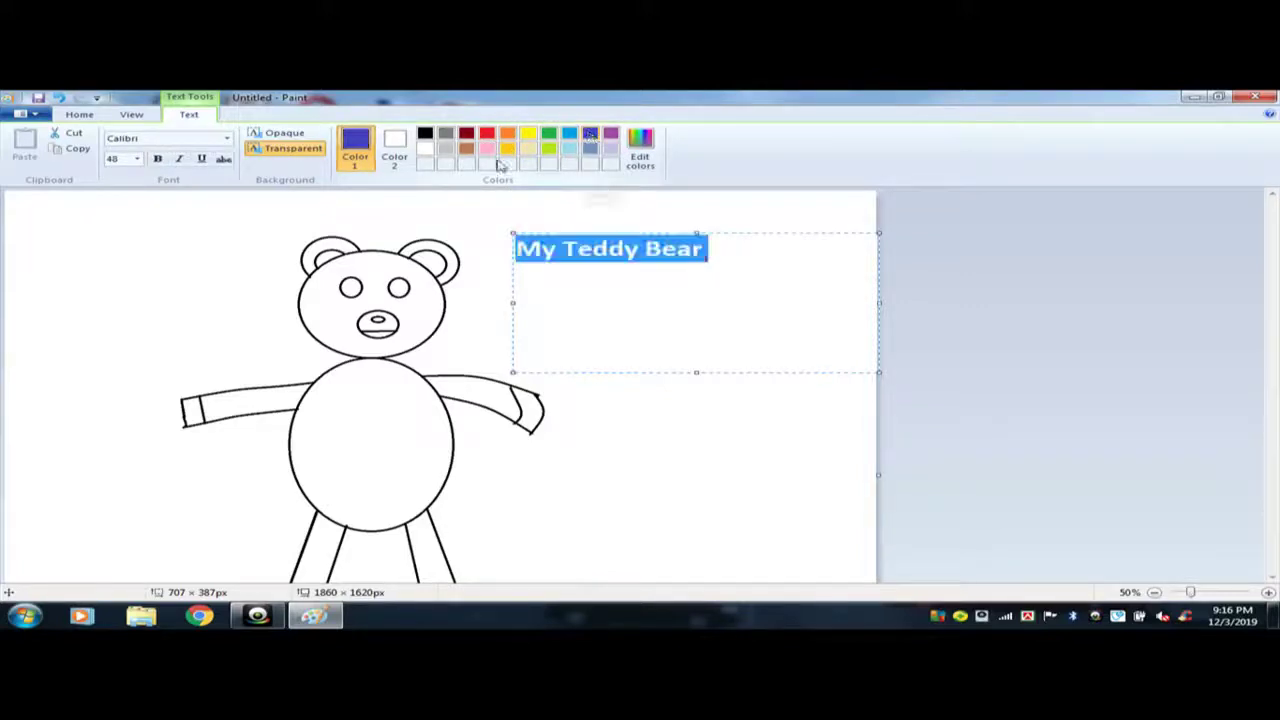
Set the caption's font to Cooper Black and finish editing the text.
{"action": "left_click", "coordinate": [177, 160]}
{"action": "left_click", "coordinate": [178, 160]}
{"action": "left_click", "coordinate": [227, 138]}
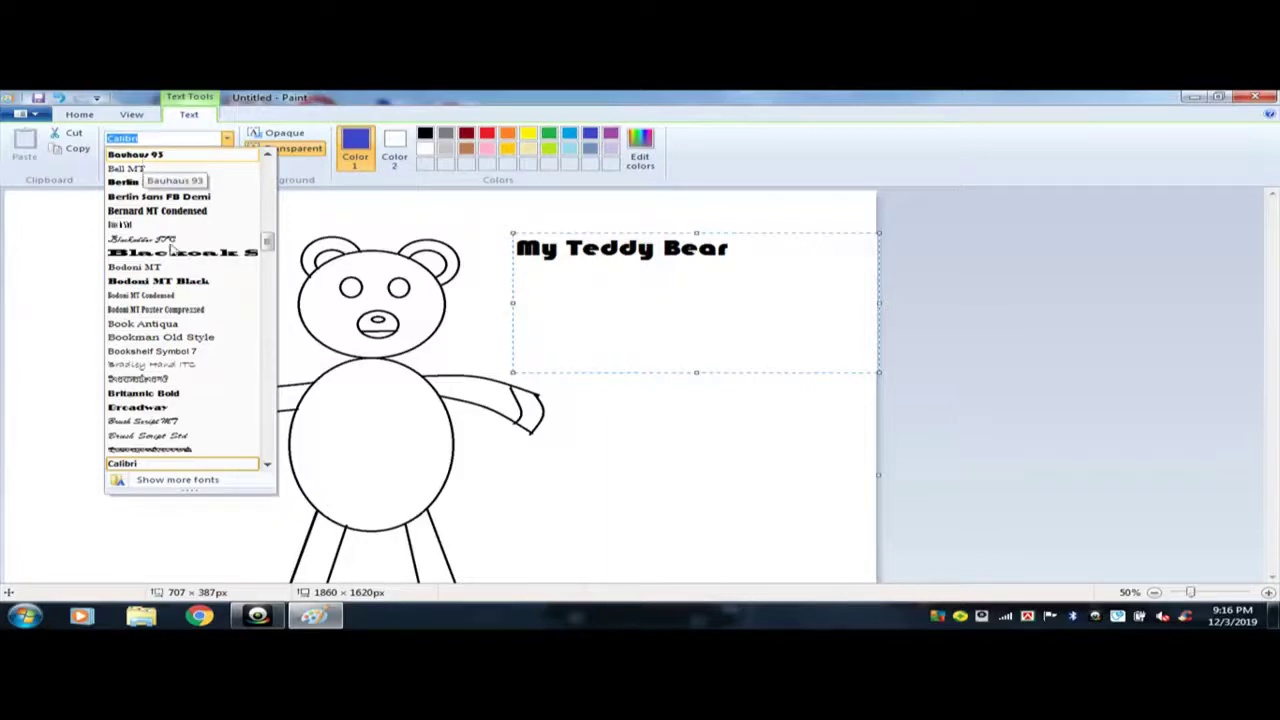
{"action": "scroll", "coordinate": [170, 290], "scroll_direction": "down", "scroll_amount": 3}
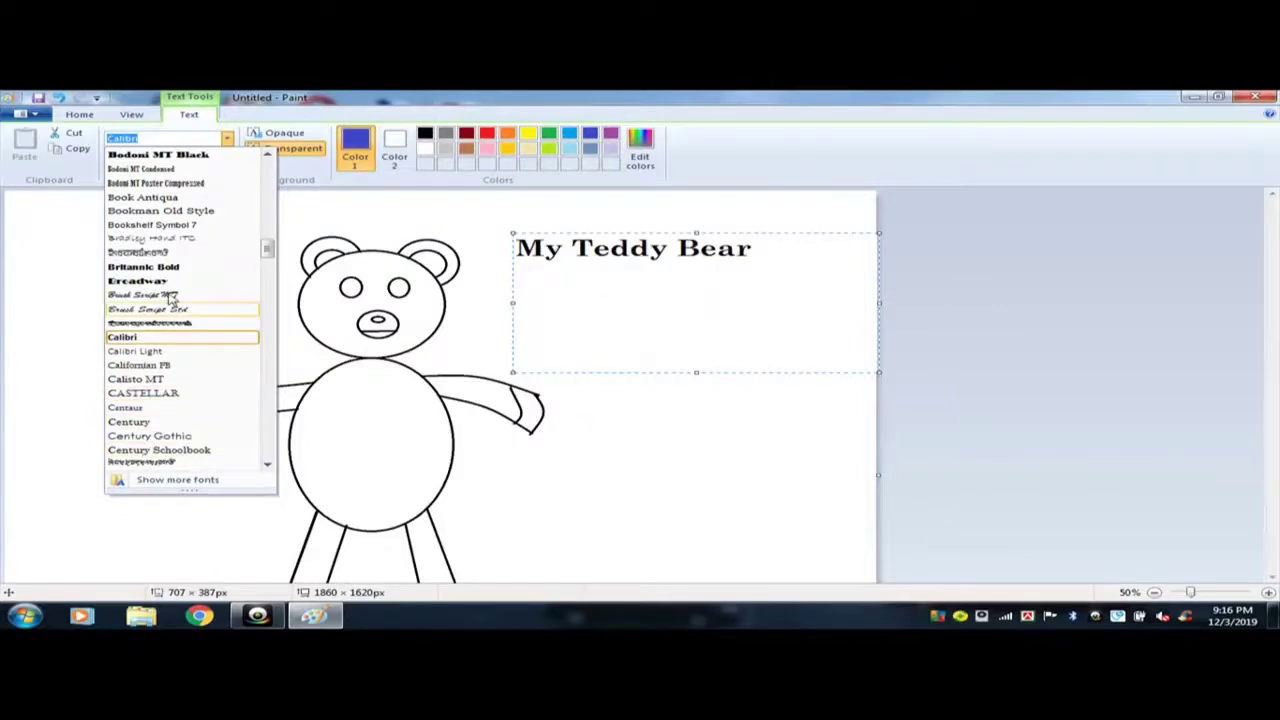
{"action": "scroll", "coordinate": [170, 285], "scroll_direction": "down", "scroll_amount": 3}
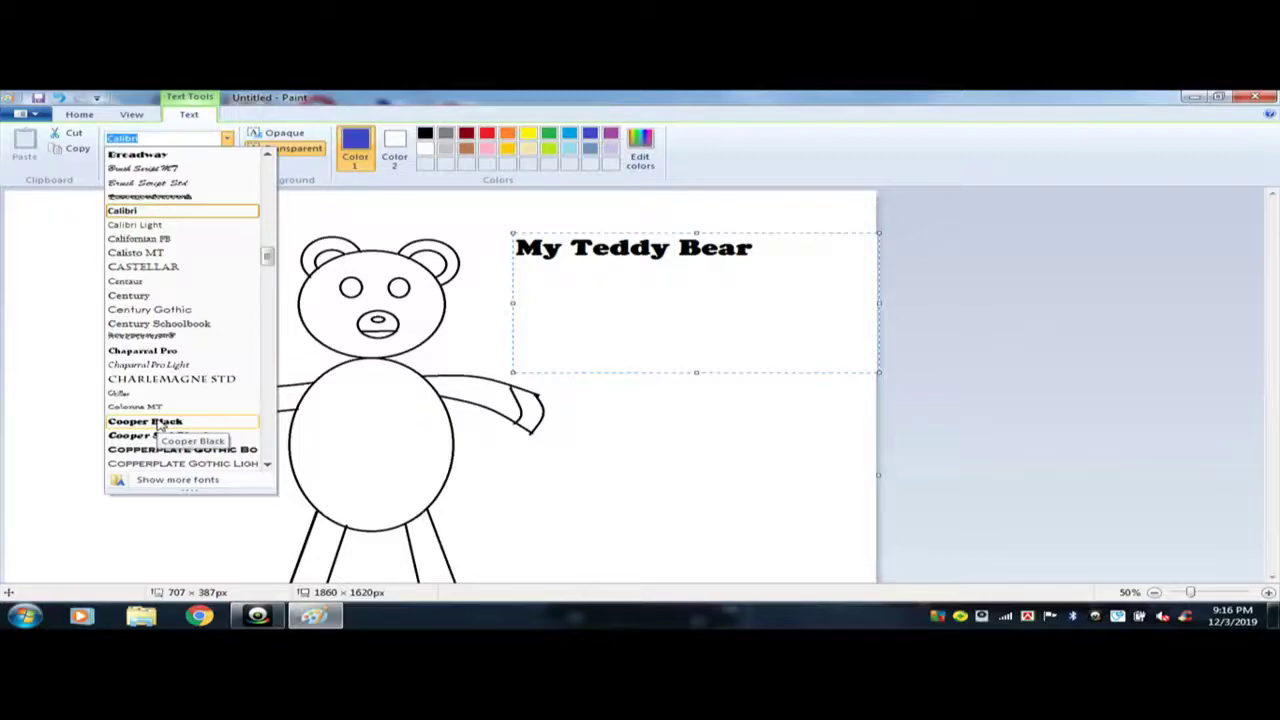
{"action": "left_click", "coordinate": [158, 422]}
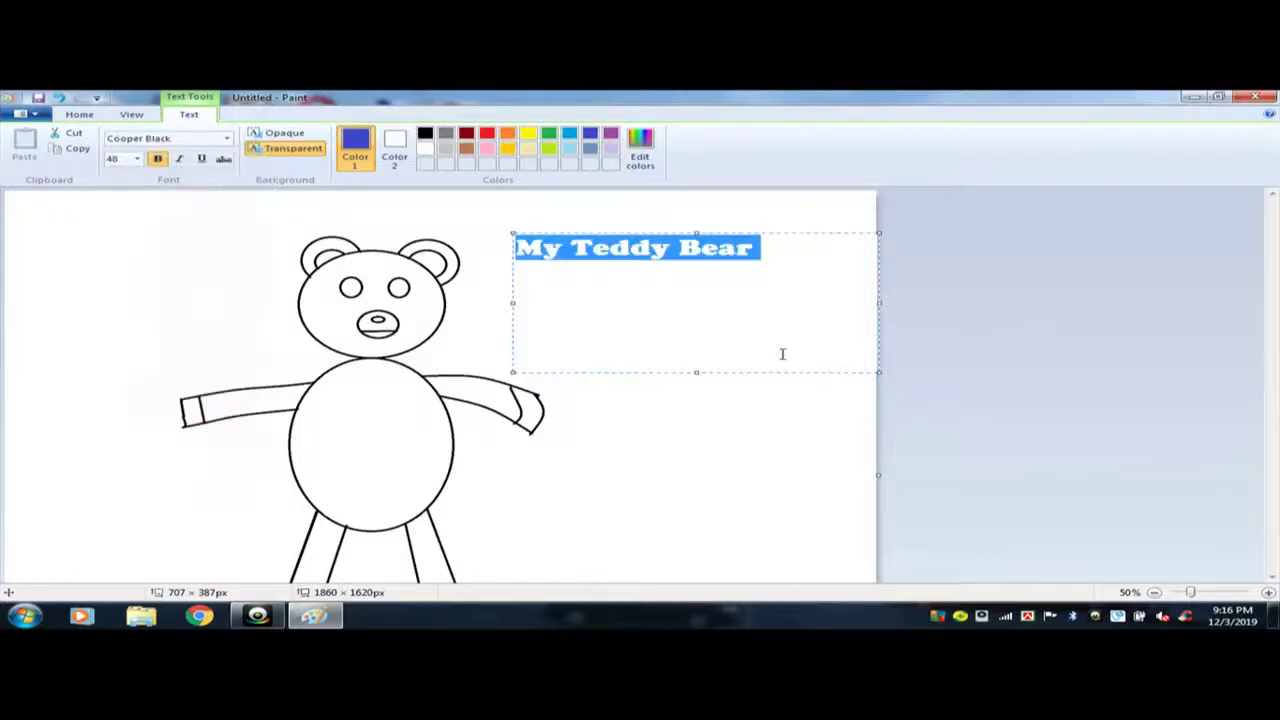
{"action": "left_click", "coordinate": [686, 209]}
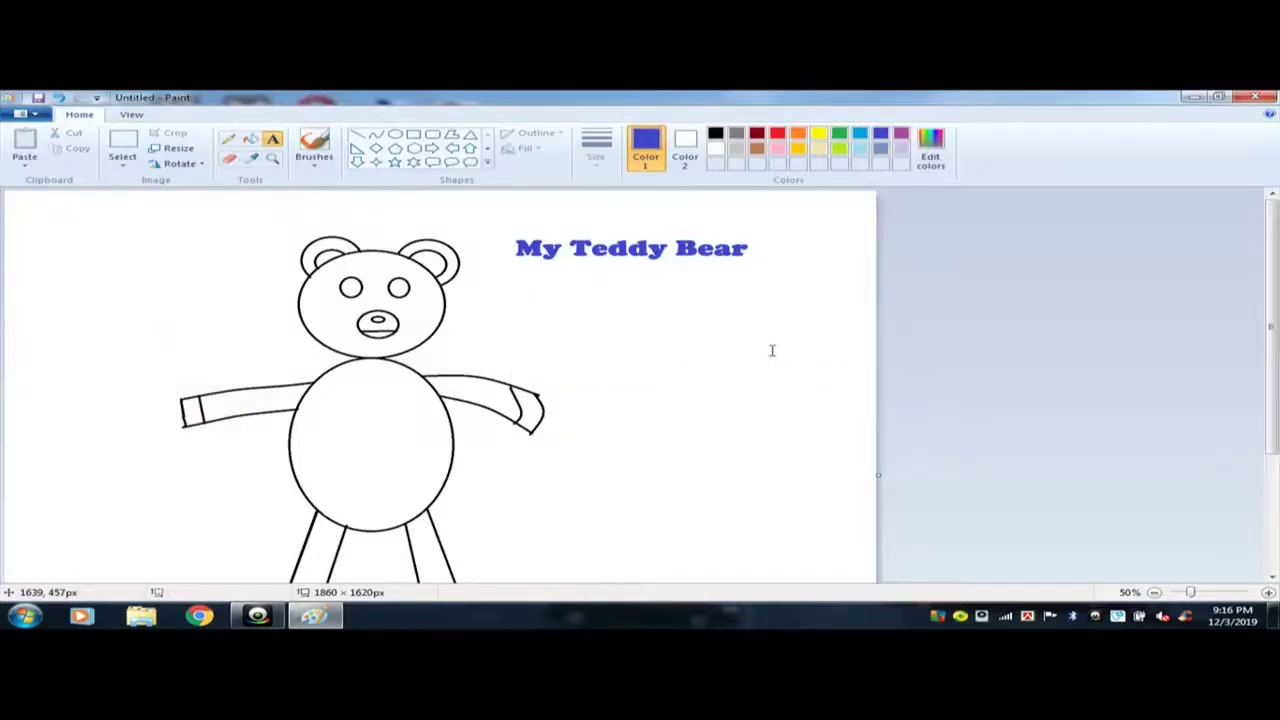
{"action": "left_click", "coordinate": [575, 246]}
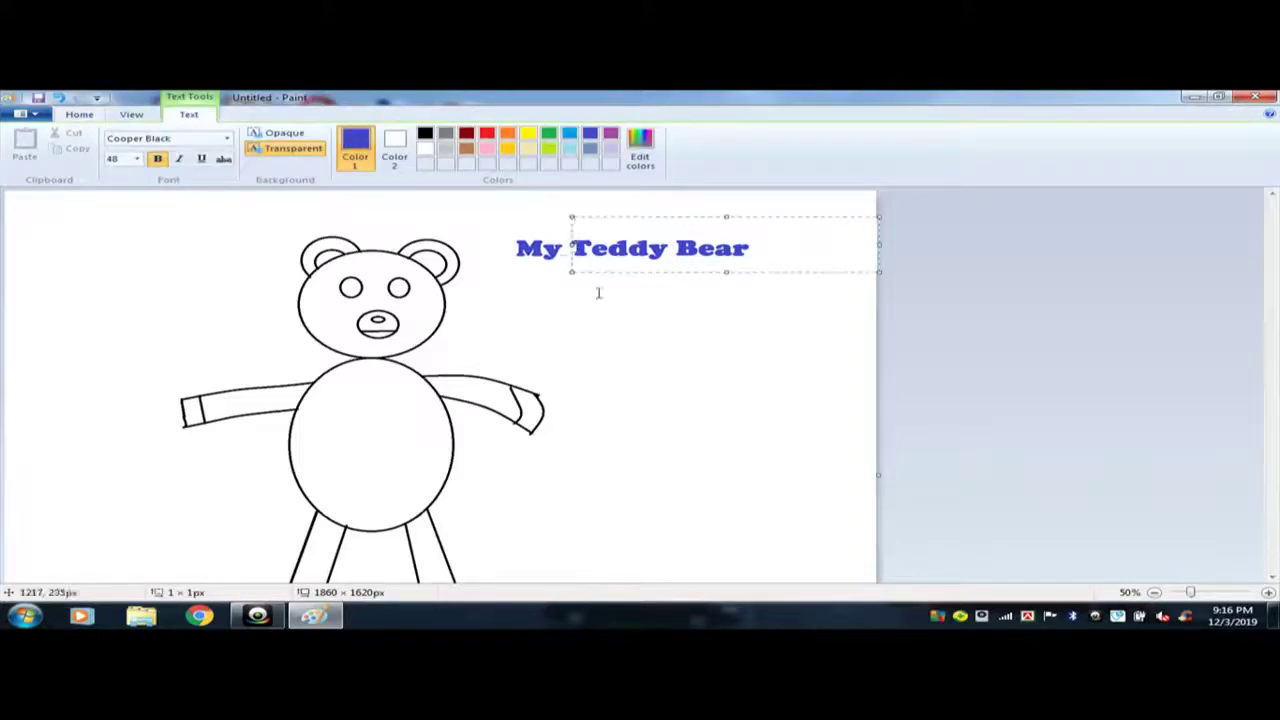
{"action": "left_click", "coordinate": [666, 331]}
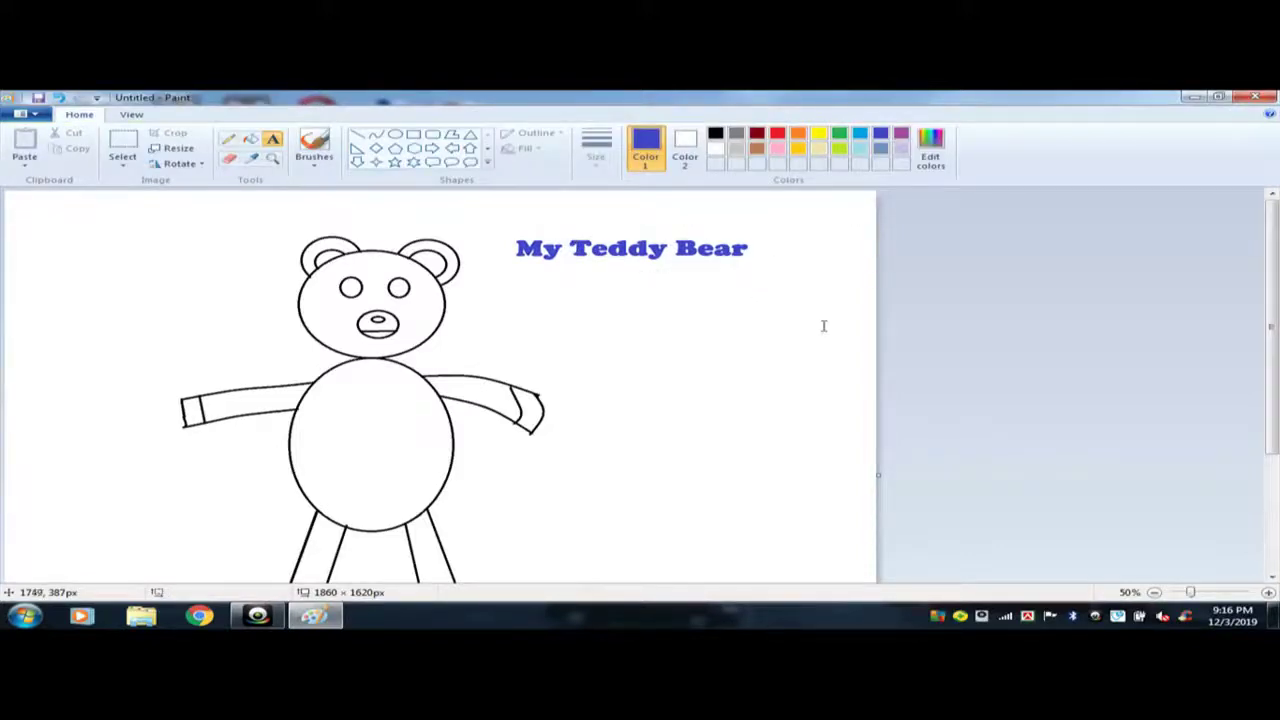
Draw an indigo rectangle of about 531 × 117 px as a frame around the caption.
{"action": "left_click", "coordinate": [413, 134]}
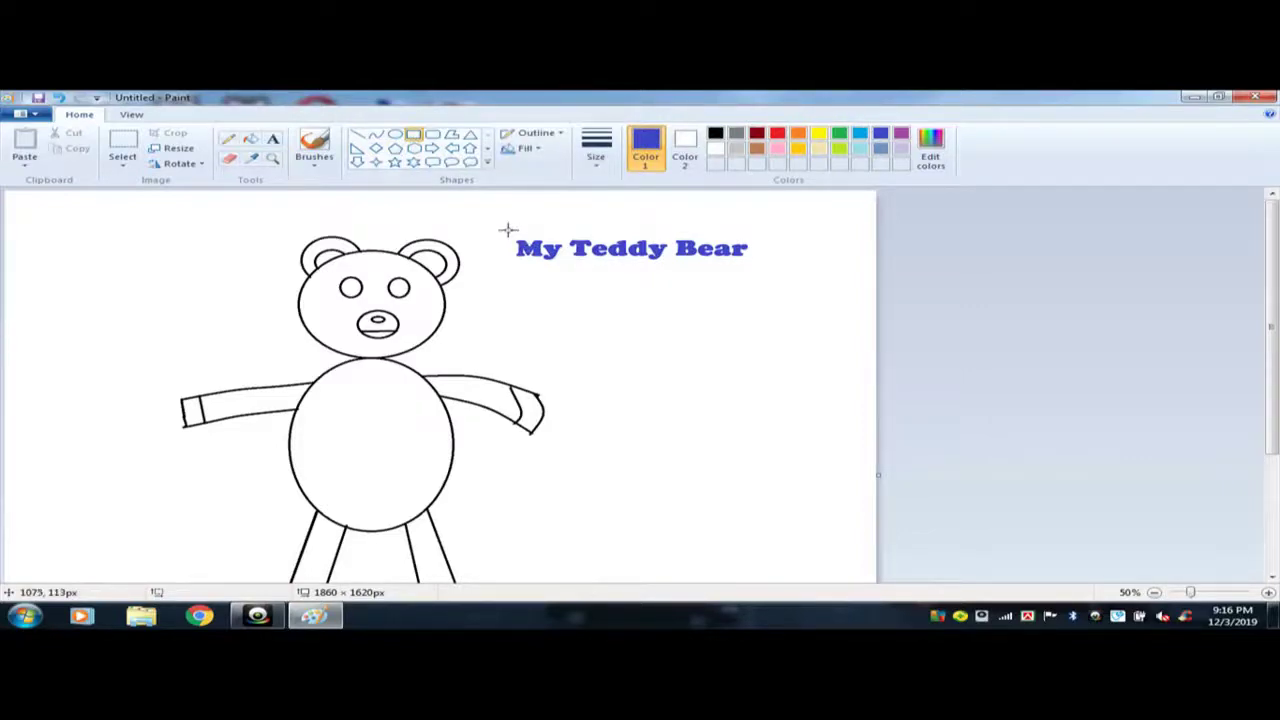
{"action": "left_click_drag", "start_coordinate": [507, 230], "coordinate": [757, 269]}
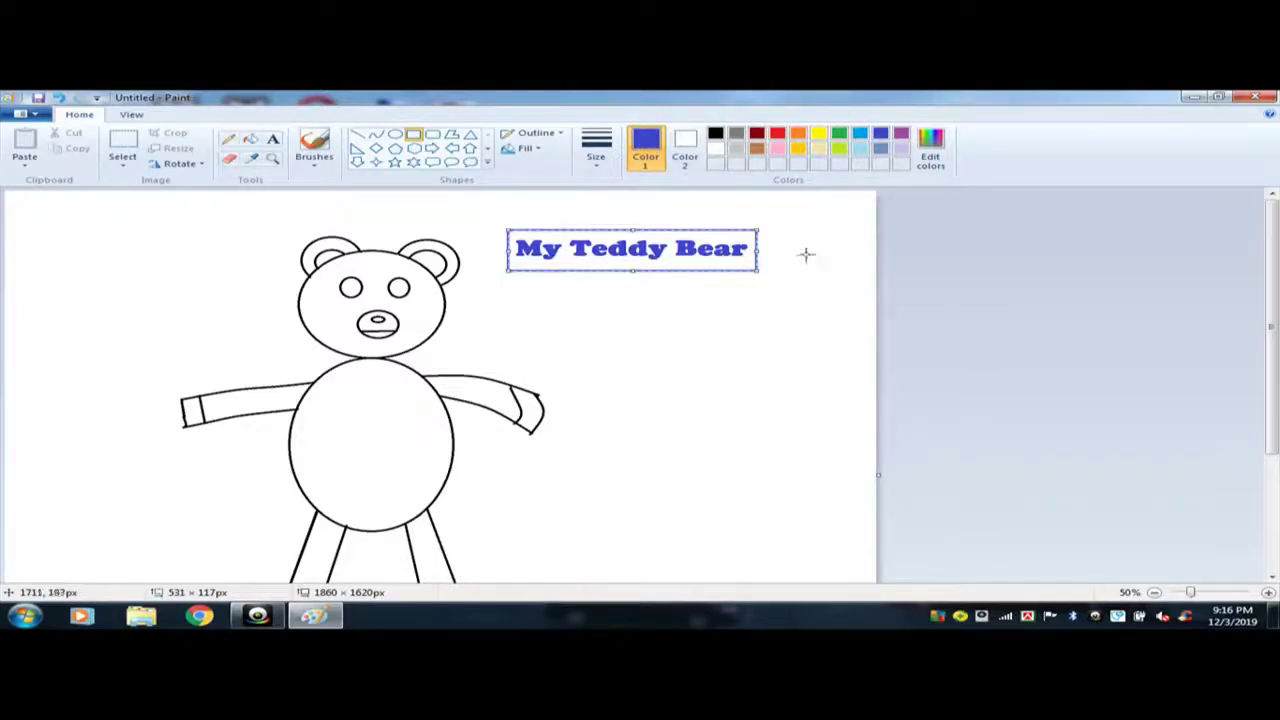
{"action": "left_click", "coordinate": [808, 256]}
{"action": "scroll", "coordinate": [620, 323], "scroll_direction": "down", "scroll_amount": 2}
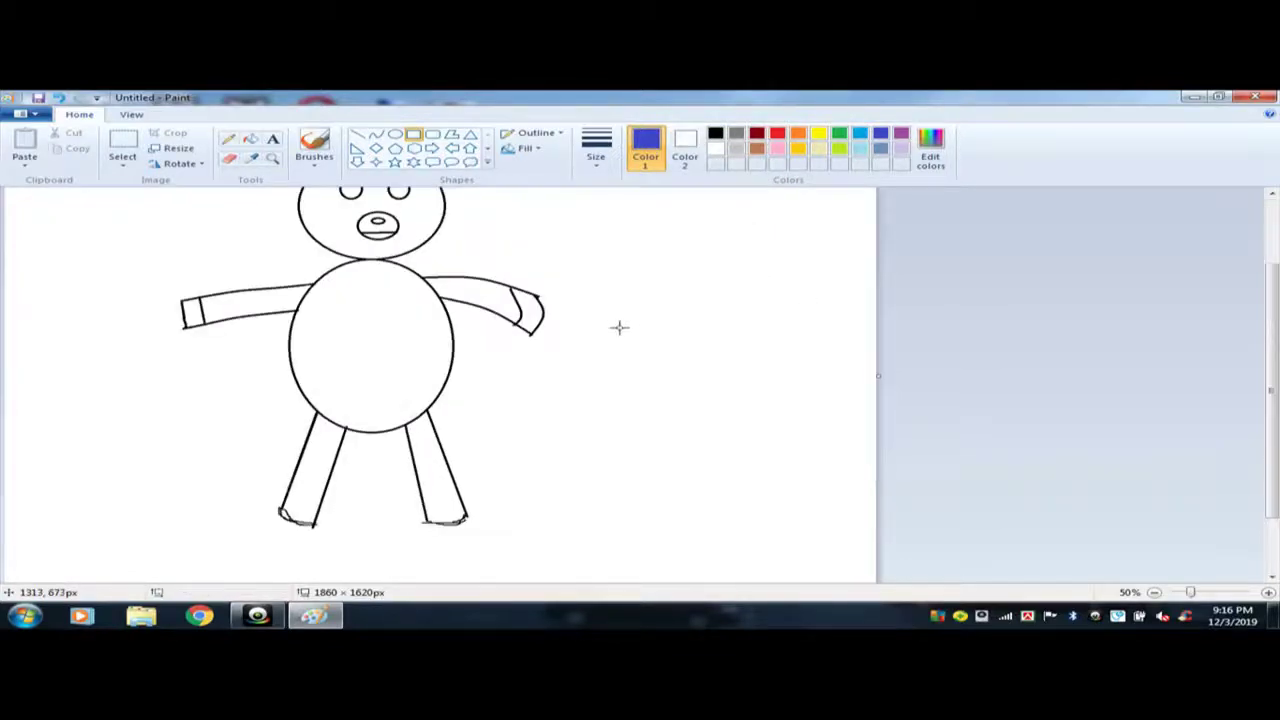
{"action": "scroll", "coordinate": [389, 232], "scroll_direction": "up", "scroll_amount": 2}
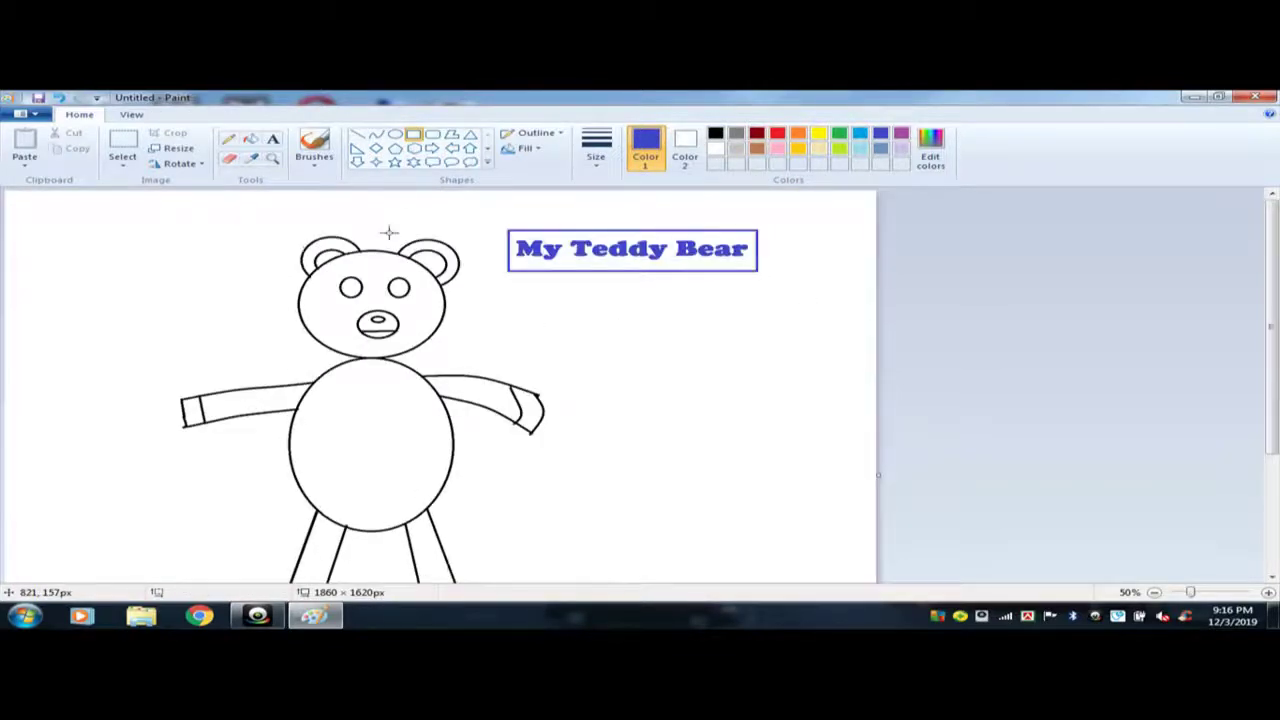
Draw a black six-point star of about 161 × 183 px below the framed caption.
{"action": "left_click", "coordinate": [413, 162]}
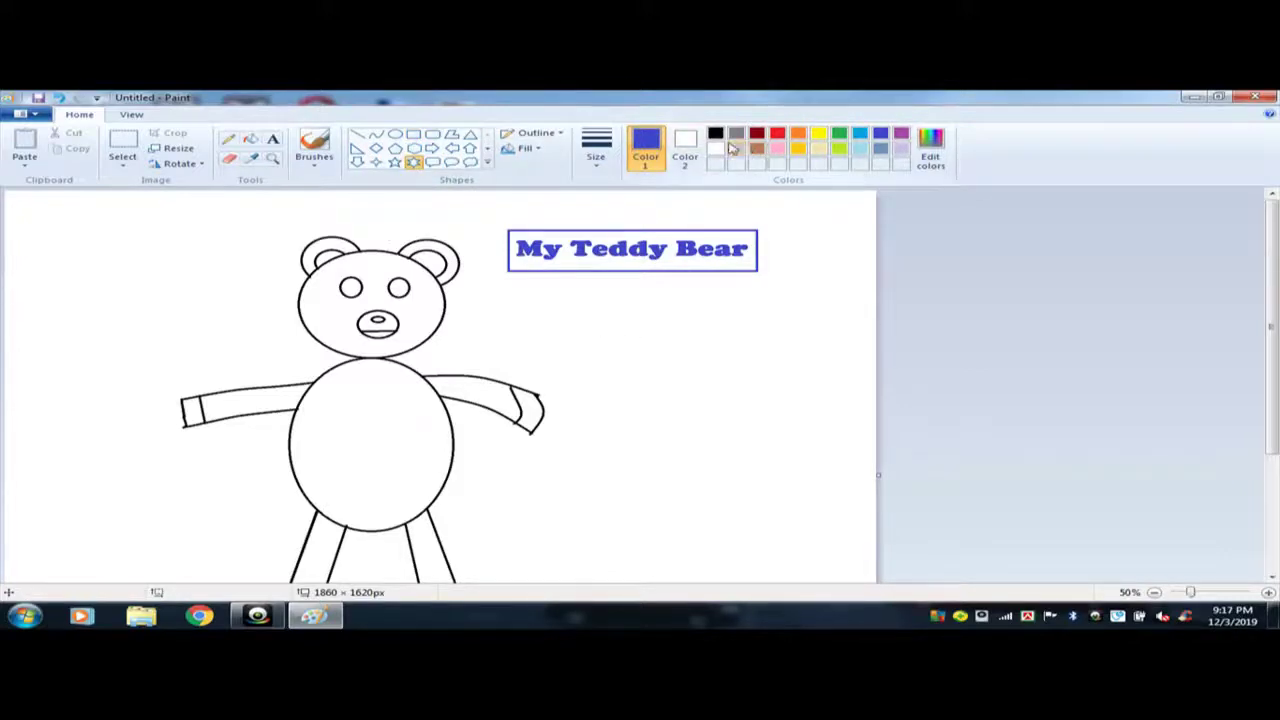
{"action": "left_click", "coordinate": [716, 135]}
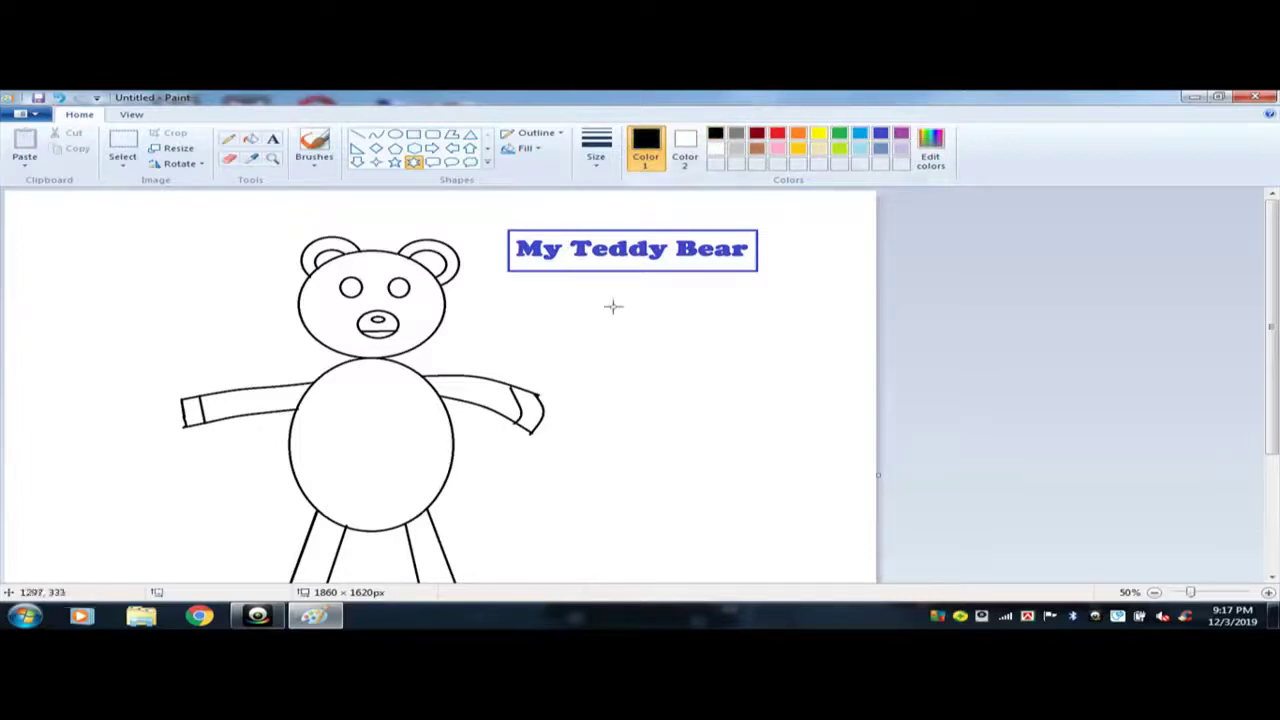
{"action": "left_click_drag", "start_coordinate": [612, 302], "coordinate": [690, 368]}
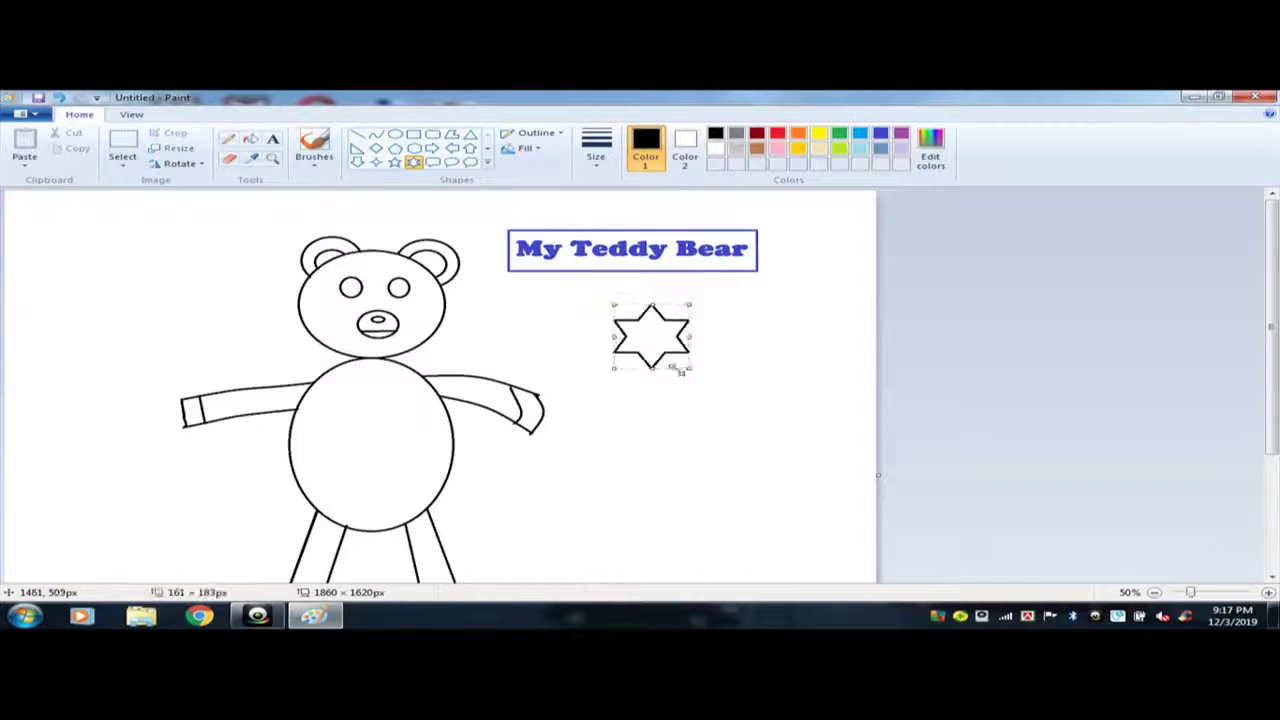
{"action": "scroll", "coordinate": [745, 369], "scroll_direction": "down", "scroll_amount": 2}
{"action": "left_click", "coordinate": [592, 332]}
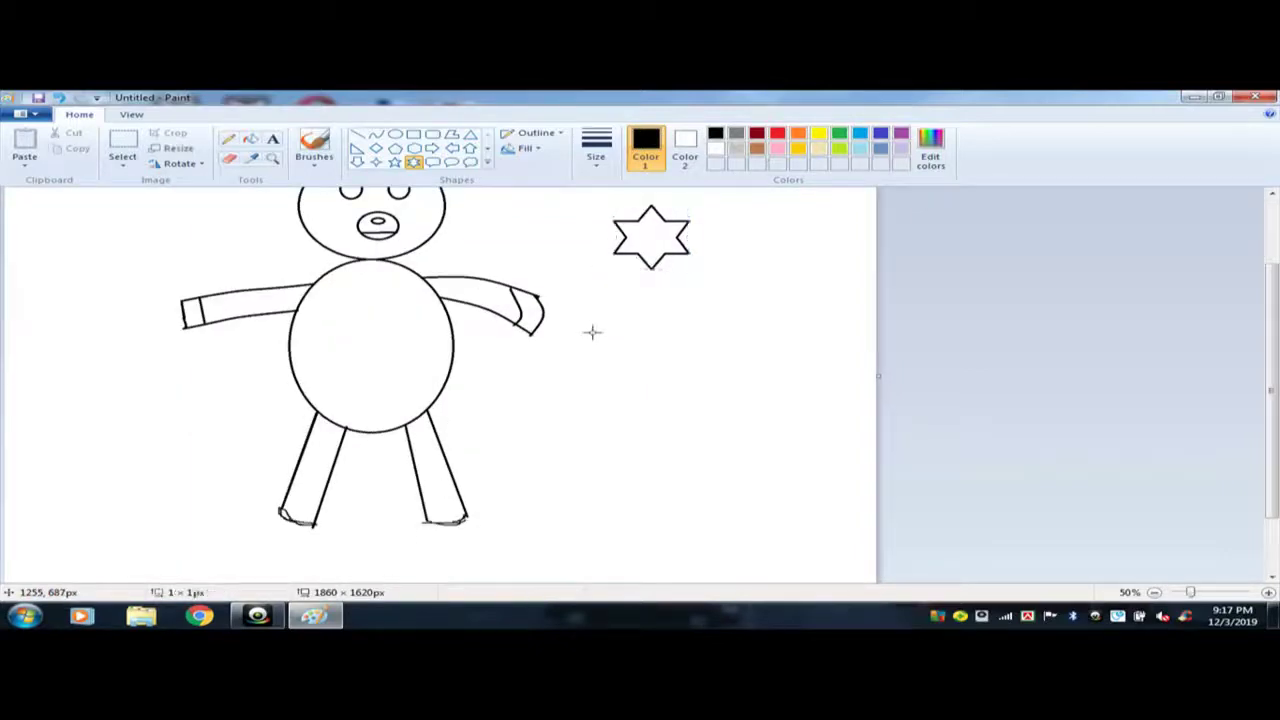
Add three similar six-point stars to the right of the bear: one beside its body, one near the canvas edge and one lower down.
{"action": "left_click_drag", "start_coordinate": [592, 332], "coordinate": [673, 400]}
{"action": "left_click", "coordinate": [748, 332]}
{"action": "scroll", "coordinate": [743, 331], "scroll_direction": "up", "scroll_amount": 2}
{"action": "left_click_drag", "start_coordinate": [749, 337], "coordinate": [818, 400]}
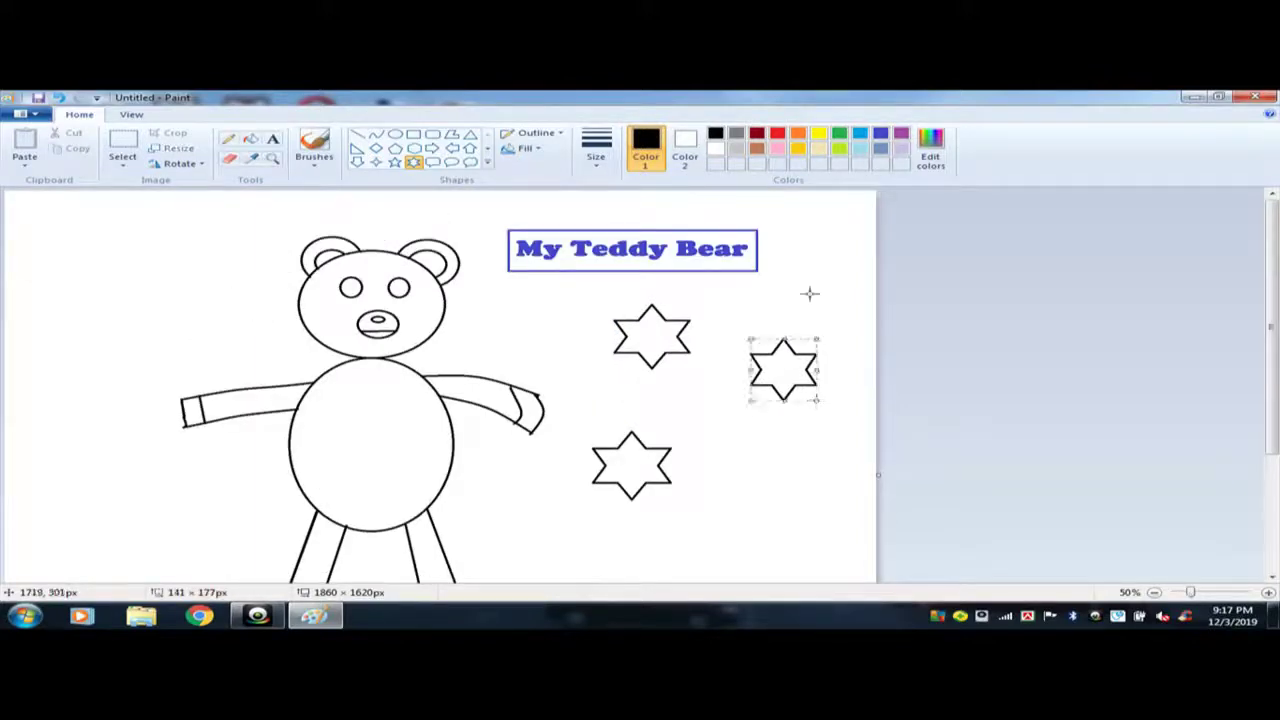
{"action": "scroll", "coordinate": [785, 340], "scroll_direction": "down", "scroll_amount": 3}
{"action": "left_click_drag", "start_coordinate": [717, 383], "coordinate": [786, 449]}
{"action": "left_click", "coordinate": [783, 318]}
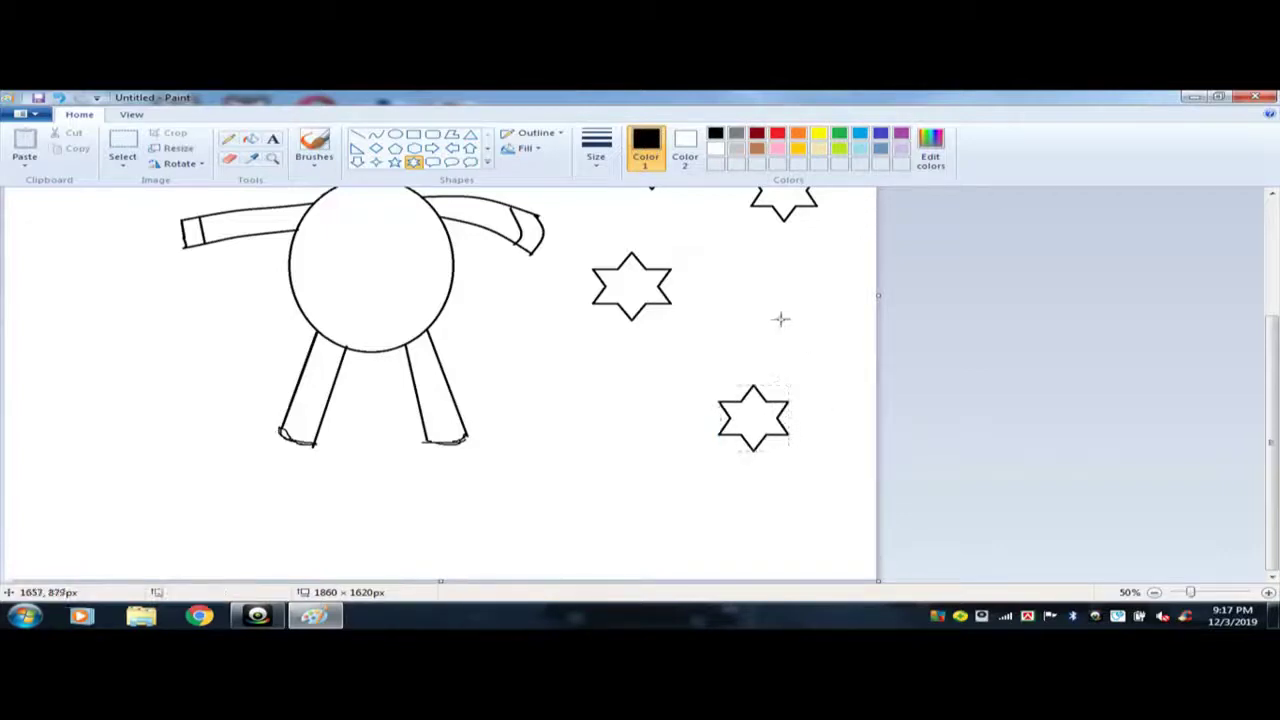
Draw four six-point stars to the left of the bear: one in the upper corner, two down the side and one beside the head.
{"action": "scroll", "coordinate": [781, 319], "scroll_direction": "up", "scroll_amount": 3}
{"action": "left_click_drag", "start_coordinate": [79, 236], "coordinate": [194, 391]}
{"action": "left_click", "coordinate": [236, 279]}
{"action": "scroll", "coordinate": [118, 340], "scroll_direction": "down", "scroll_amount": 3}
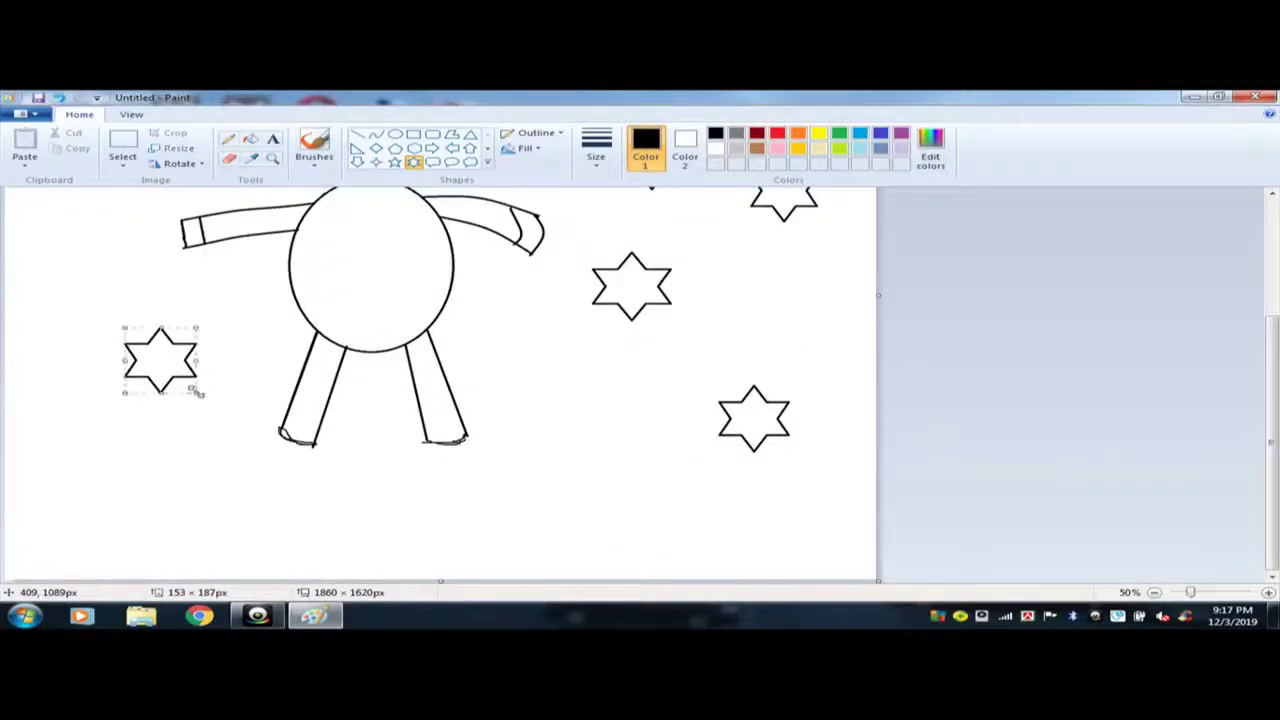
{"action": "left_click", "coordinate": [221, 292]}
{"action": "scroll", "coordinate": [282, 300], "scroll_direction": "up", "scroll_amount": 3}
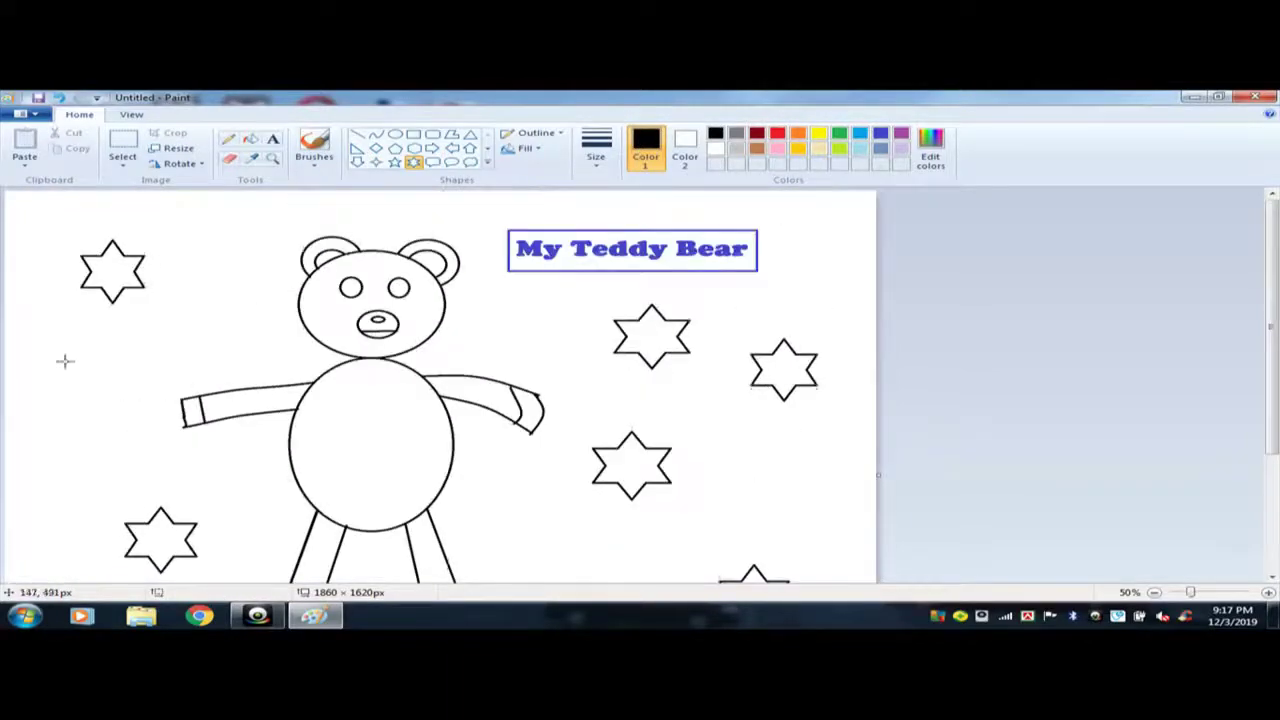
{"action": "left_click_drag", "start_coordinate": [80, 364], "coordinate": [148, 428]}
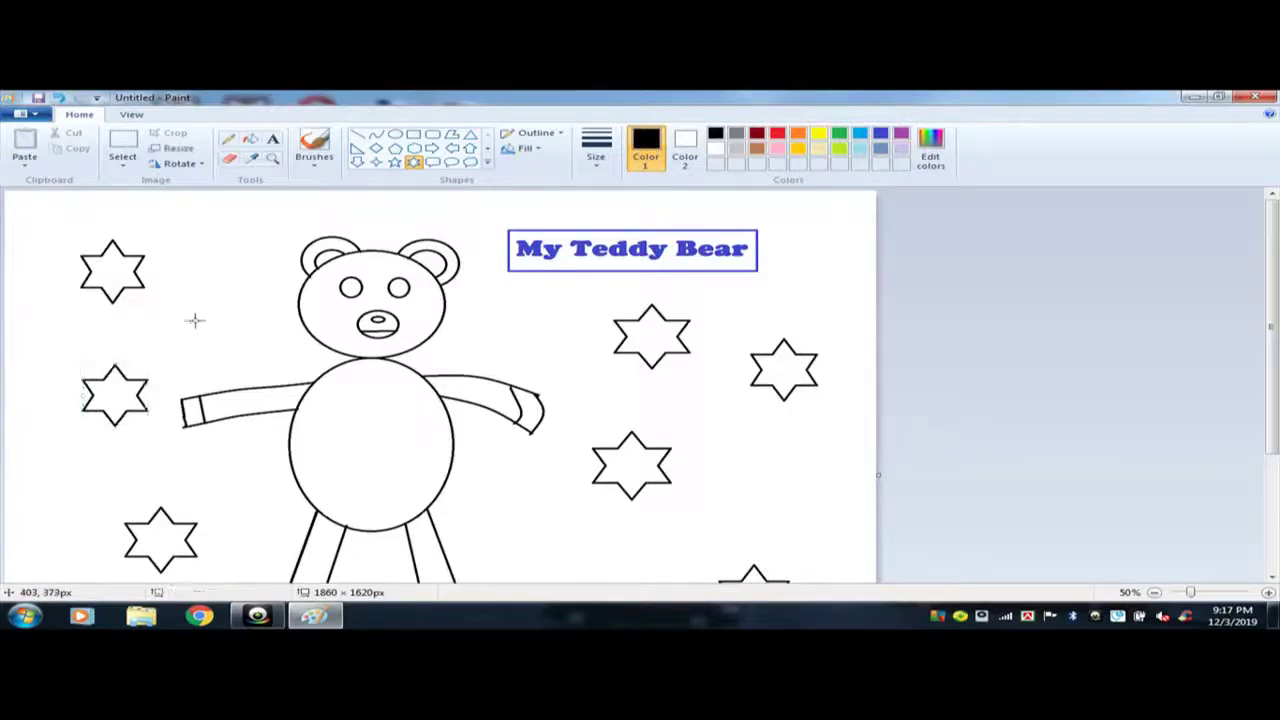
{"action": "left_click_drag", "start_coordinate": [208, 286], "coordinate": [276, 351]}
Add one six-point star in the lower left of the canvas and another to the right of the bear's legs.
{"action": "scroll", "coordinate": [377, 318], "scroll_direction": "down", "scroll_amount": 3}
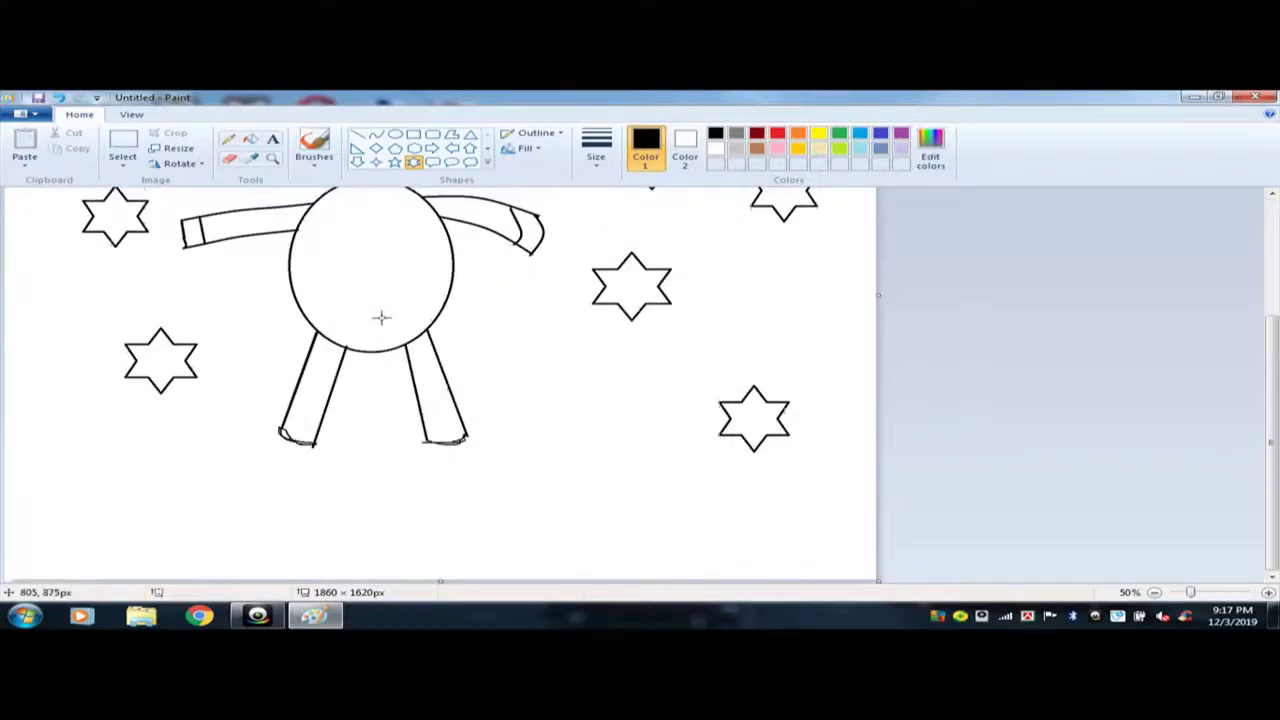
{"action": "scroll", "coordinate": [365, 350], "scroll_direction": "up", "scroll_amount": 2}
{"action": "scroll", "coordinate": [230, 430], "scroll_direction": "down", "scroll_amount": 2}
{"action": "left_click_drag", "start_coordinate": [136, 462], "coordinate": [211, 530]}
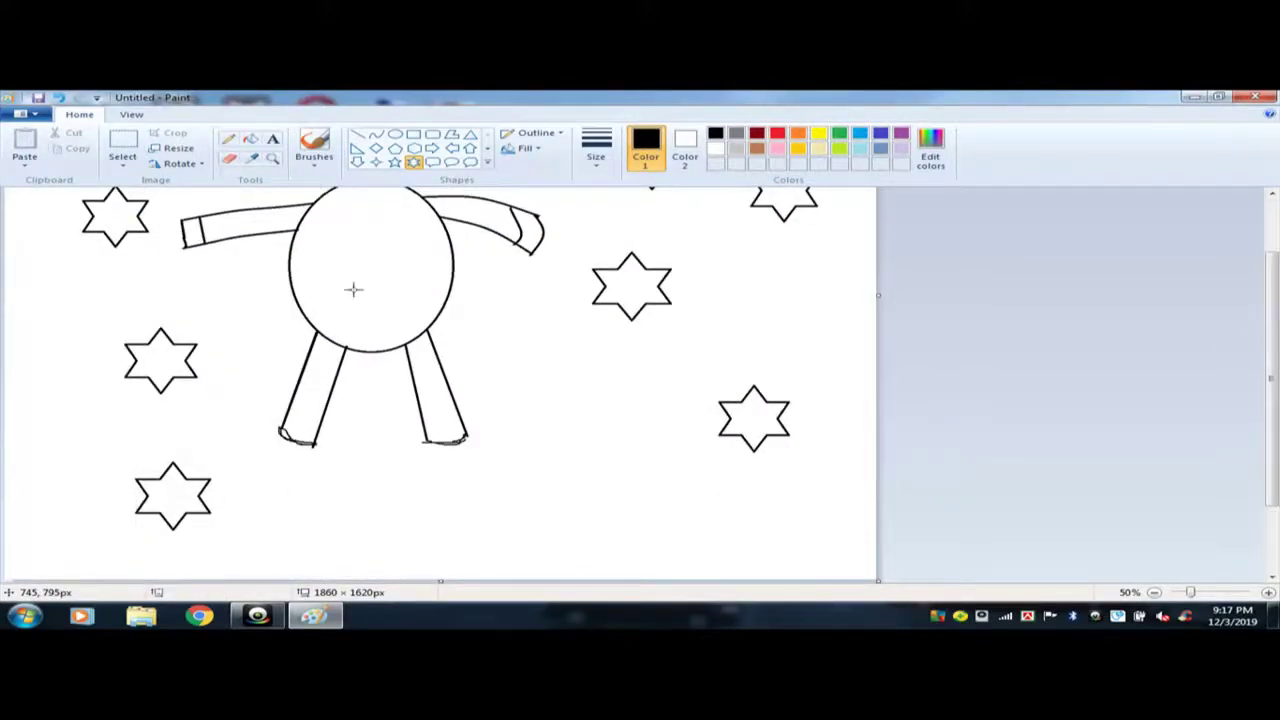
{"action": "mouse_move", "coordinate": [527, 391]}
{"action": "left_mouse_down"}
{"action": "mouse_move", "coordinate": [604, 485]}
{"action": "mouse_move", "coordinate": [580, 457]}
{"action": "mouse_move", "coordinate": [600, 464]}
{"action": "left_mouse_up"}
{"action": "left_click", "coordinate": [608, 306]}
{"action": "scroll", "coordinate": [489, 280], "scroll_direction": "up", "scroll_amount": 5}
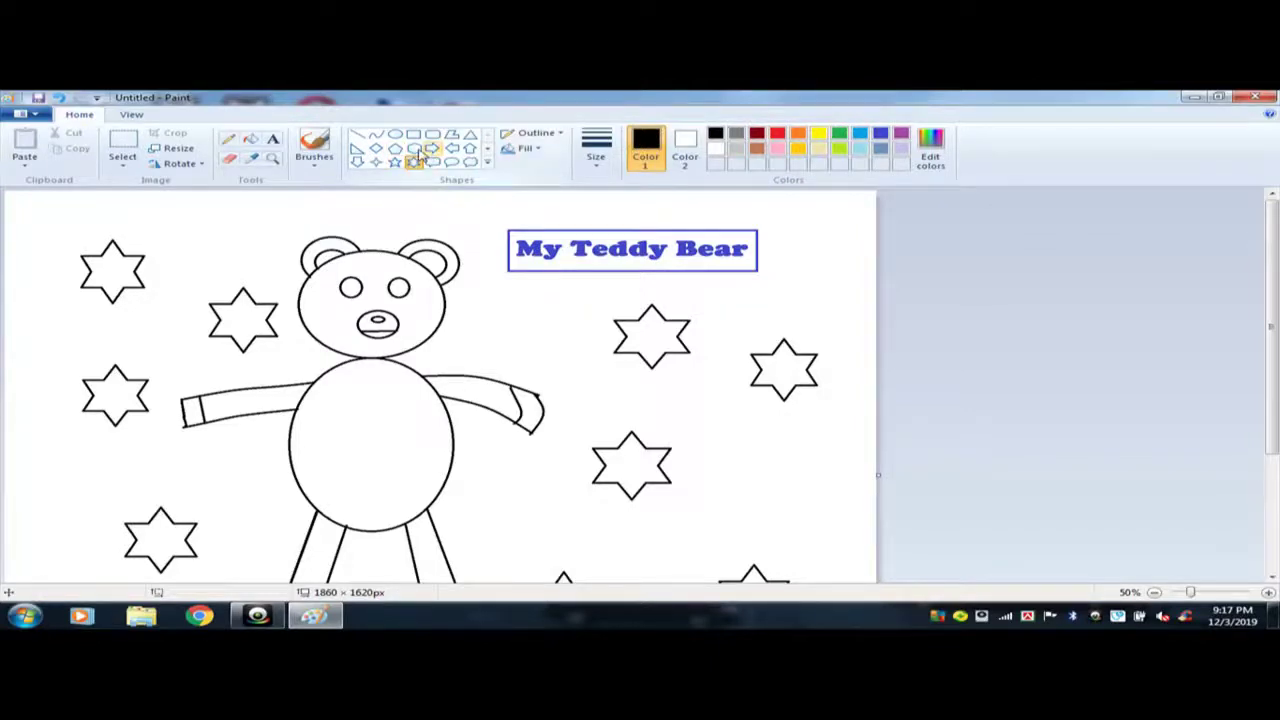
Draw a black belly oval of about 171 × 283 px centred inside the bear's body.
{"action": "left_click", "coordinate": [396, 137]}
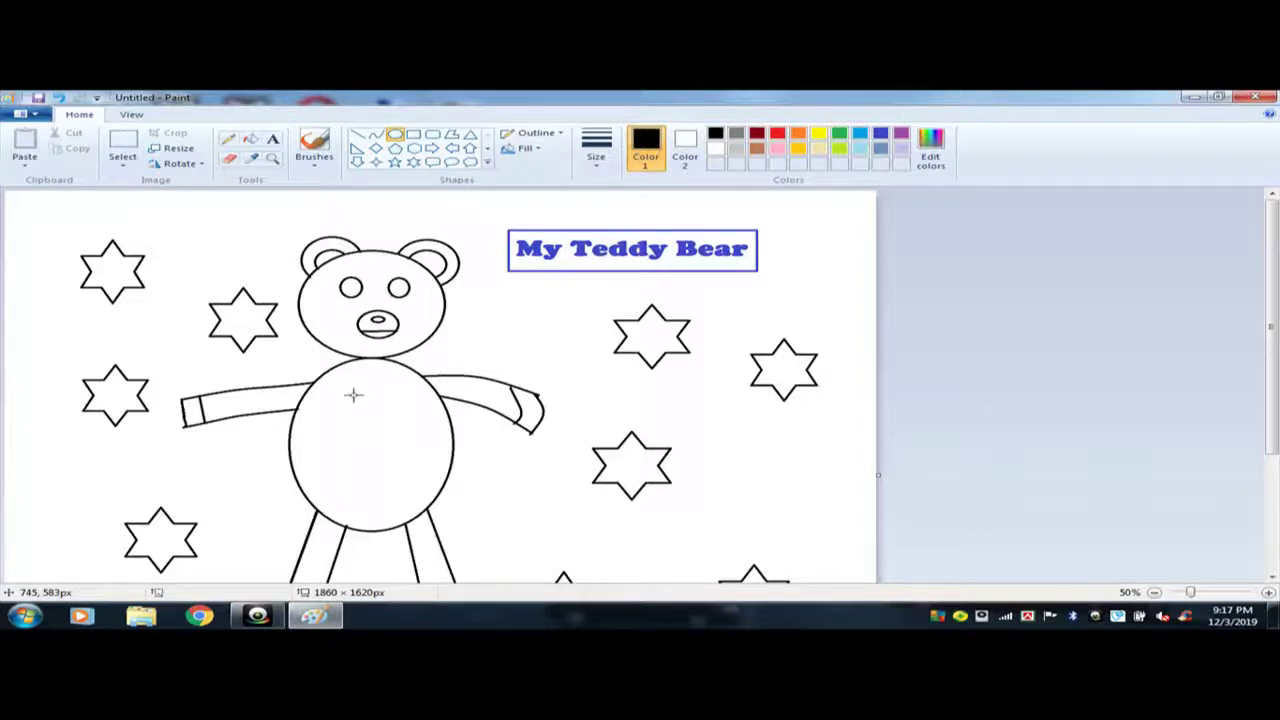
{"action": "left_click_drag", "start_coordinate": [353, 400], "coordinate": [403, 492]}
{"action": "key", "text": "ctrl+z"}
{"action": "left_click_drag", "start_coordinate": [343, 397], "coordinate": [423, 494]}
{"action": "left_click_drag", "start_coordinate": [371, 448], "coordinate": [366, 448]}
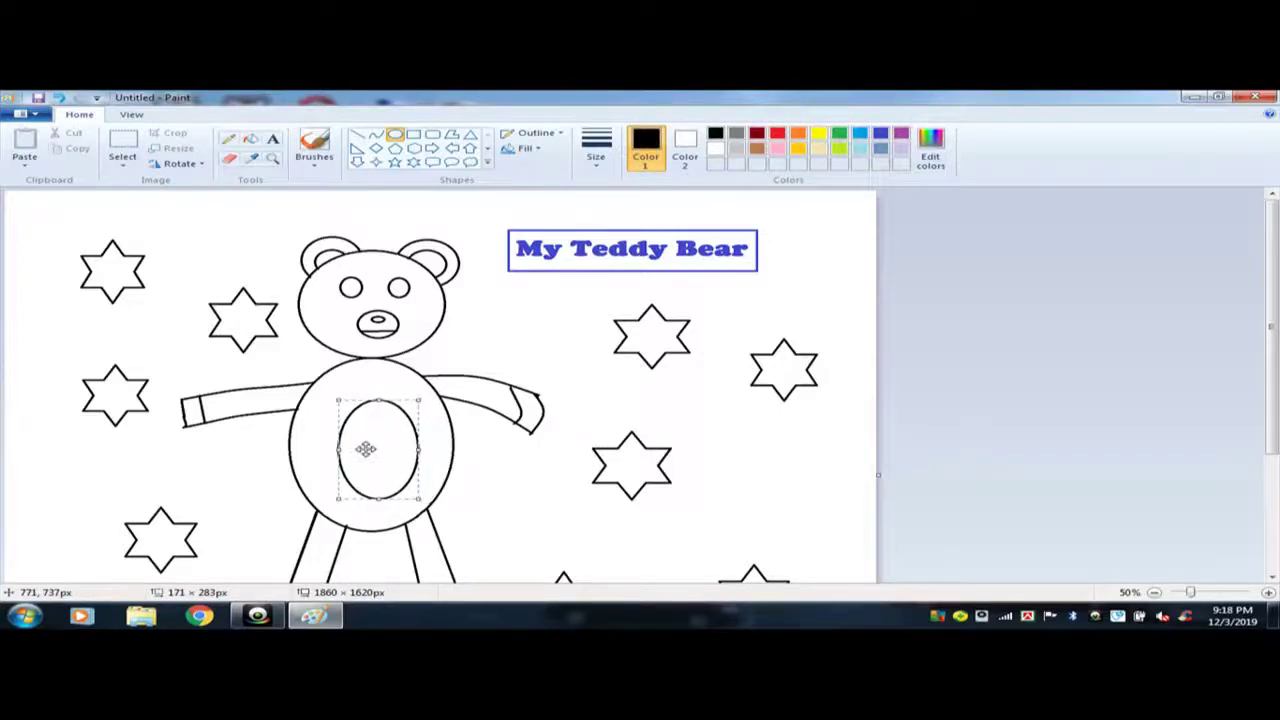
{"action": "left_click", "coordinate": [505, 295]}
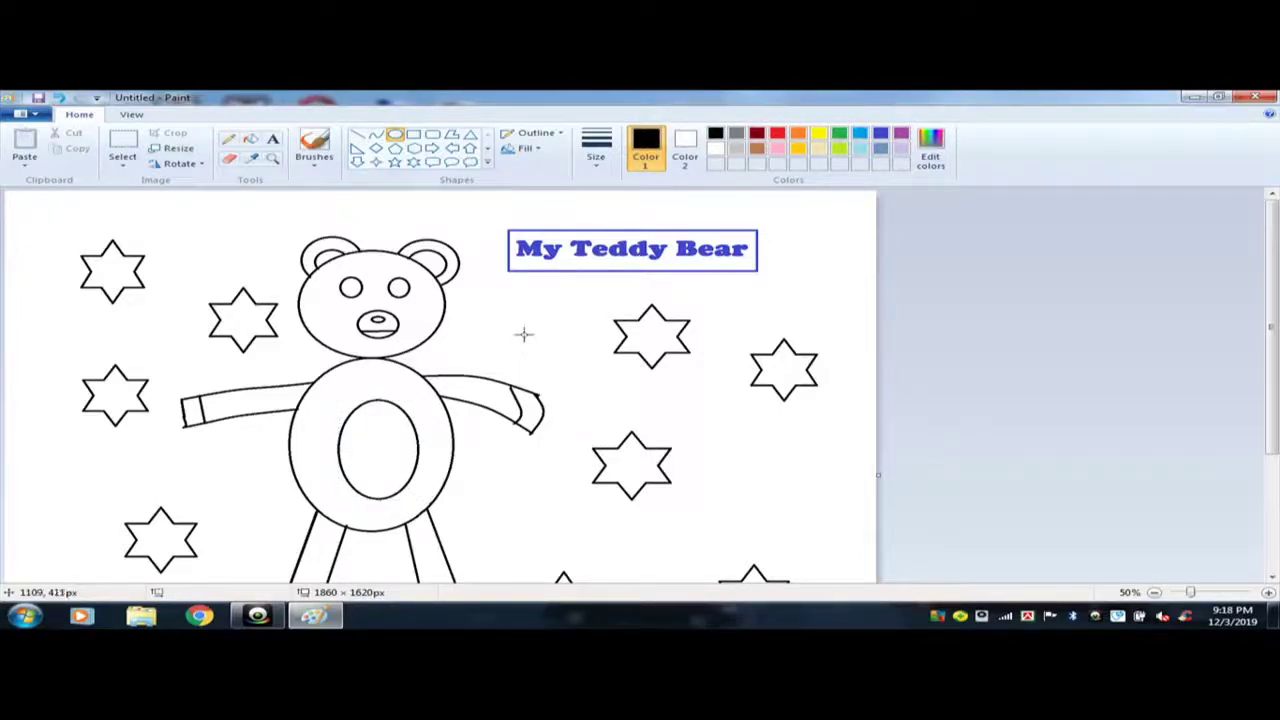
Mix a darker brown of red 159, green 99 and blue 66, and fill the bear's head and belly oval with it.
{"action": "scroll", "coordinate": [527, 333], "scroll_direction": "down", "scroll_amount": 3}
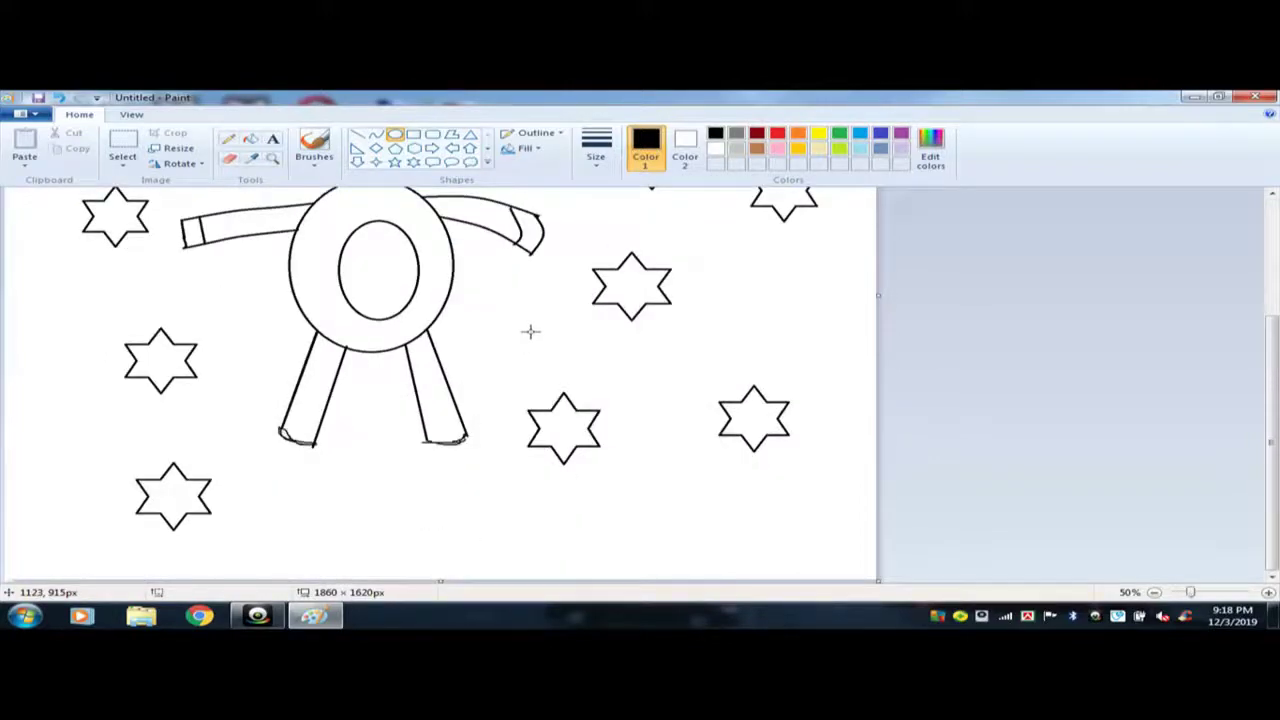
{"action": "scroll", "coordinate": [530, 331], "scroll_direction": "up", "scroll_amount": 3}
{"action": "left_click", "coordinate": [250, 138]}
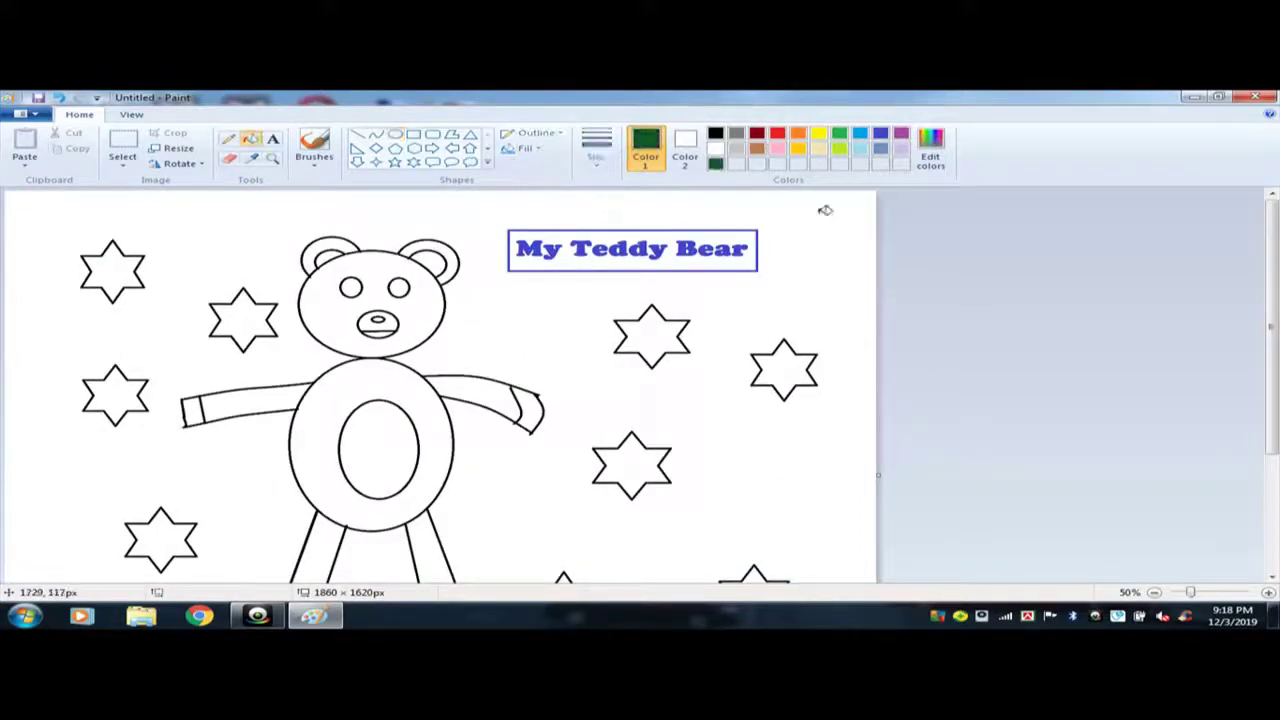
{"action": "left_click", "coordinate": [757, 148]}
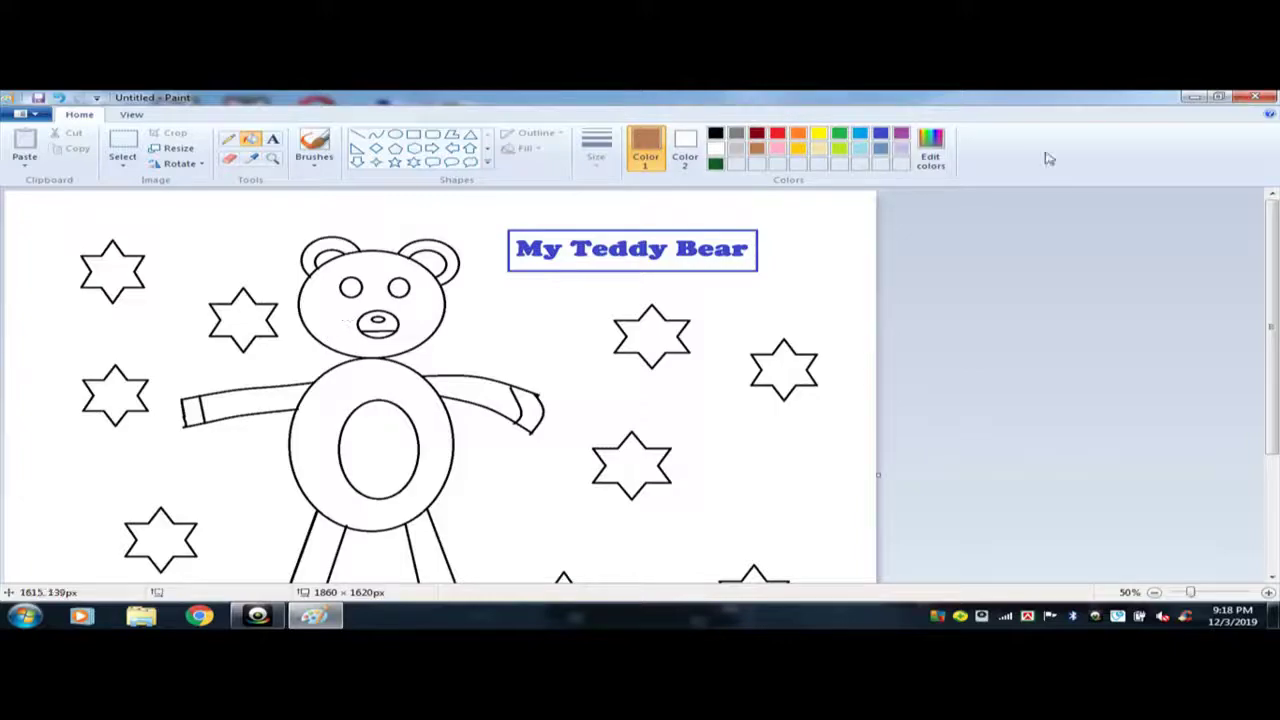
{"action": "left_click", "coordinate": [930, 150]}
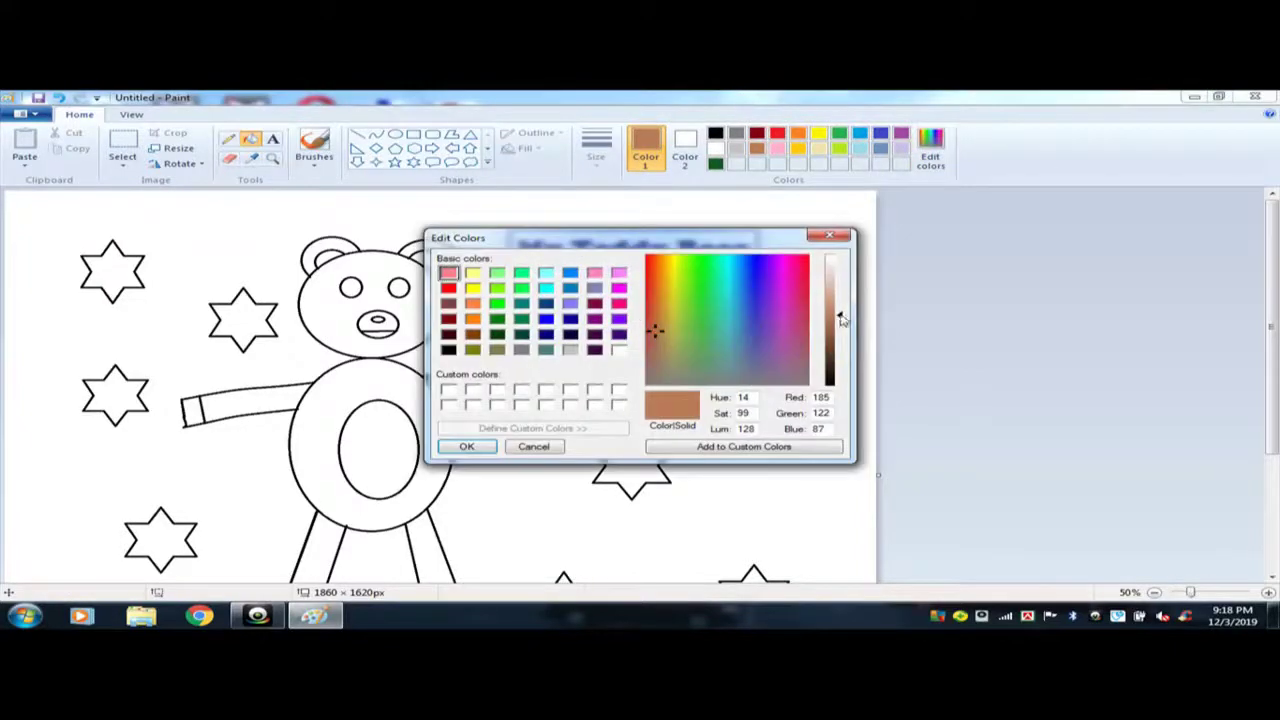
{"action": "left_click_drag", "start_coordinate": [840, 318], "coordinate": [840, 328]}
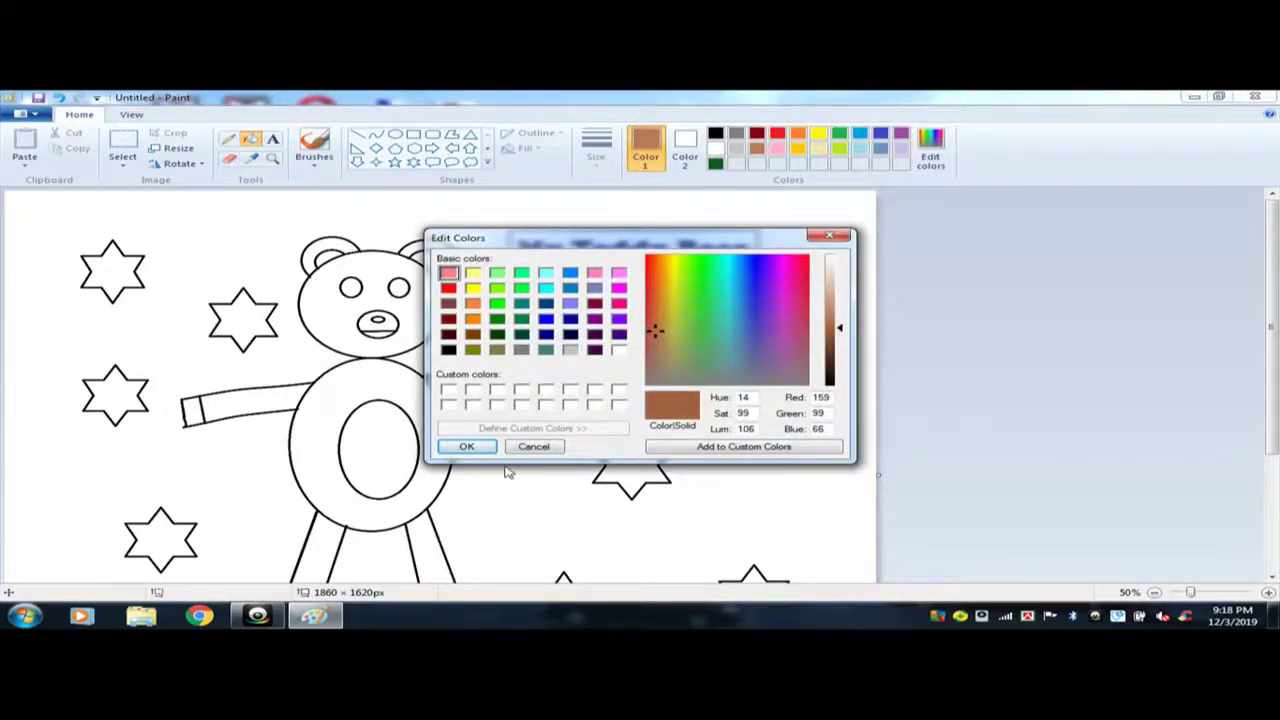
{"action": "left_click", "coordinate": [467, 449]}
{"action": "left_click", "coordinate": [336, 304]}
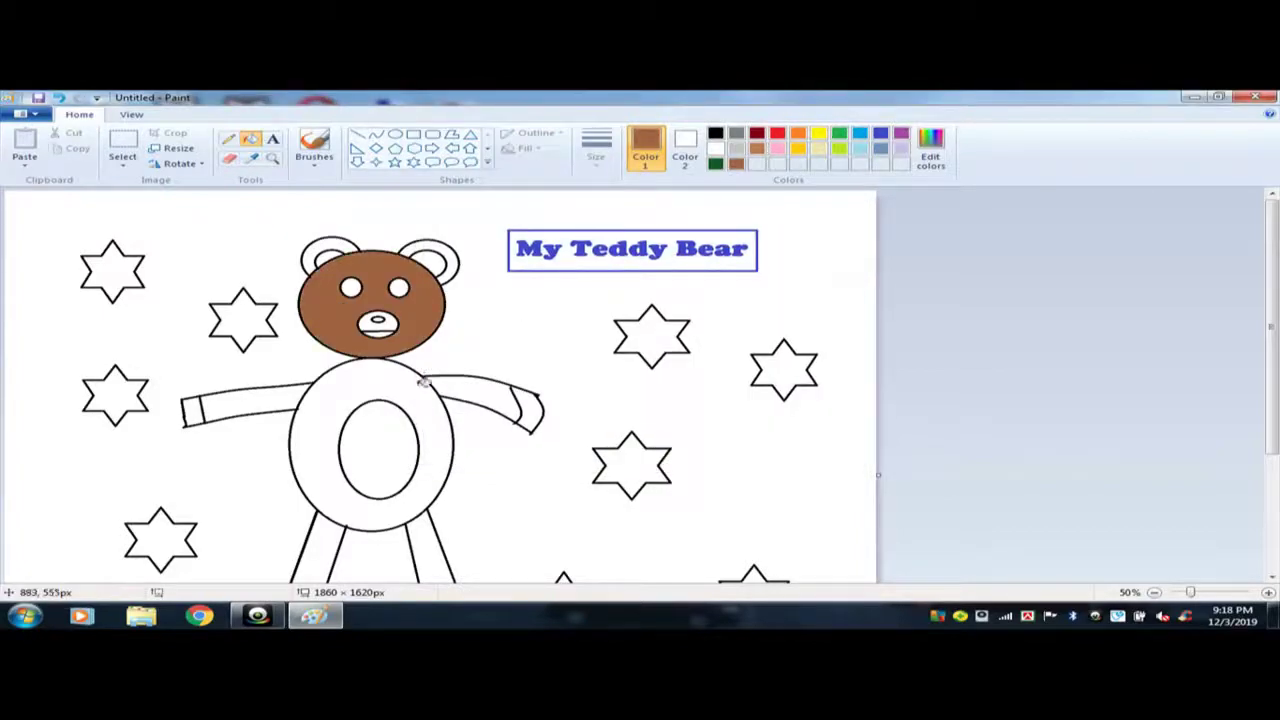
{"action": "left_click", "coordinate": [375, 427]}
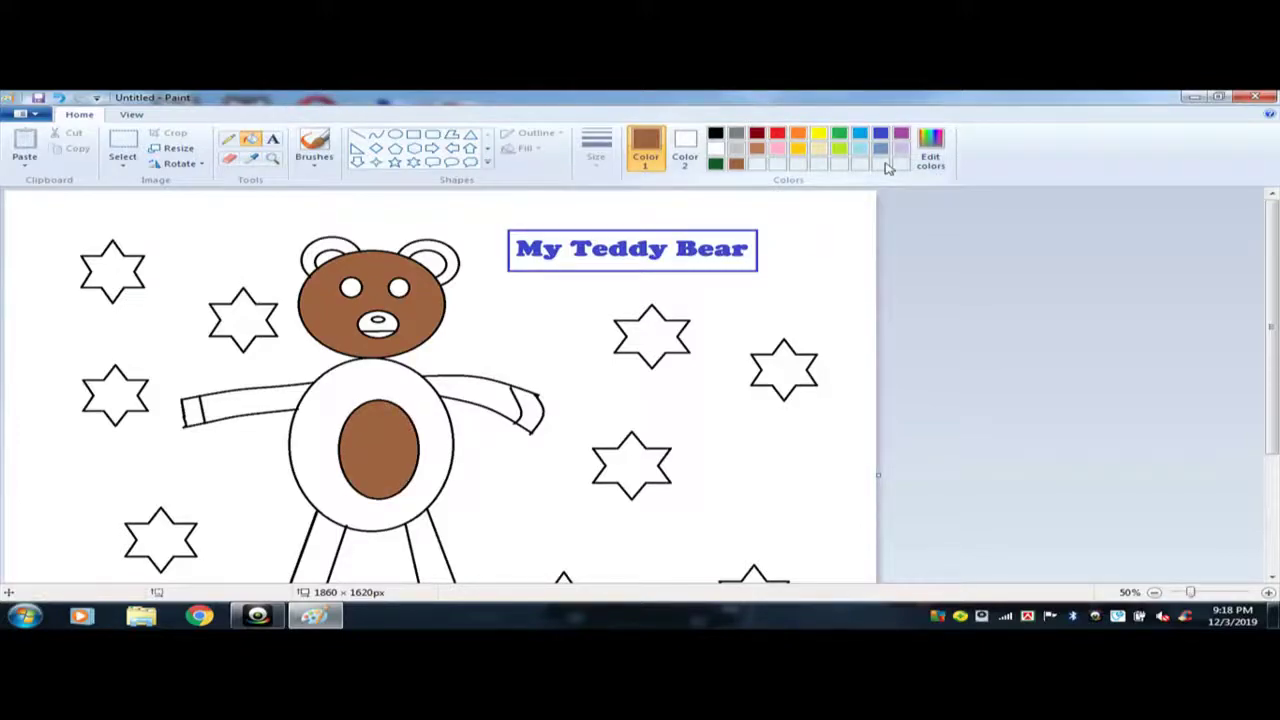
Mix a lighter brown of red 198, green 146 and blue 117, and fill the bear's body around the belly oval.
{"action": "left_click", "coordinate": [930, 150]}
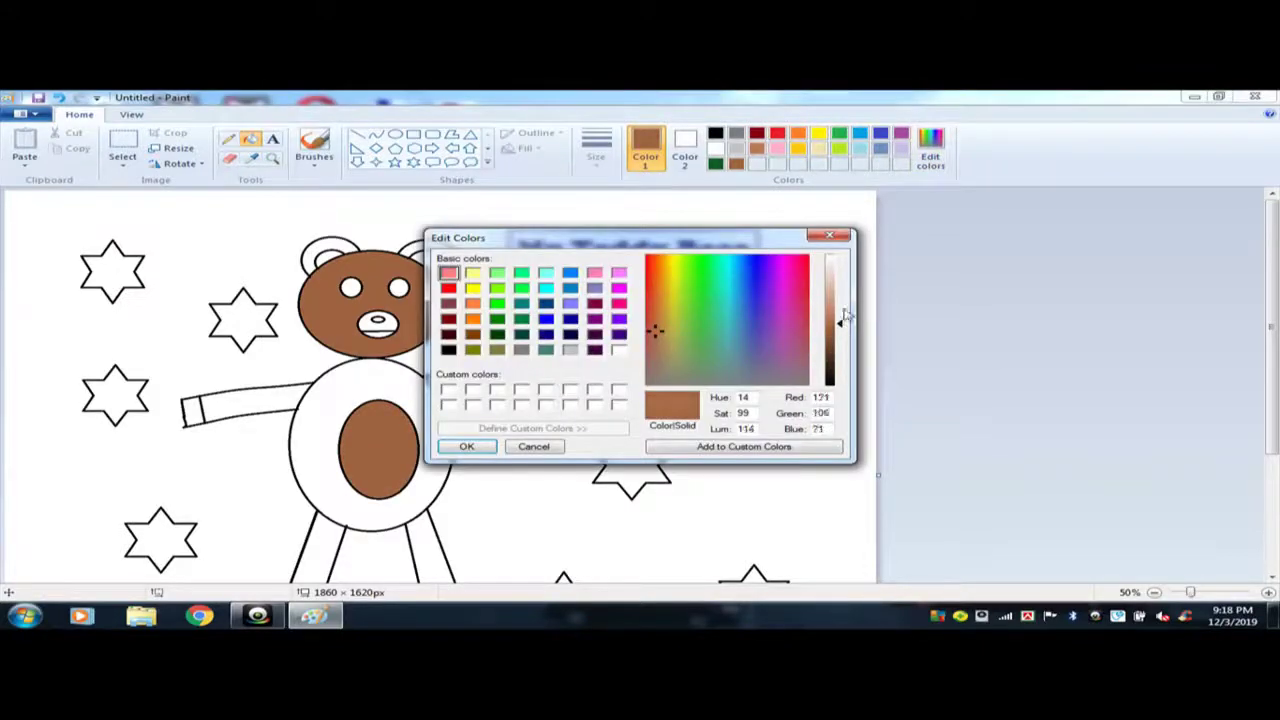
{"action": "left_click_drag", "start_coordinate": [845, 316], "coordinate": [849, 313]}
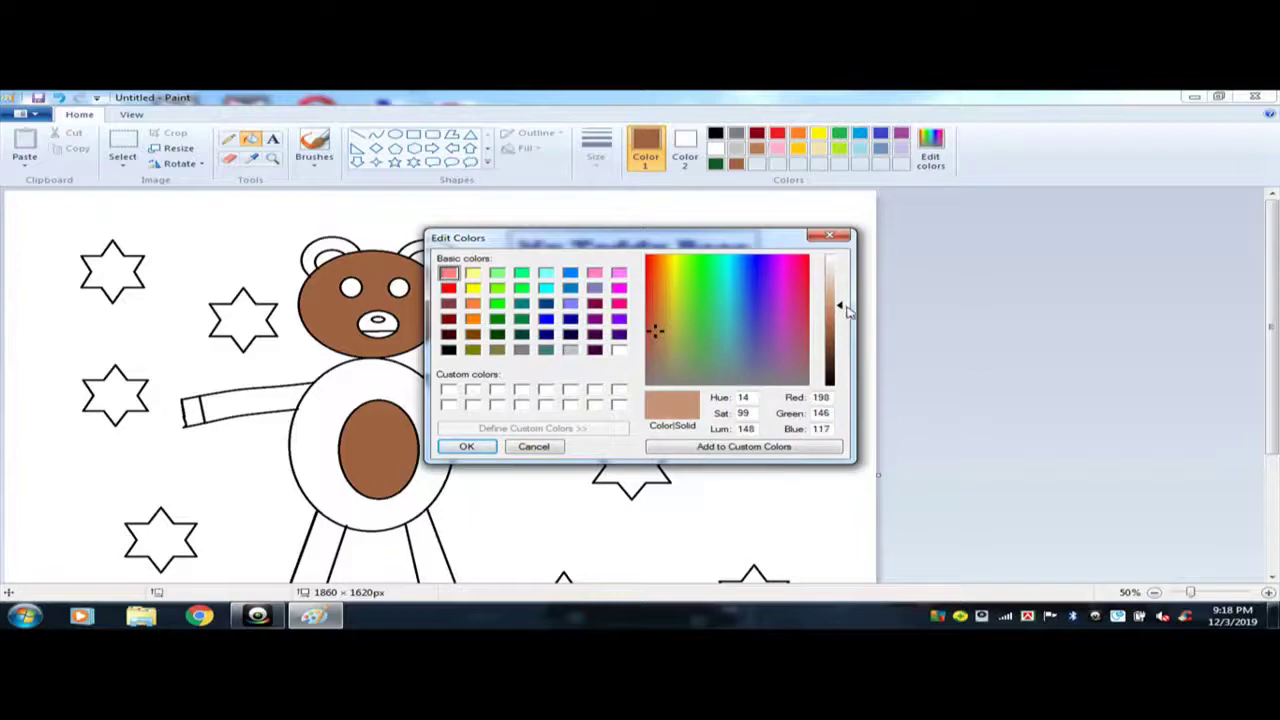
{"action": "left_click", "coordinate": [466, 446]}
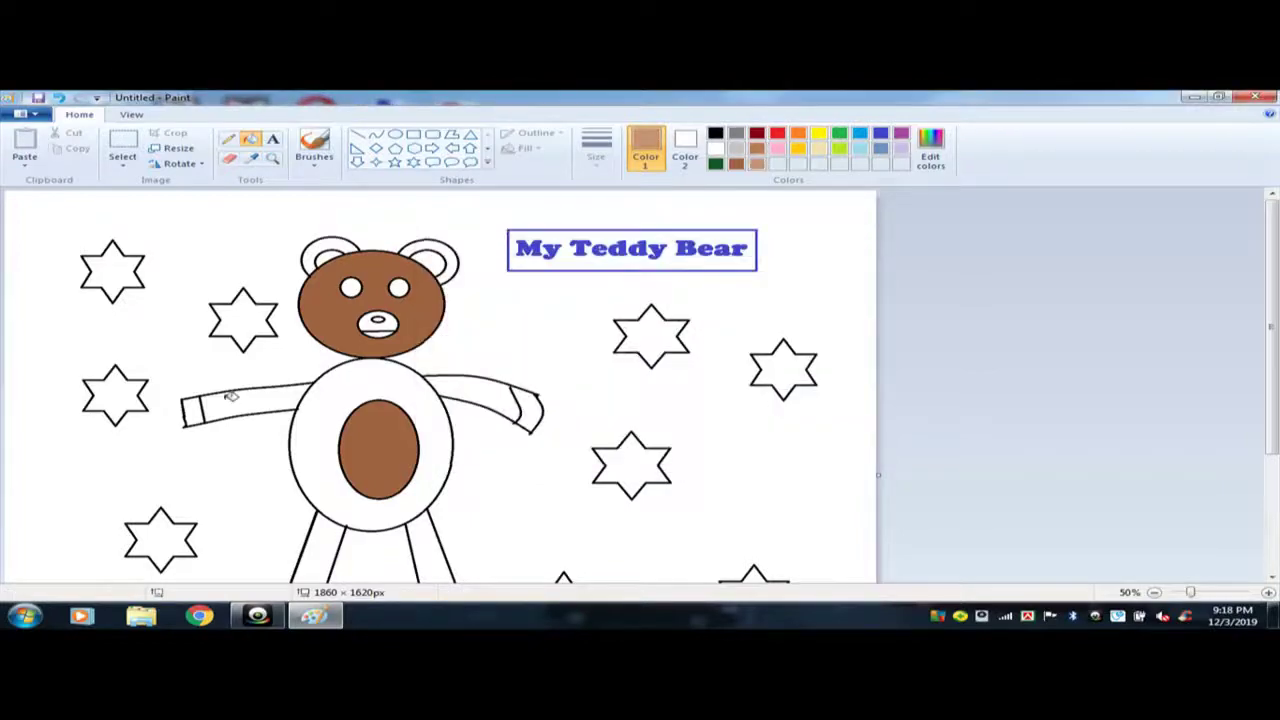
{"action": "left_click", "coordinate": [340, 387]}
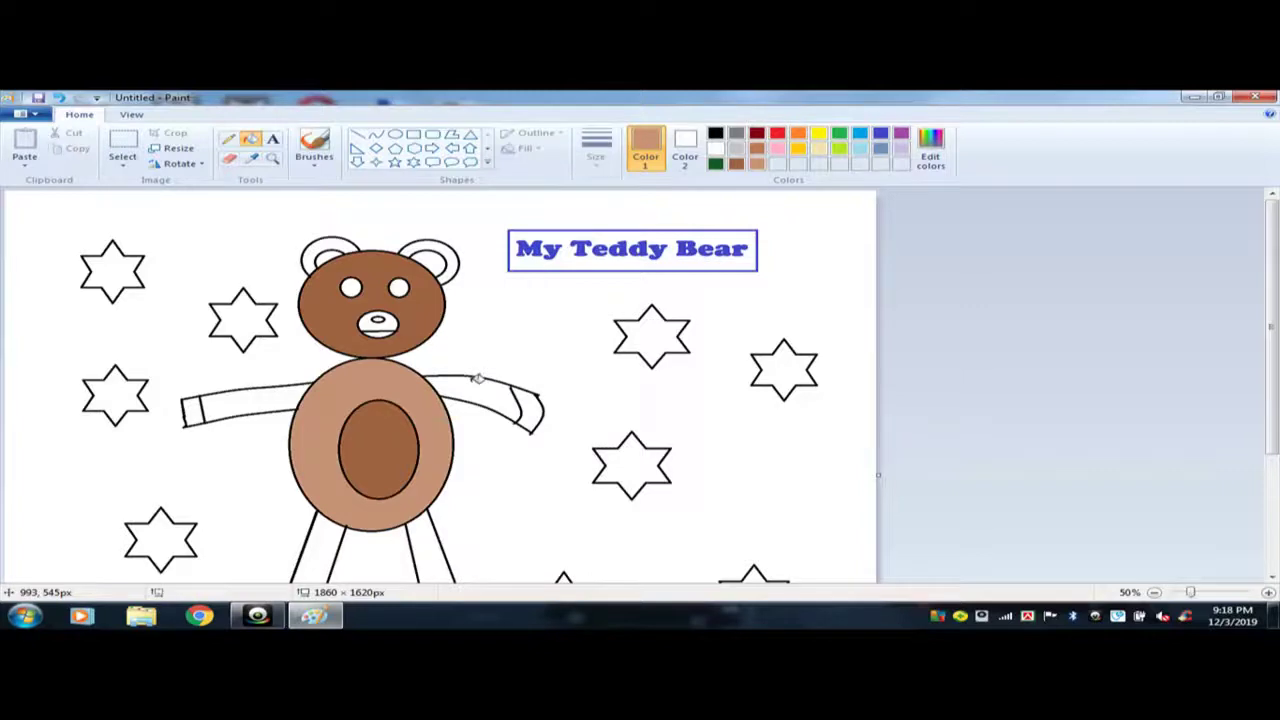
Fill both of the bear's arms and both legs with the same light brown, leaving out the hands.
{"action": "left_click", "coordinate": [485, 385]}
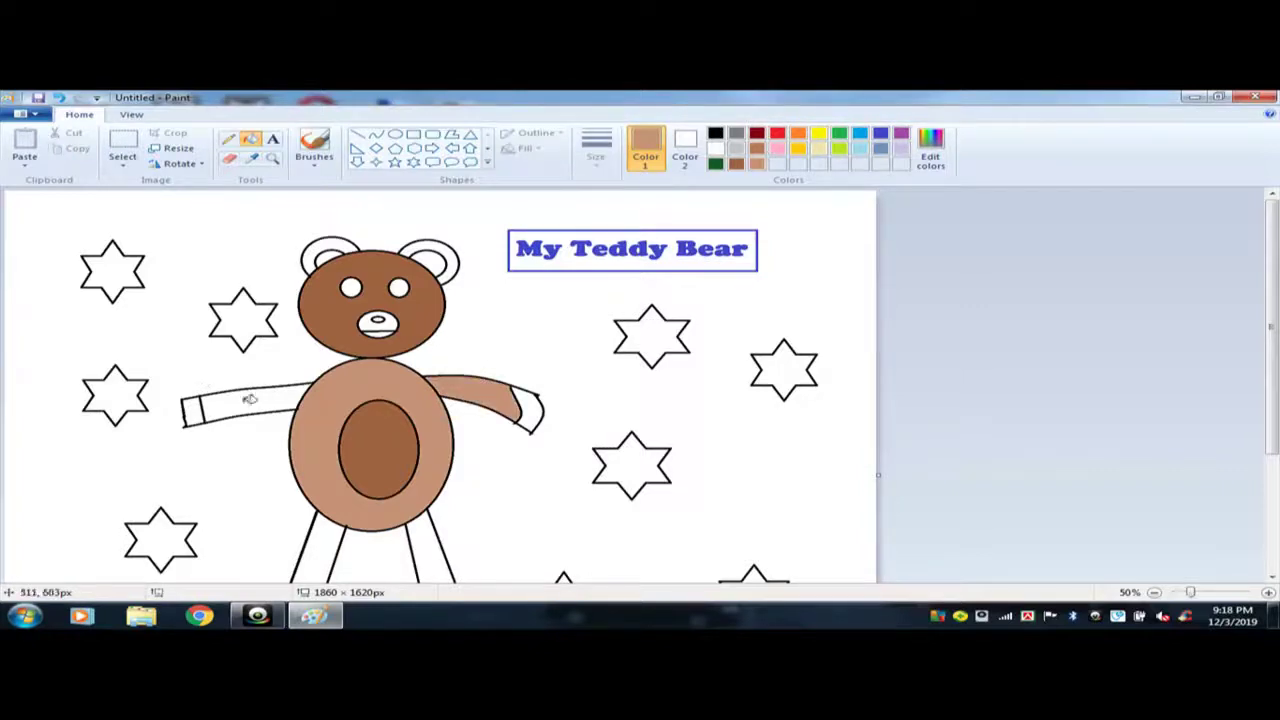
{"action": "left_click", "coordinate": [249, 398]}
{"action": "scroll", "coordinate": [520, 340], "scroll_direction": "down", "scroll_amount": 3}
{"action": "left_click", "coordinate": [430, 381]}
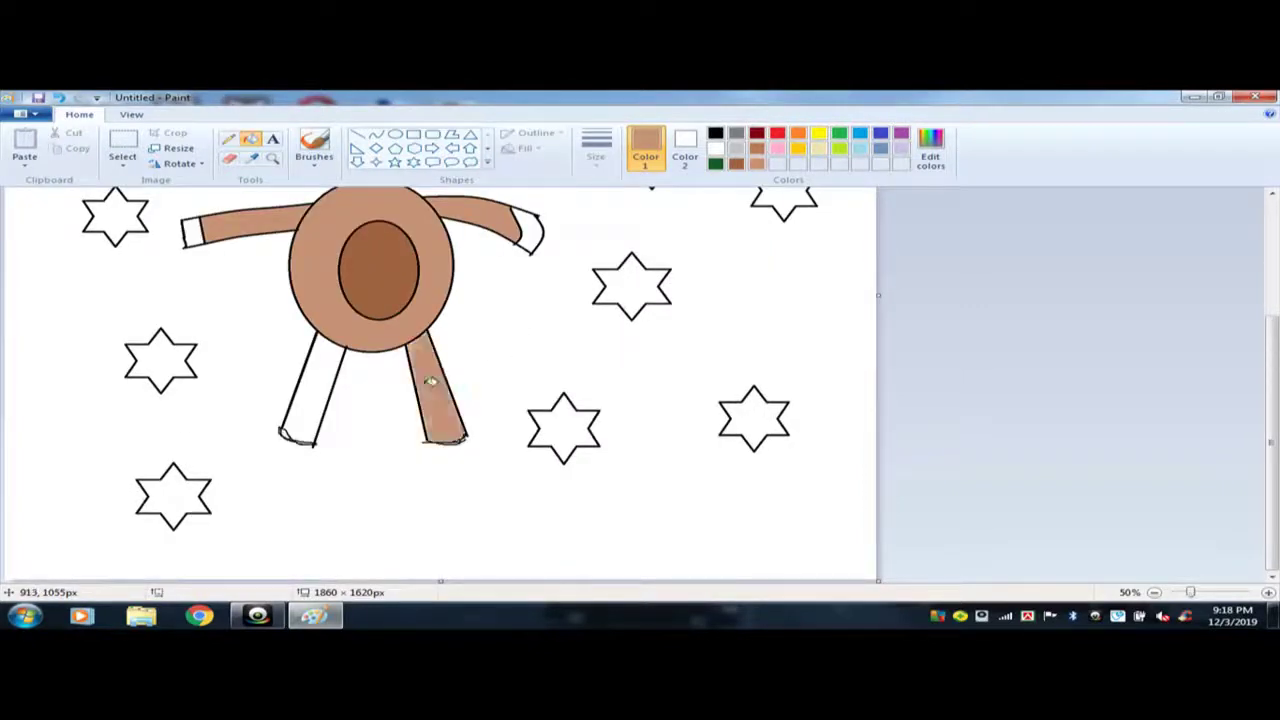
{"action": "left_click", "coordinate": [313, 379]}
Fill the inner ears and the muzzle around the nose with dark grey, and the mouth area below with light grey.
{"action": "scroll", "coordinate": [548, 322], "scroll_direction": "up", "scroll_amount": 3}
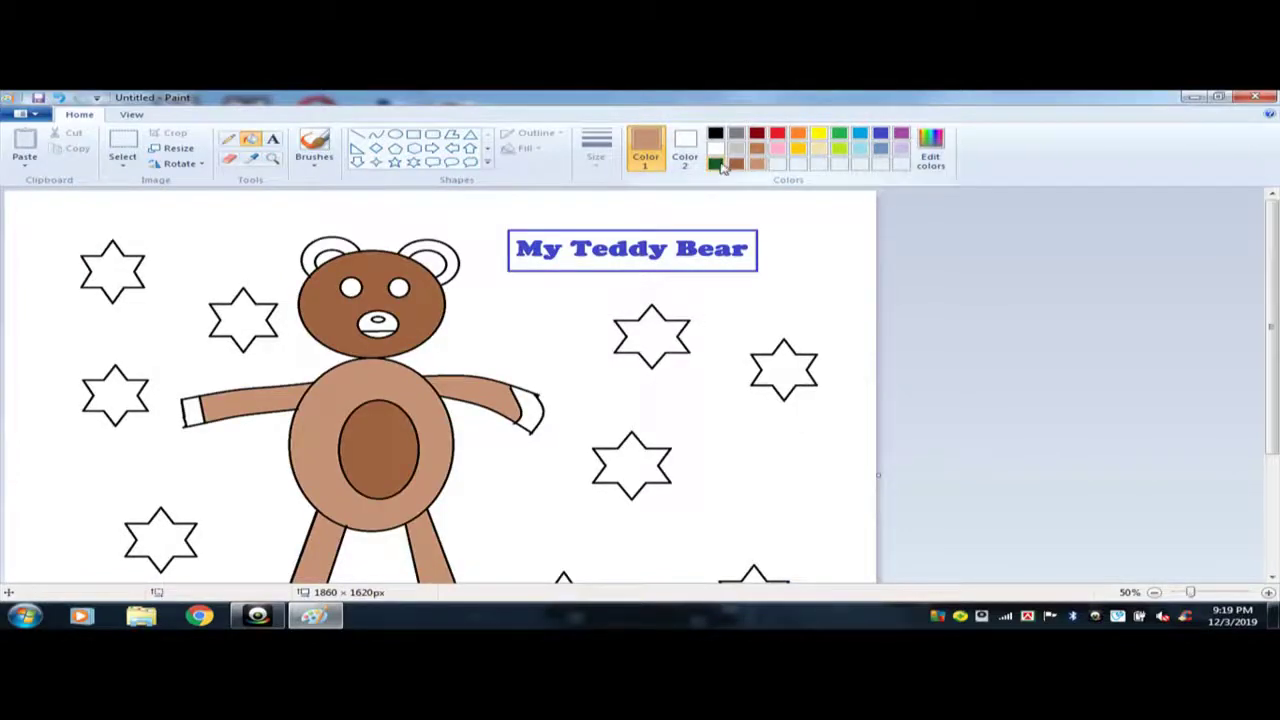
{"action": "left_click", "coordinate": [737, 134]}
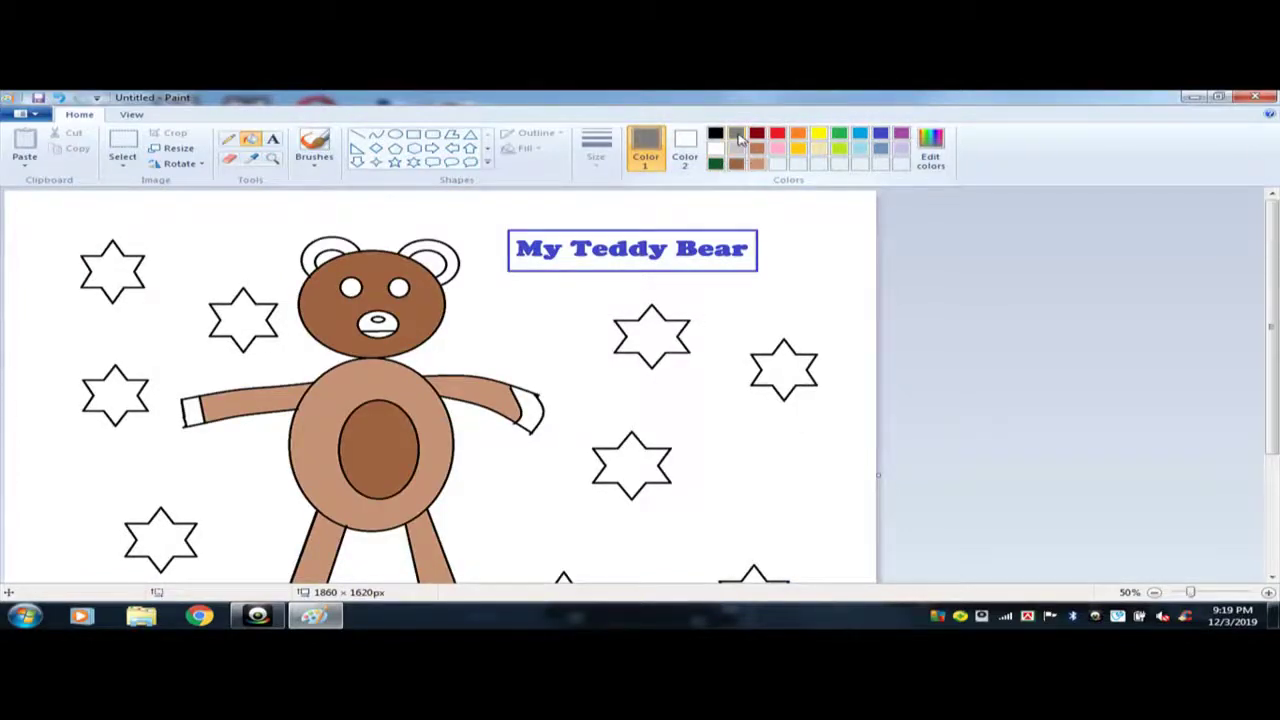
{"action": "left_click", "coordinate": [428, 262]}
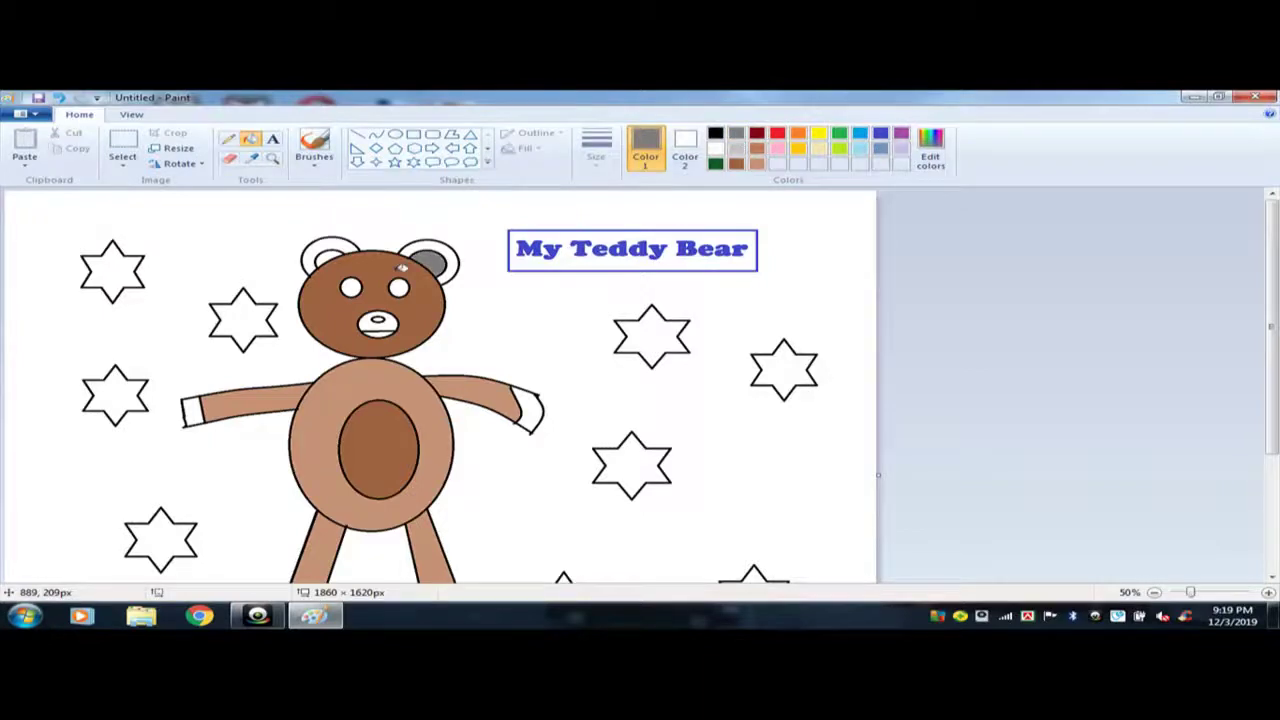
{"action": "left_click", "coordinate": [330, 254]}
{"action": "left_click", "coordinate": [379, 321]}
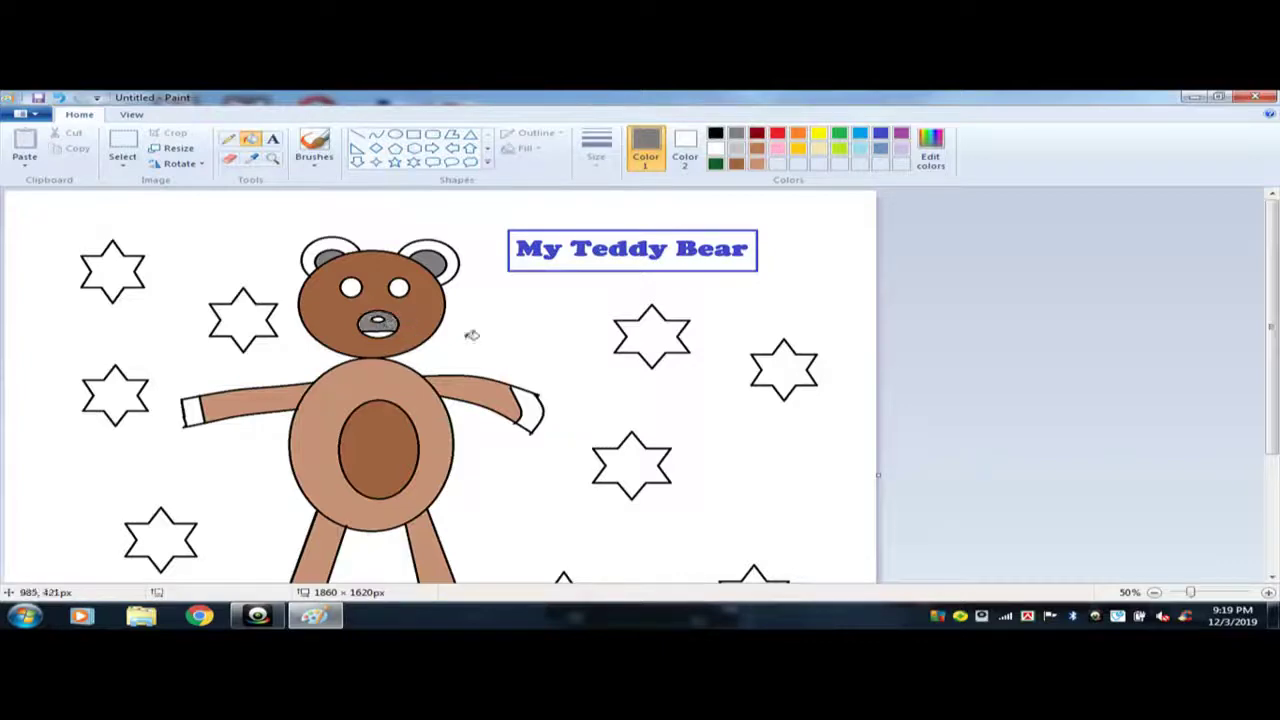
{"action": "left_click", "coordinate": [737, 150]}
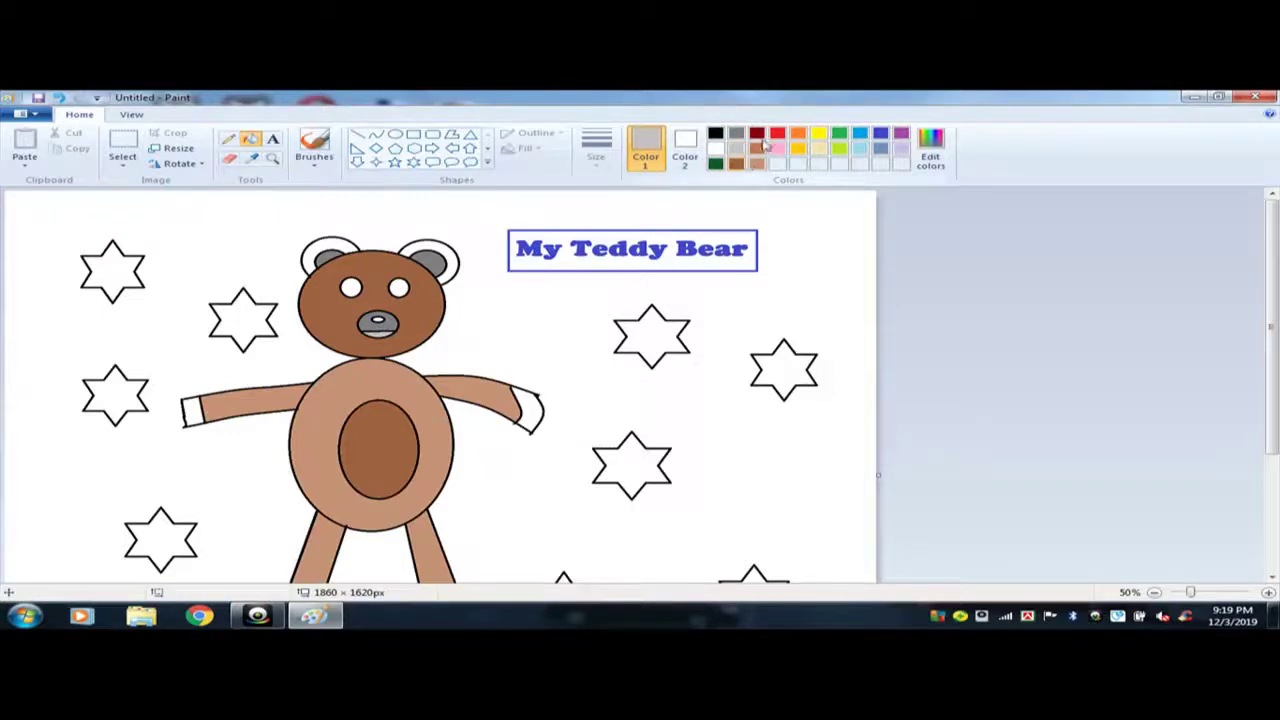
Fill the outer rings of both ears with dark red.
{"action": "left_click", "coordinate": [757, 134]}
{"action": "left_click", "coordinate": [454, 258]}
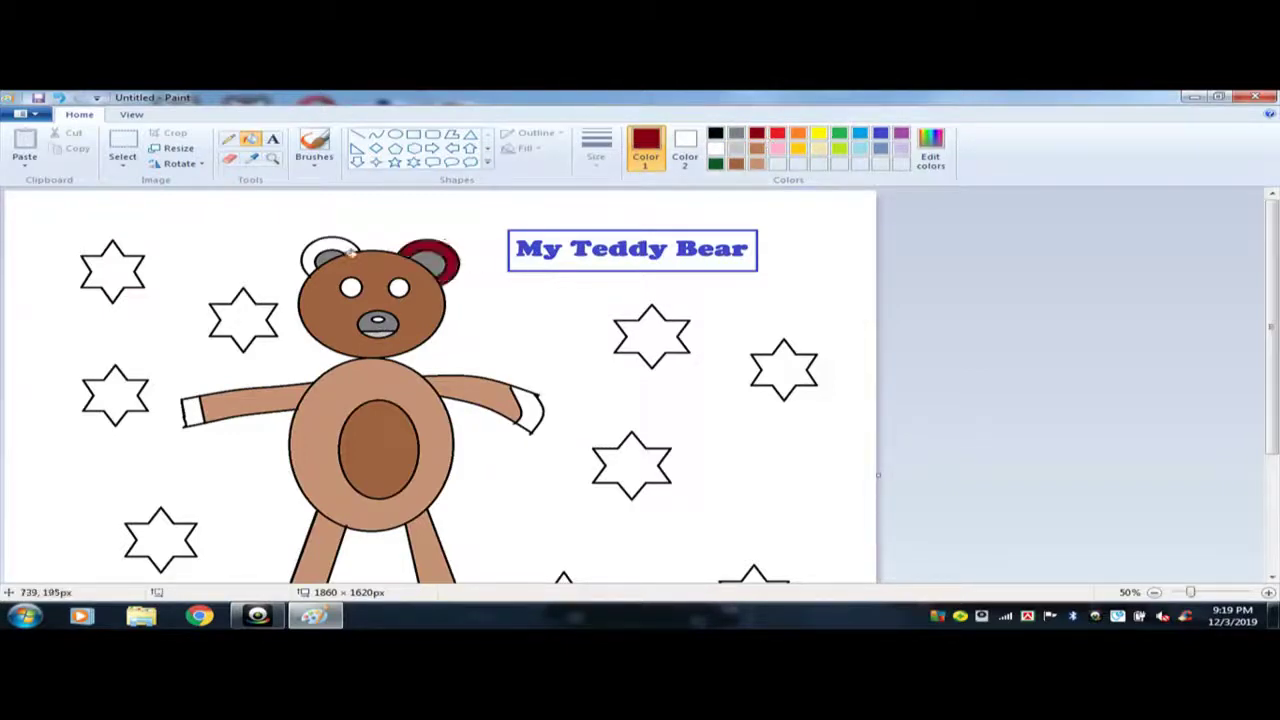
{"action": "left_click", "coordinate": [326, 243]}
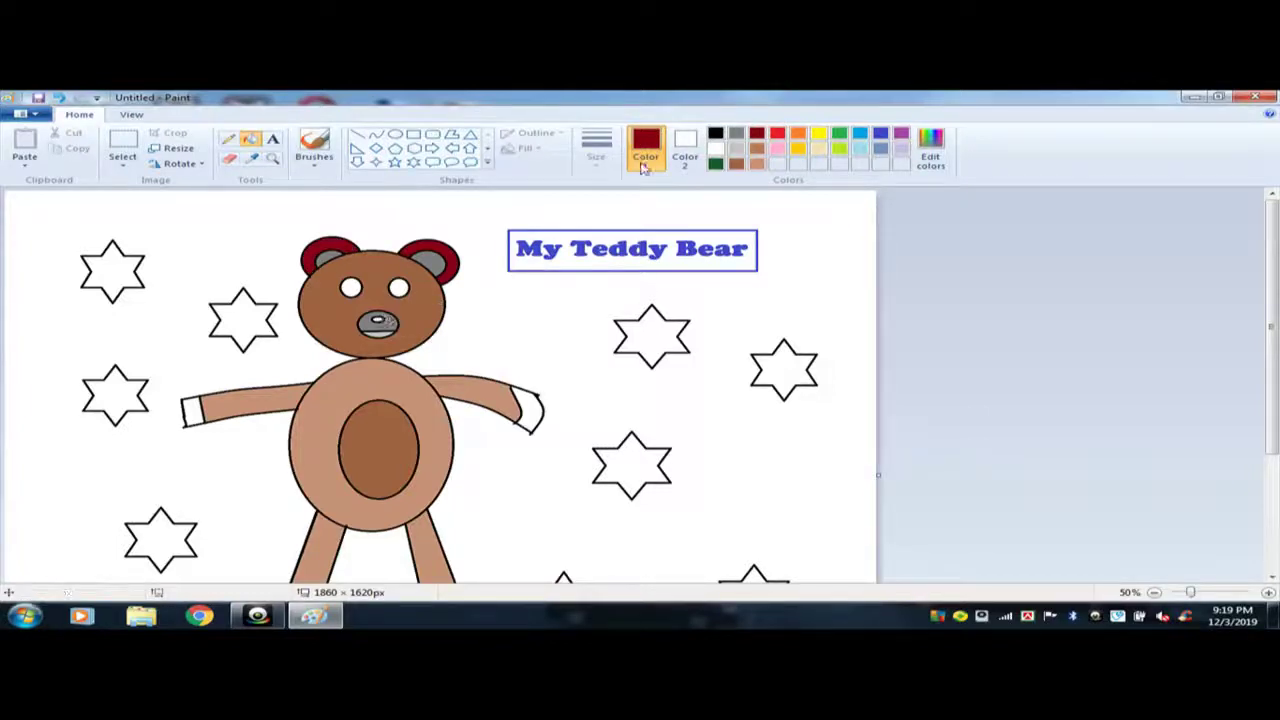
Fill both eyes, the nose and both hands of the bear with black.
{"action": "left_click", "coordinate": [715, 133]}
{"action": "left_click", "coordinate": [401, 287]}
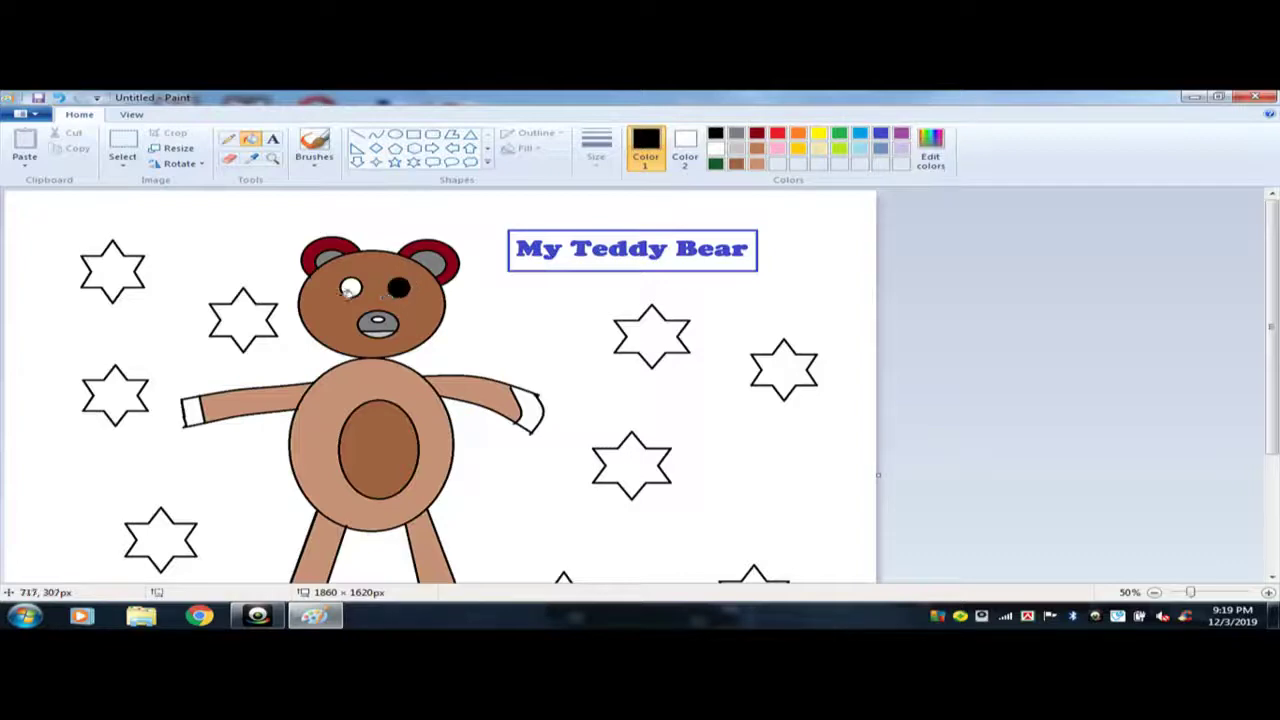
{"action": "left_click", "coordinate": [352, 288]}
{"action": "left_click", "coordinate": [380, 317]}
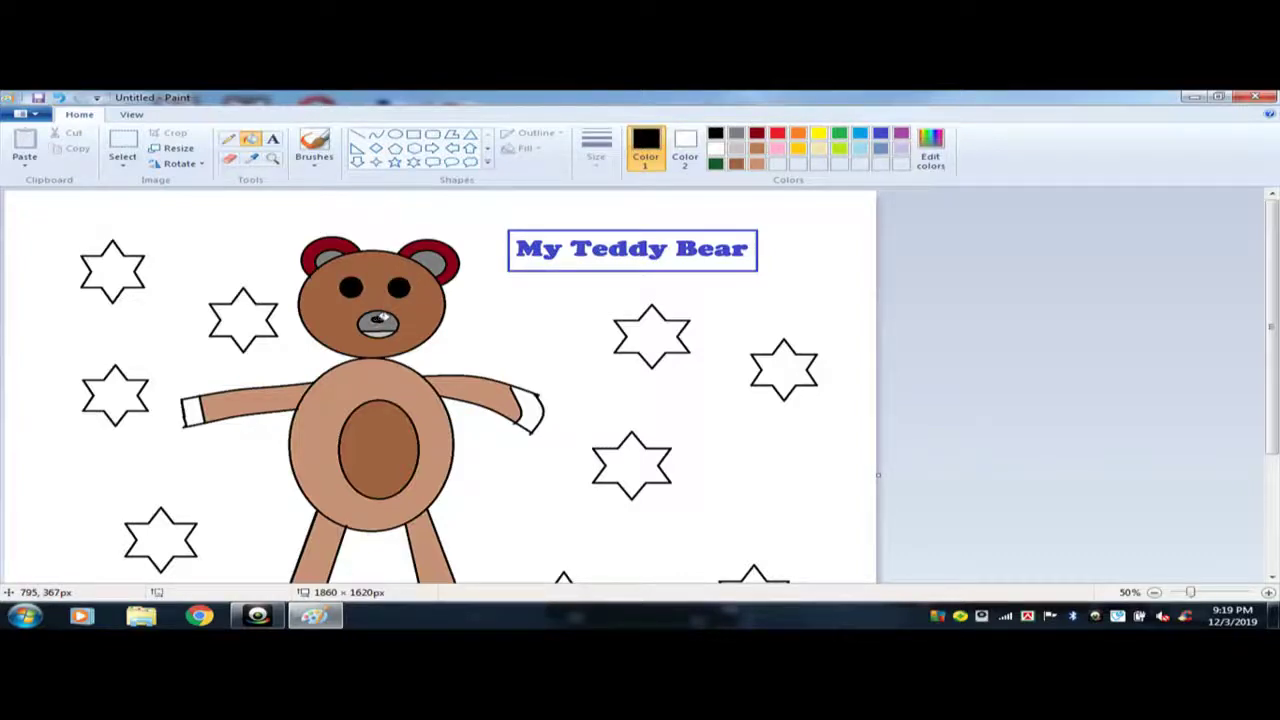
{"action": "left_click", "coordinate": [527, 408]}
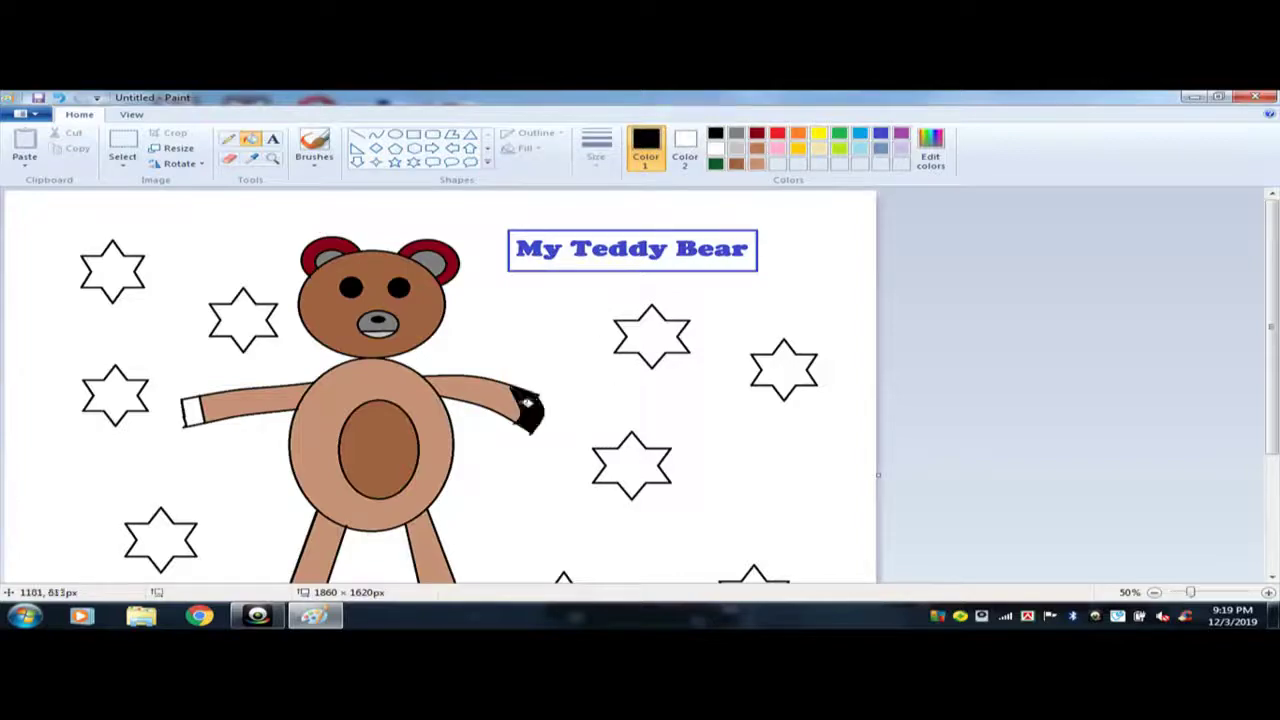
{"action": "left_click", "coordinate": [195, 412]}
Try a red fill on the background around the bear and stars, and replace it with orange.
{"action": "scroll", "coordinate": [585, 297], "scroll_direction": "down", "scroll_amount": 4}
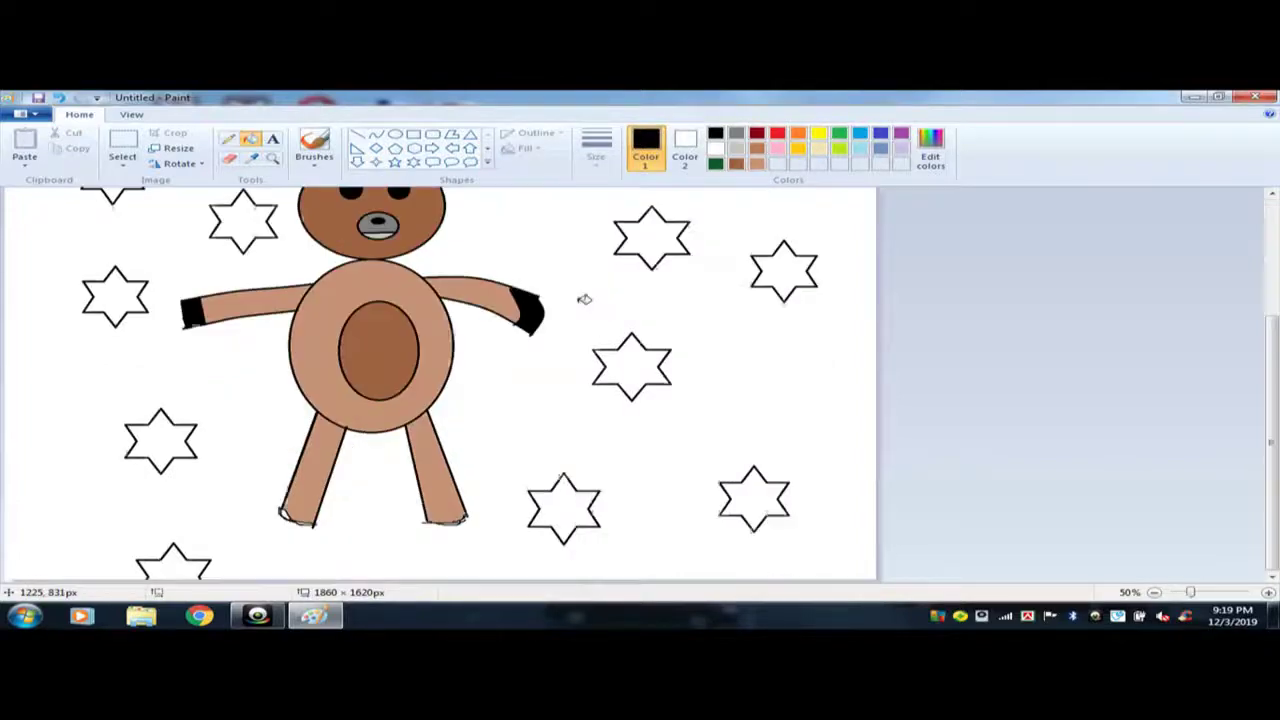
{"action": "scroll", "coordinate": [588, 297], "scroll_direction": "up", "scroll_amount": 4}
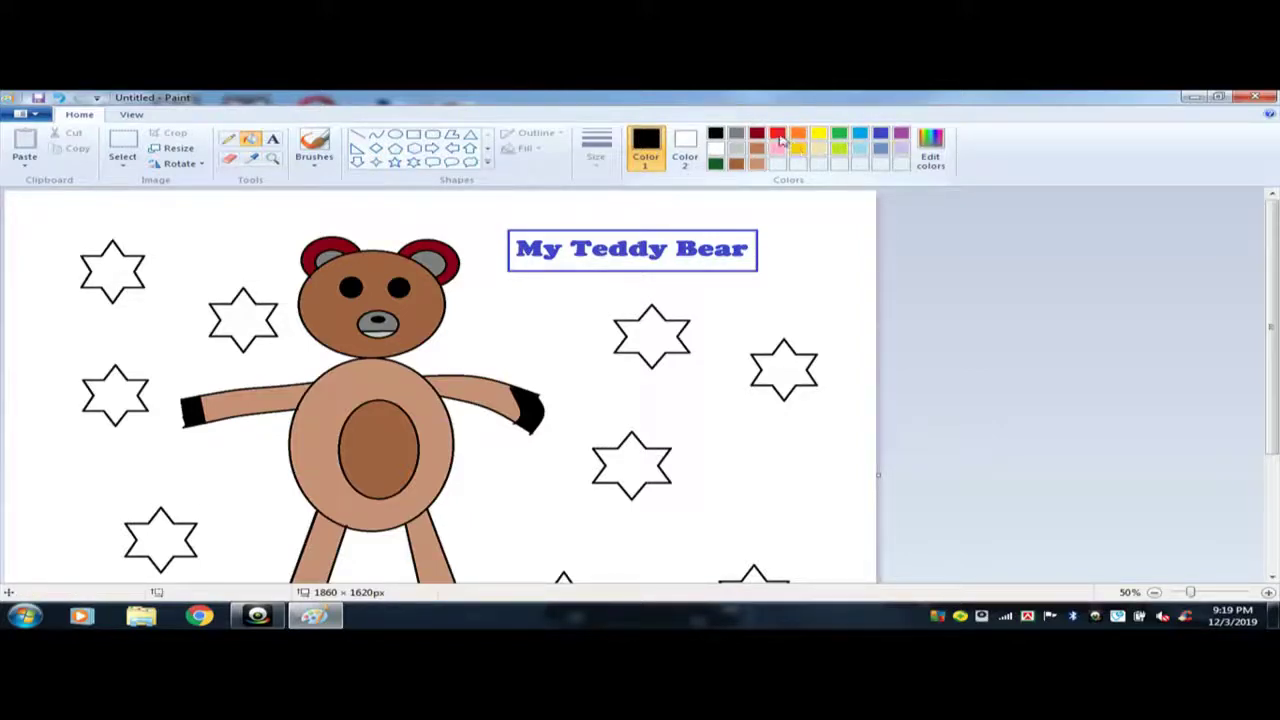
{"action": "left_click", "coordinate": [778, 134]}
{"action": "left_click", "coordinate": [425, 215]}
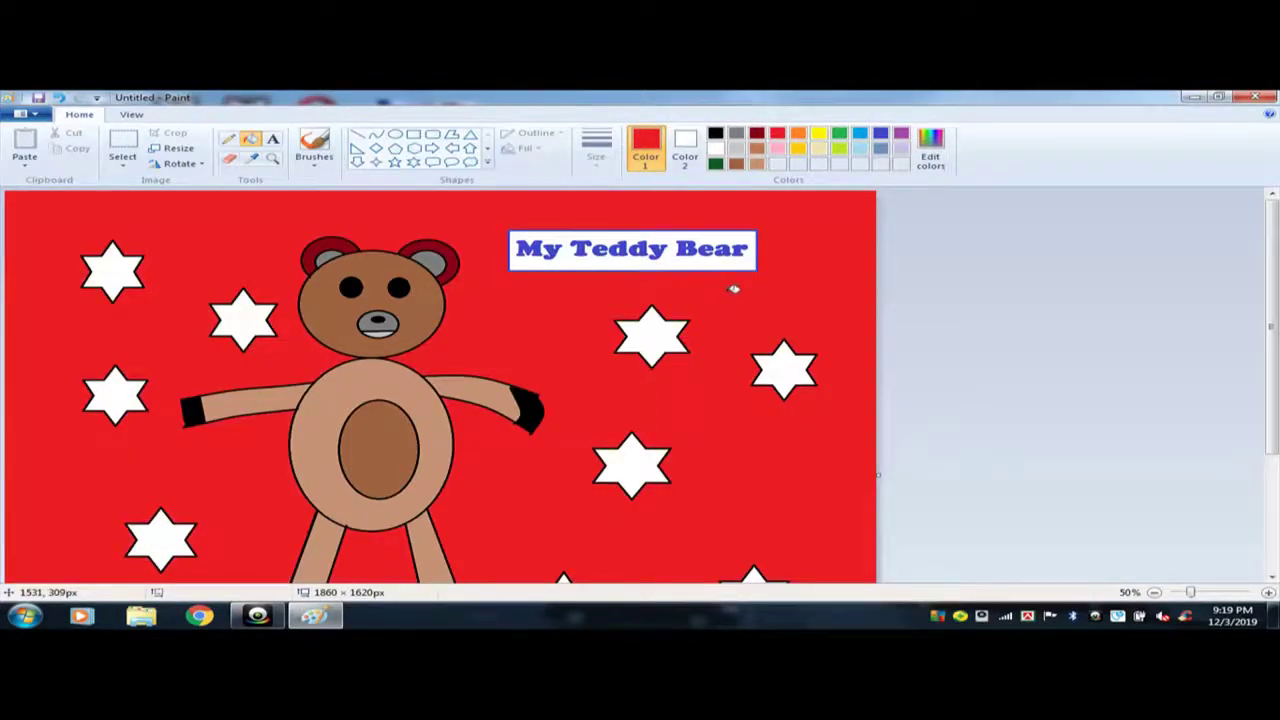
{"action": "left_click", "coordinate": [798, 134]}
{"action": "left_click", "coordinate": [392, 226]}
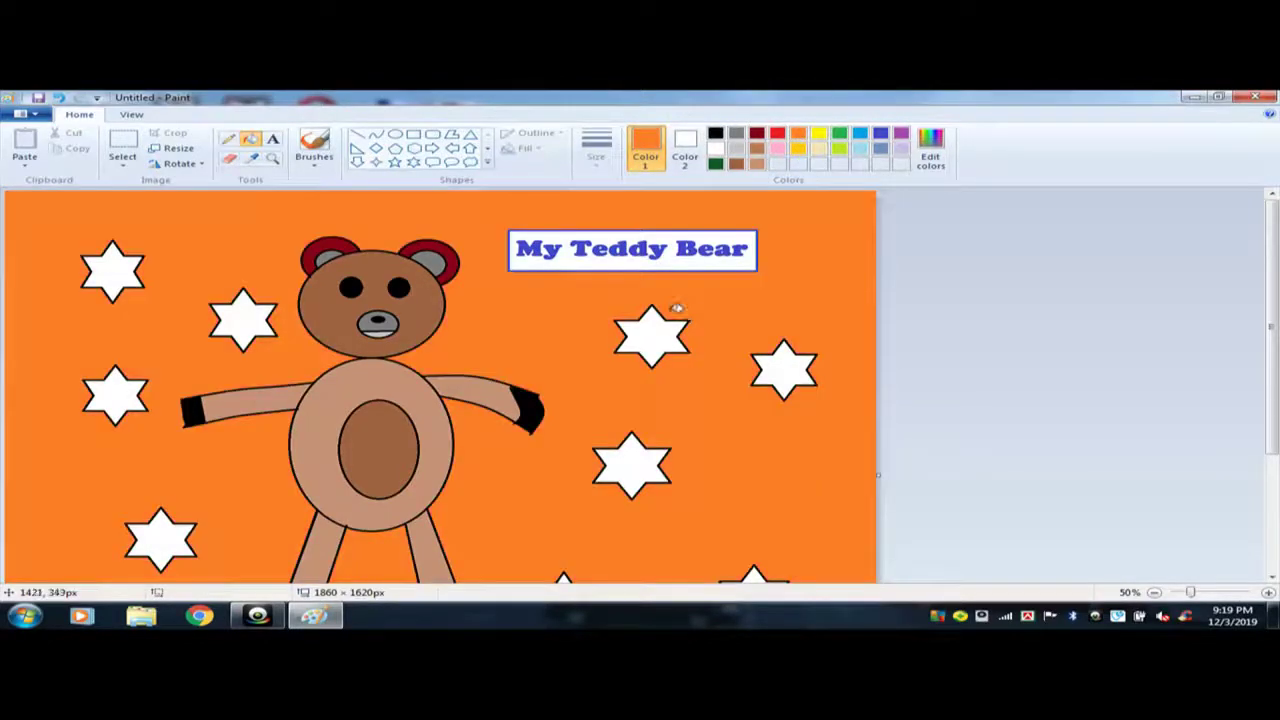
Fill three stars to the right of the bear: the upper one turquoise, the one near the edge indigo and the middle one purple.
{"action": "scroll", "coordinate": [677, 309], "scroll_direction": "down", "scroll_amount": 2}
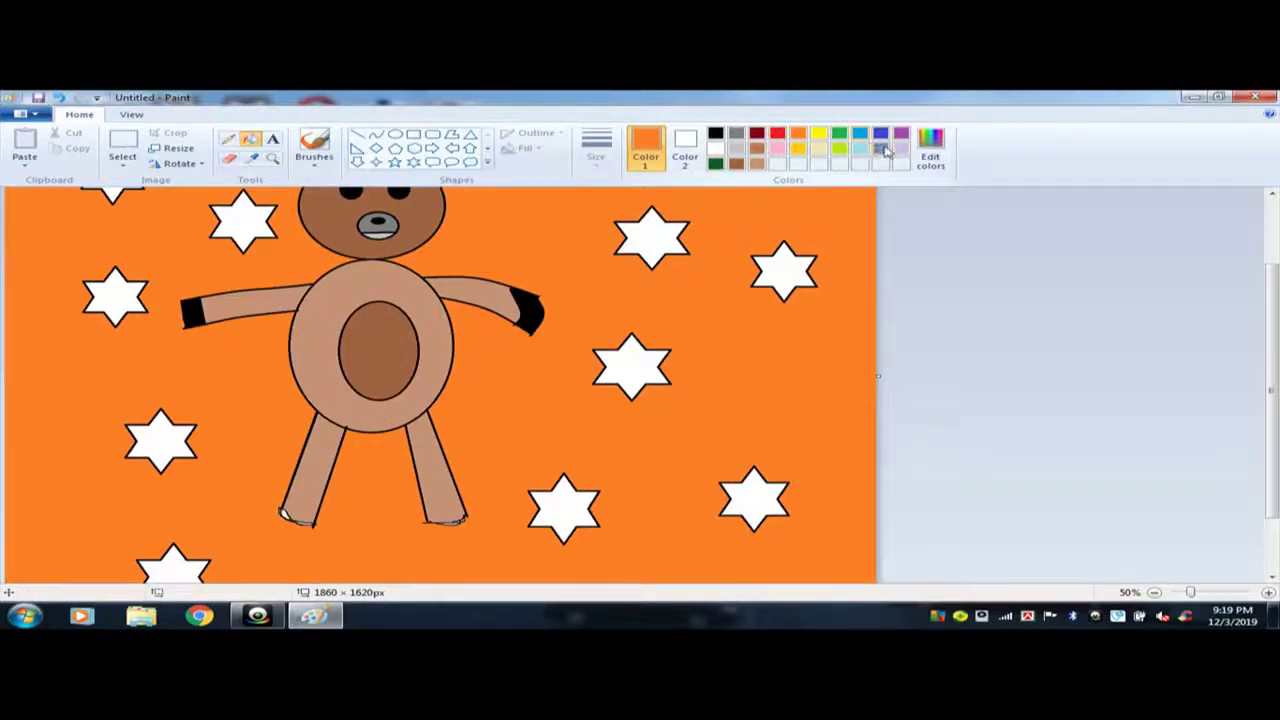
{"action": "left_click", "coordinate": [860, 136]}
{"action": "left_click", "coordinate": [654, 236]}
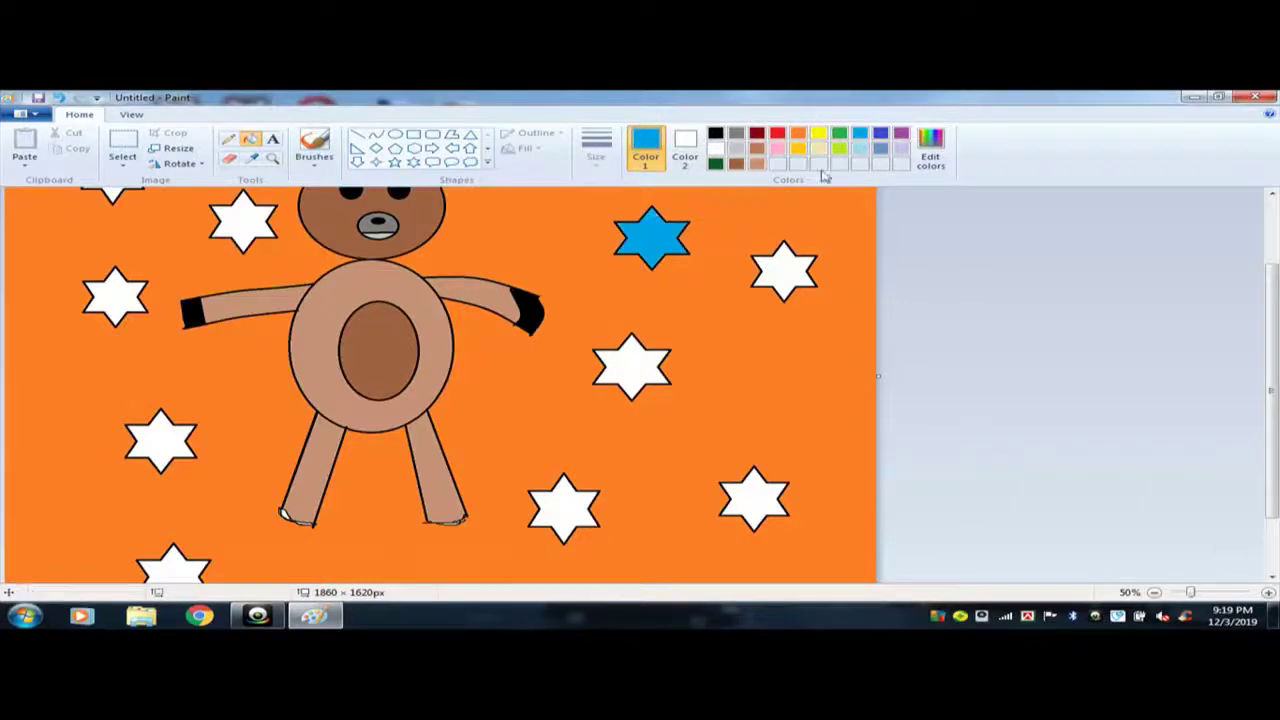
{"action": "left_click", "coordinate": [881, 136]}
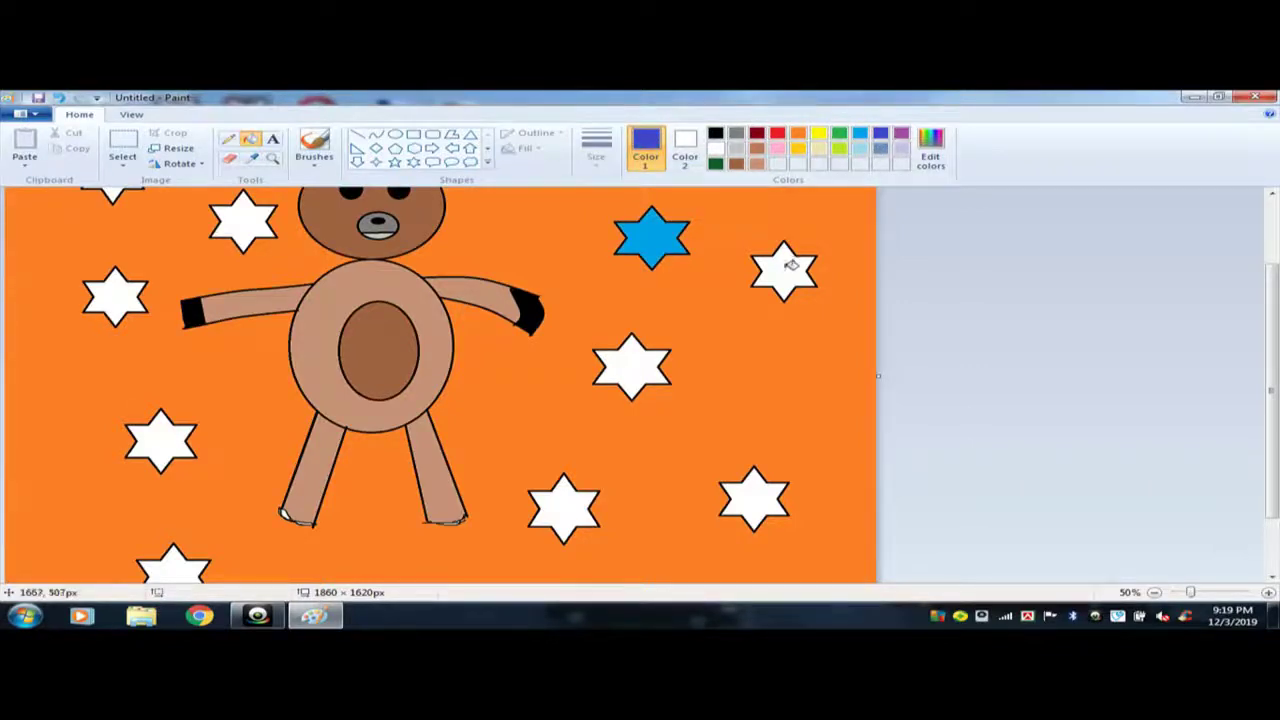
{"action": "left_click", "coordinate": [783, 266]}
{"action": "left_click", "coordinate": [901, 134]}
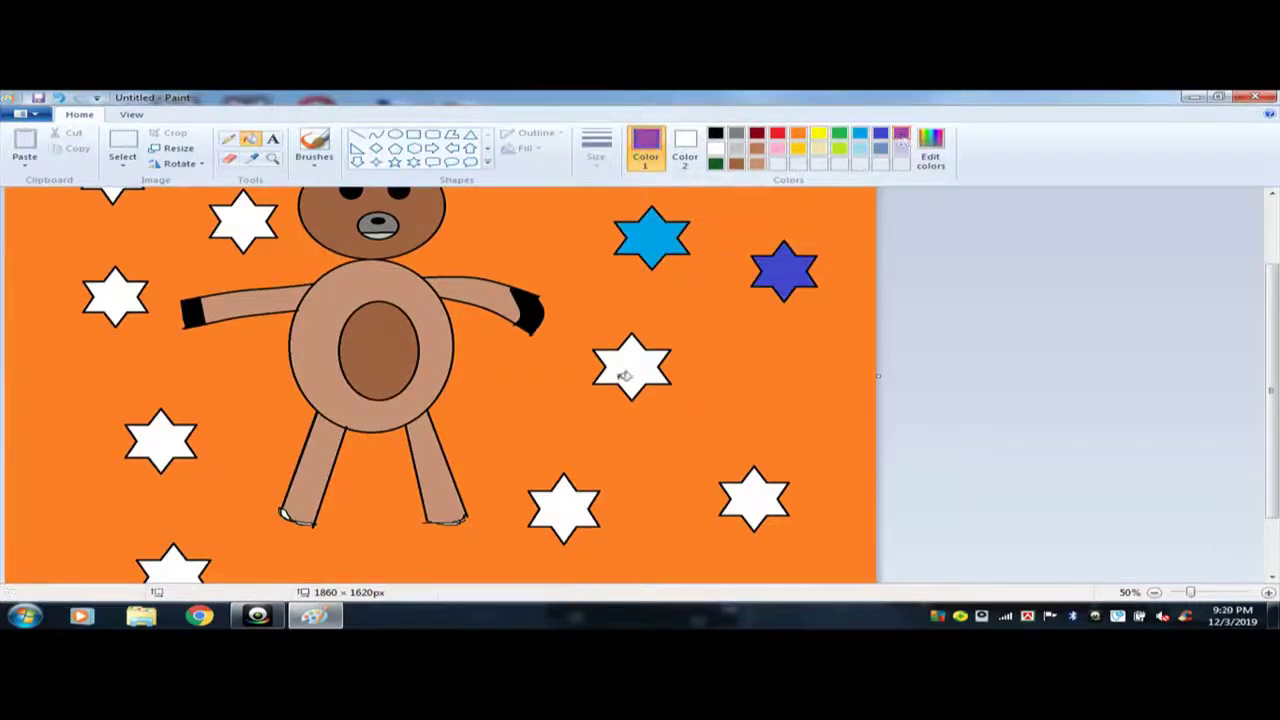
{"action": "left_click", "coordinate": [602, 372]}
Fill the star in the lower right of the canvas with gold and the one beside the bear's legs with red.
{"action": "left_click", "coordinate": [818, 148]}
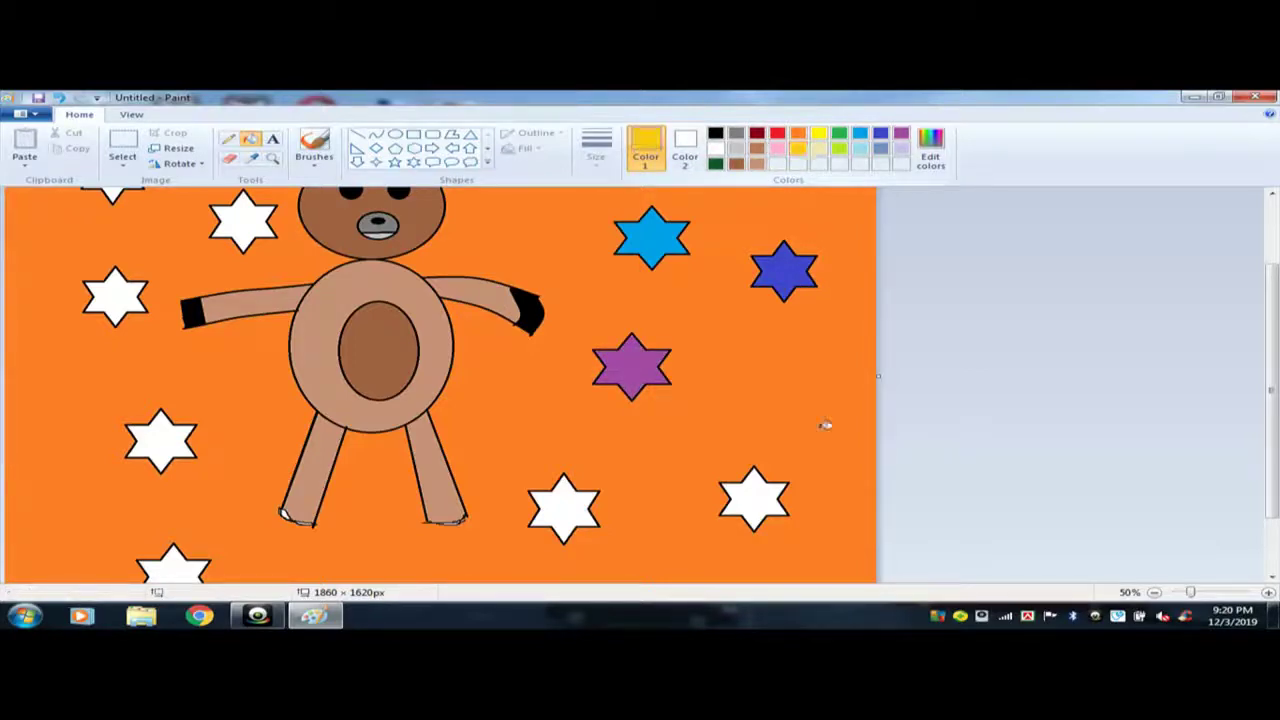
{"action": "left_click", "coordinate": [780, 492]}
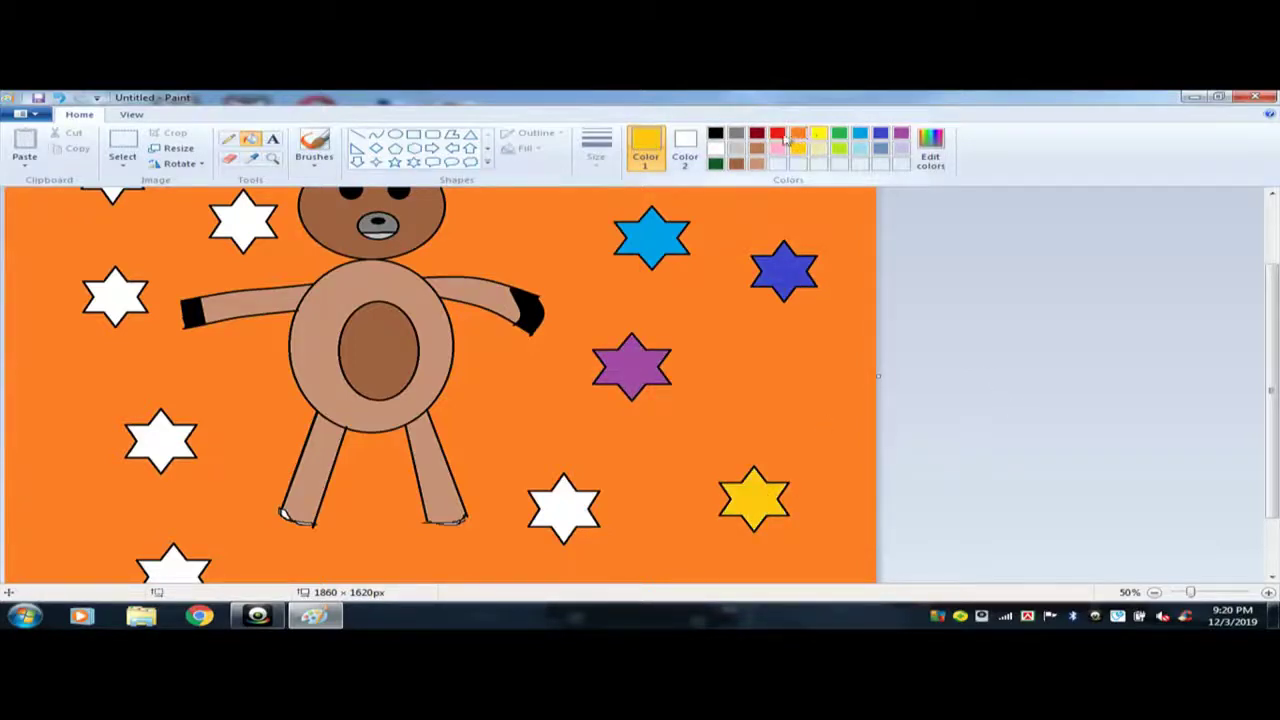
{"action": "left_click", "coordinate": [777, 133]}
{"action": "left_click", "coordinate": [575, 497]}
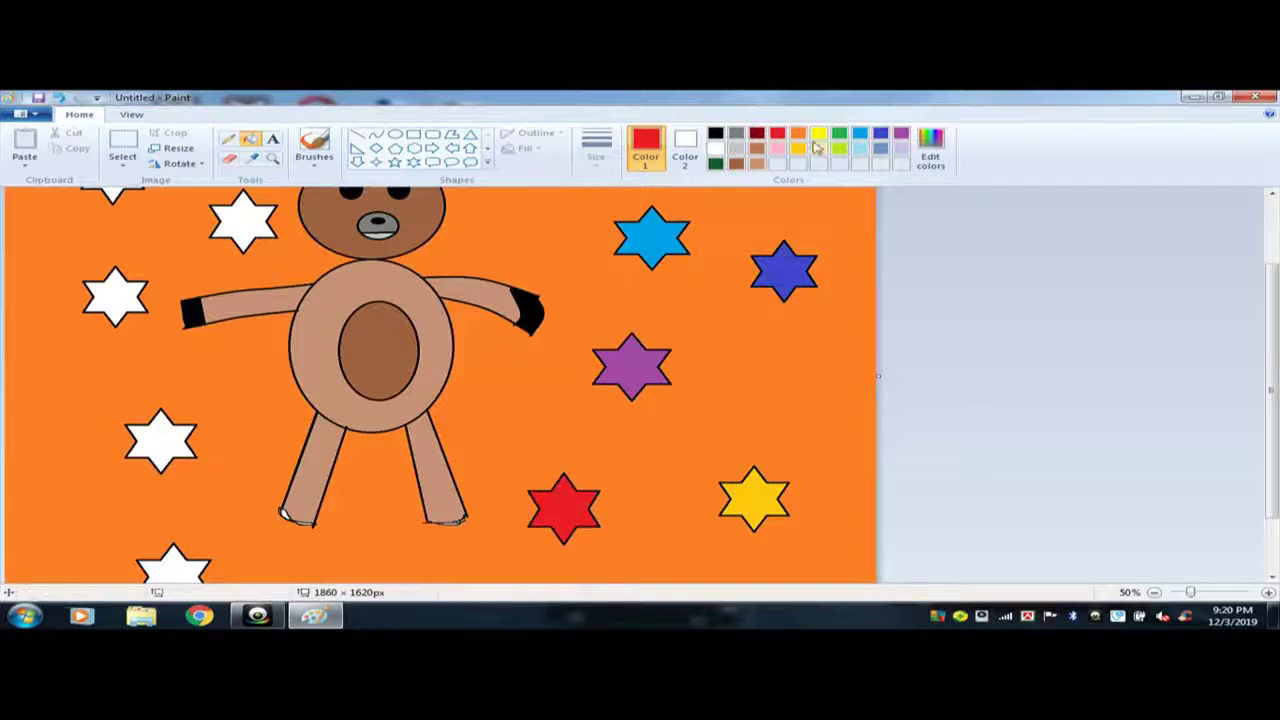
Fill the star beside the bear's head with lime and the star in the upper left corner with dark green.
{"action": "left_click", "coordinate": [839, 148]}
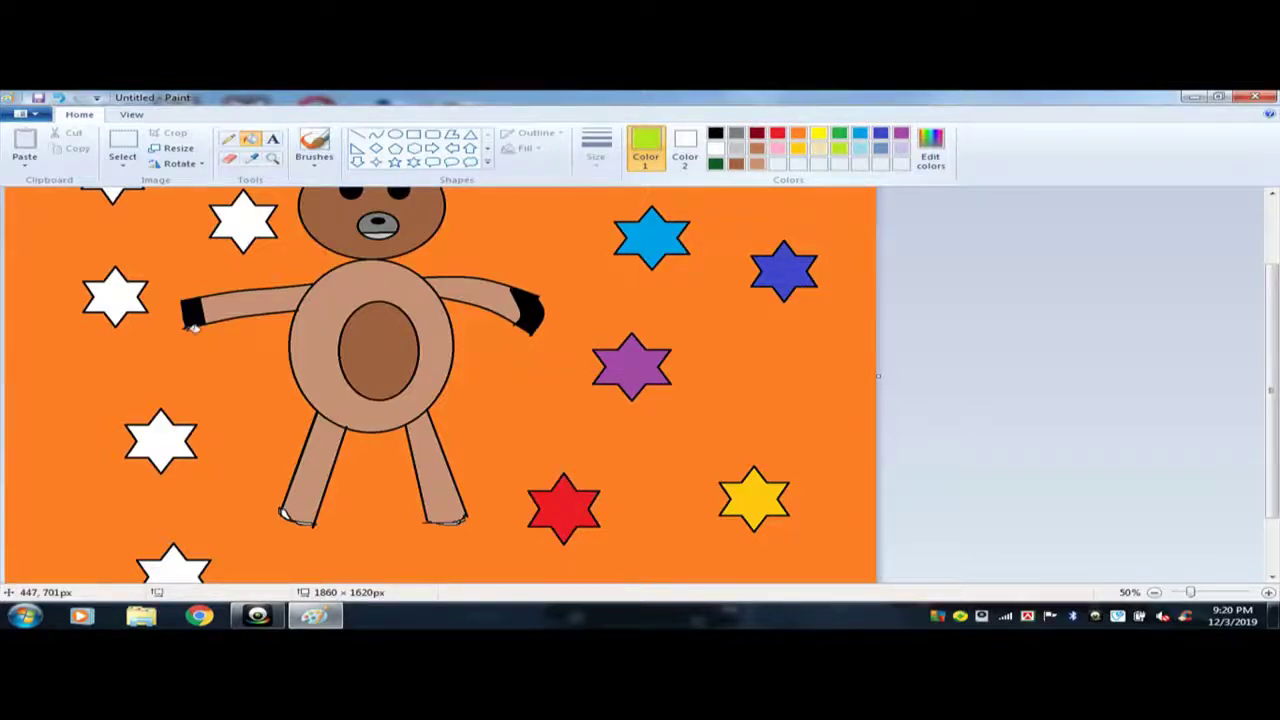
{"action": "left_click", "coordinate": [245, 222]}
{"action": "scroll", "coordinate": [598, 357], "scroll_direction": "up", "scroll_amount": 2}
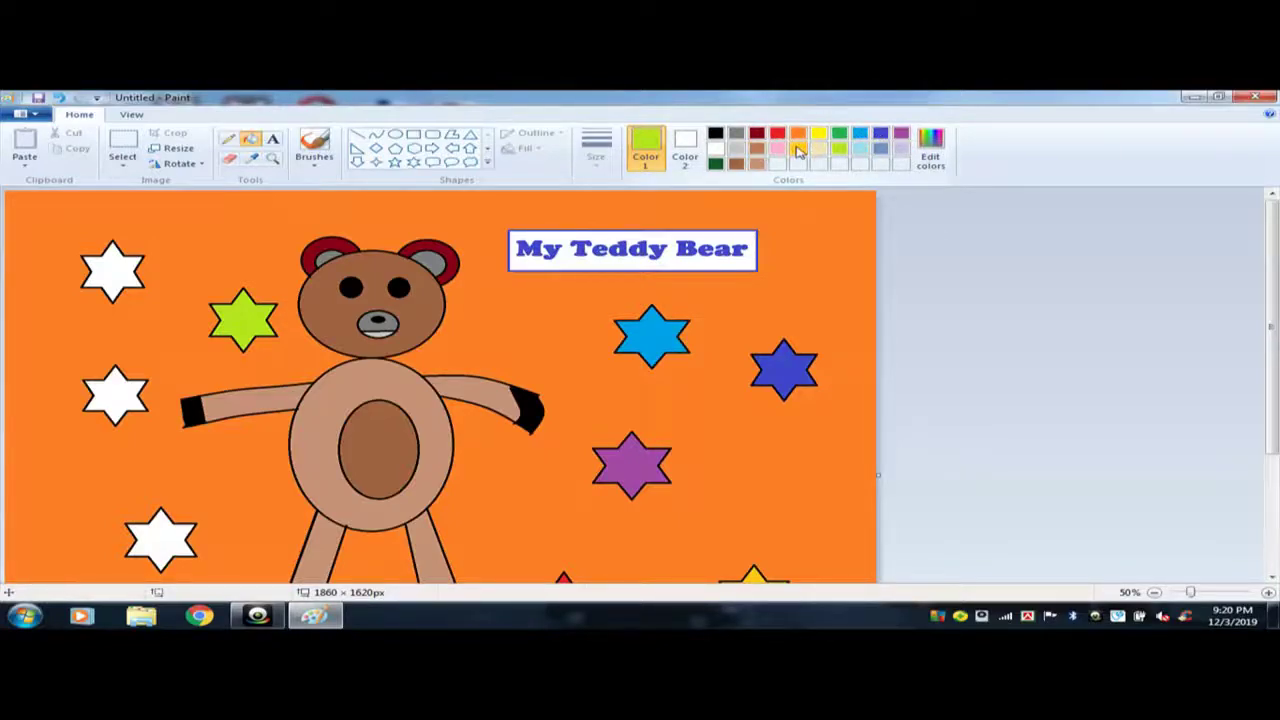
{"action": "scroll", "coordinate": [734, 329], "scroll_direction": "down", "scroll_amount": 2}
{"action": "scroll", "coordinate": [737, 329], "scroll_direction": "up", "scroll_amount": 2}
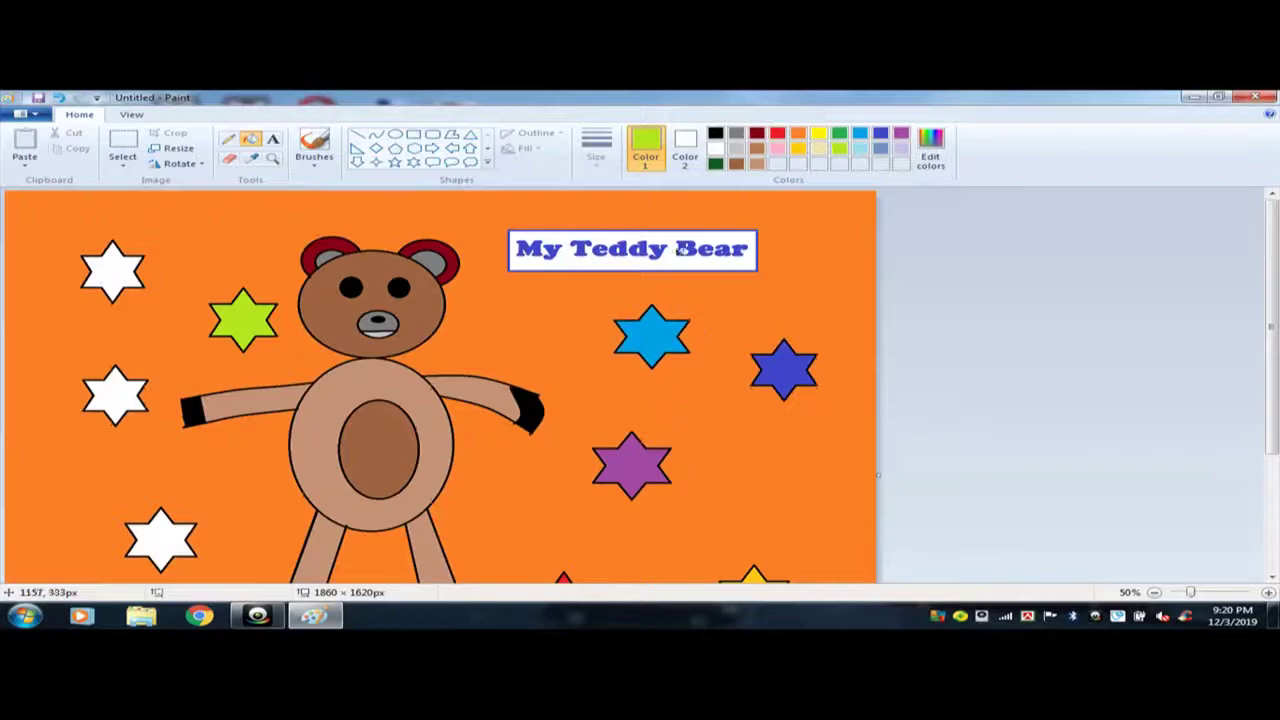
{"action": "left_click", "coordinate": [716, 162]}
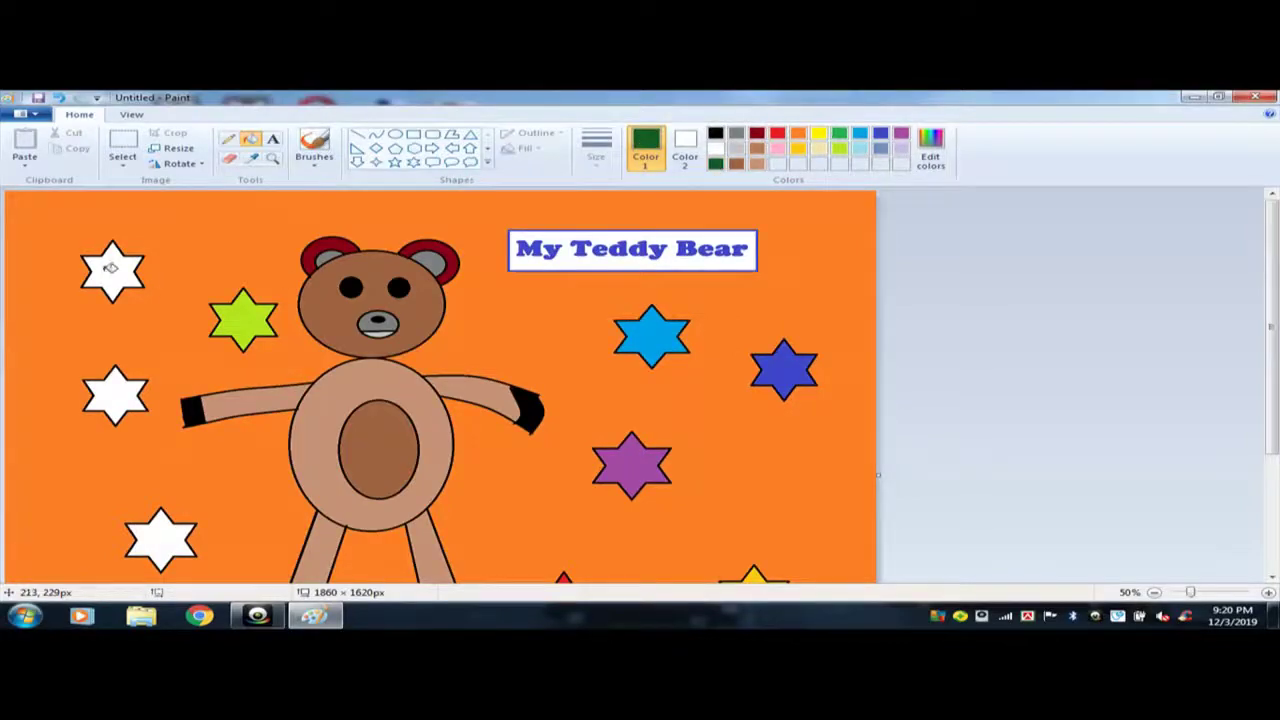
{"action": "left_click", "coordinate": [110, 268]}
{"action": "scroll", "coordinate": [571, 289], "scroll_direction": "down", "scroll_amount": 3}
{"action": "scroll", "coordinate": [571, 291], "scroll_direction": "up", "scroll_amount": 3}
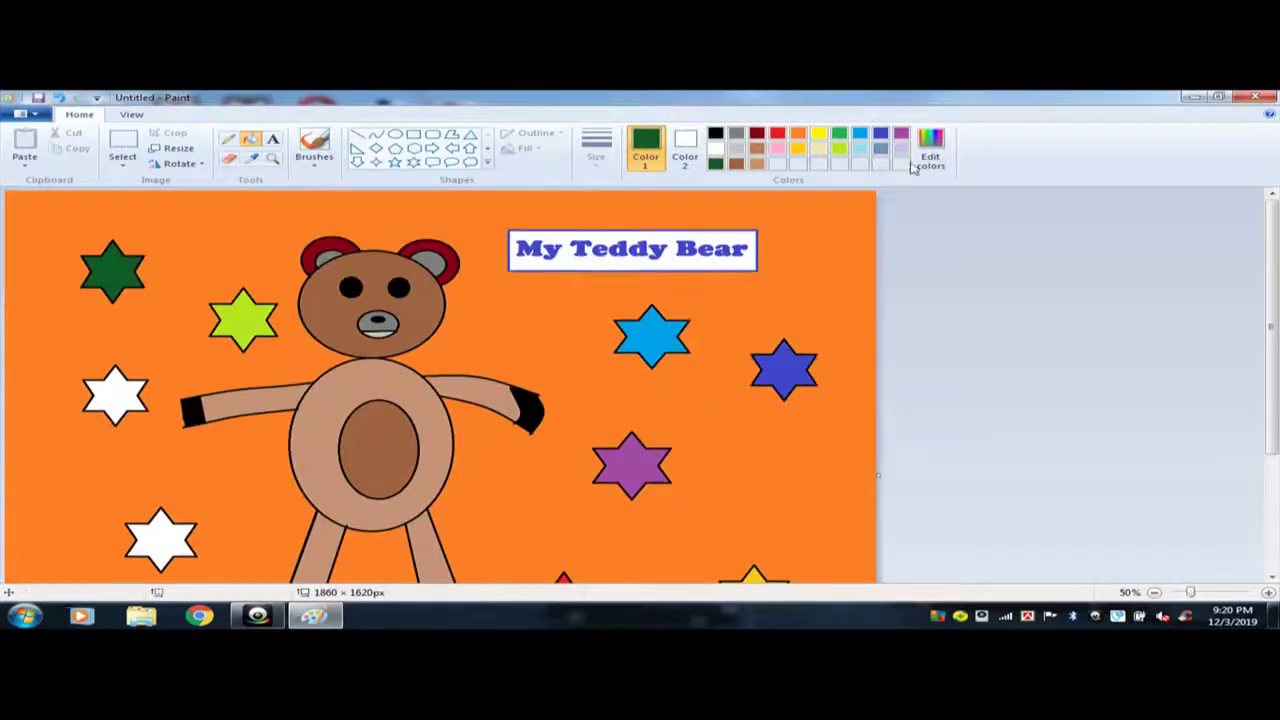
Define a custom brown from basic orange darkened to RGB 176, 88, 0 and fill the star beyond the bear's left-hand arm with it.
{"action": "left_click", "coordinate": [929, 152]}
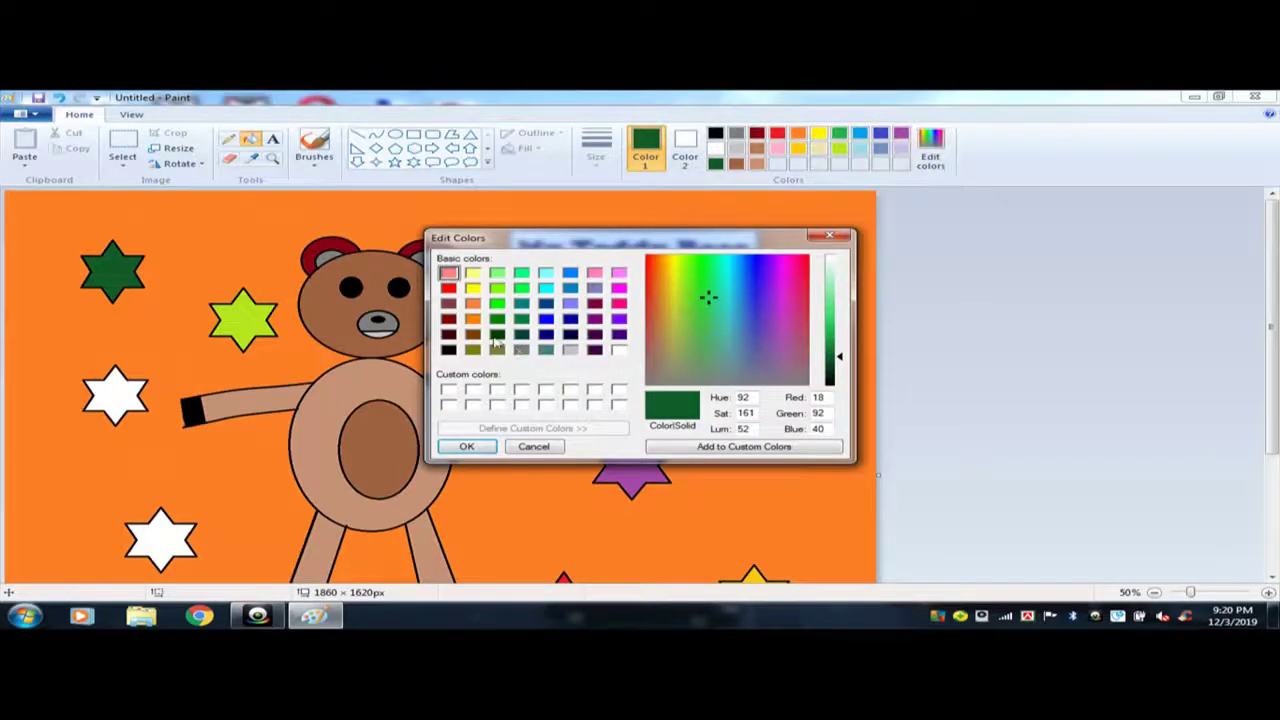
{"action": "left_click", "coordinate": [472, 319]}
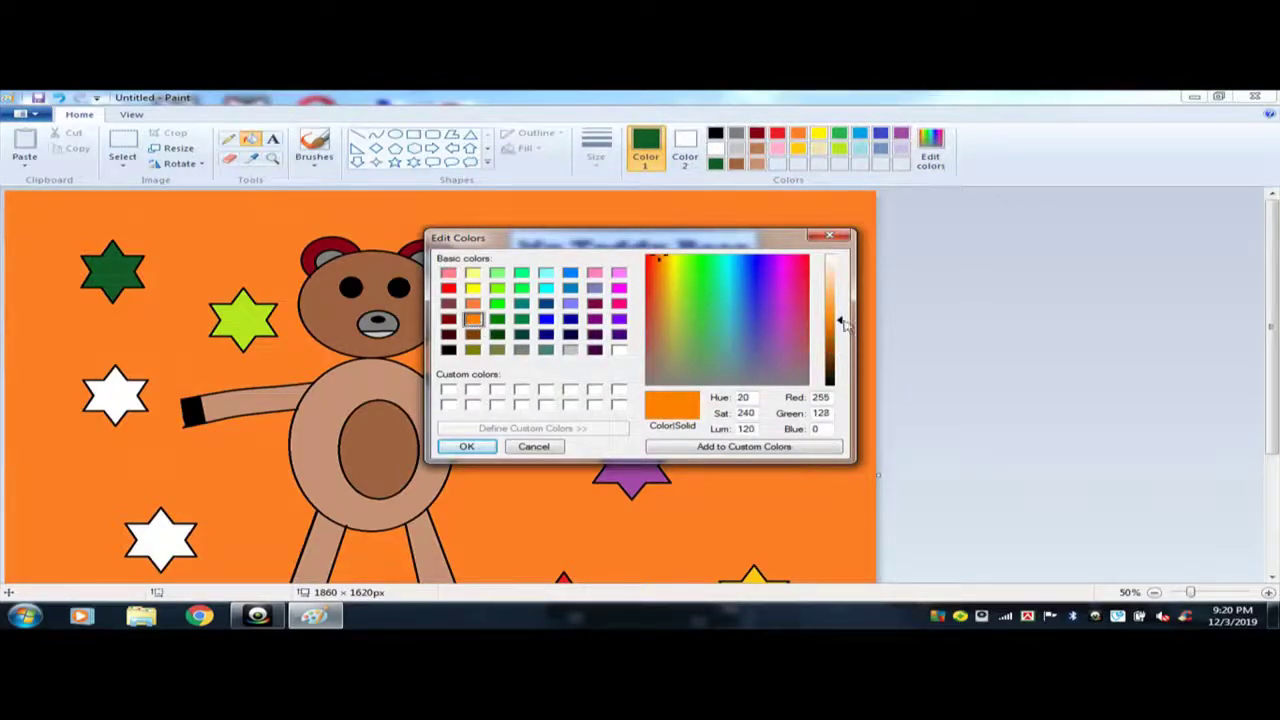
{"action": "mouse_move", "coordinate": [840, 320]}
{"action": "left_mouse_down"}
{"action": "mouse_move", "coordinate": [842, 348]}
{"action": "mouse_move", "coordinate": [842, 304]}
{"action": "mouse_move", "coordinate": [841, 340]}
{"action": "left_mouse_up"}
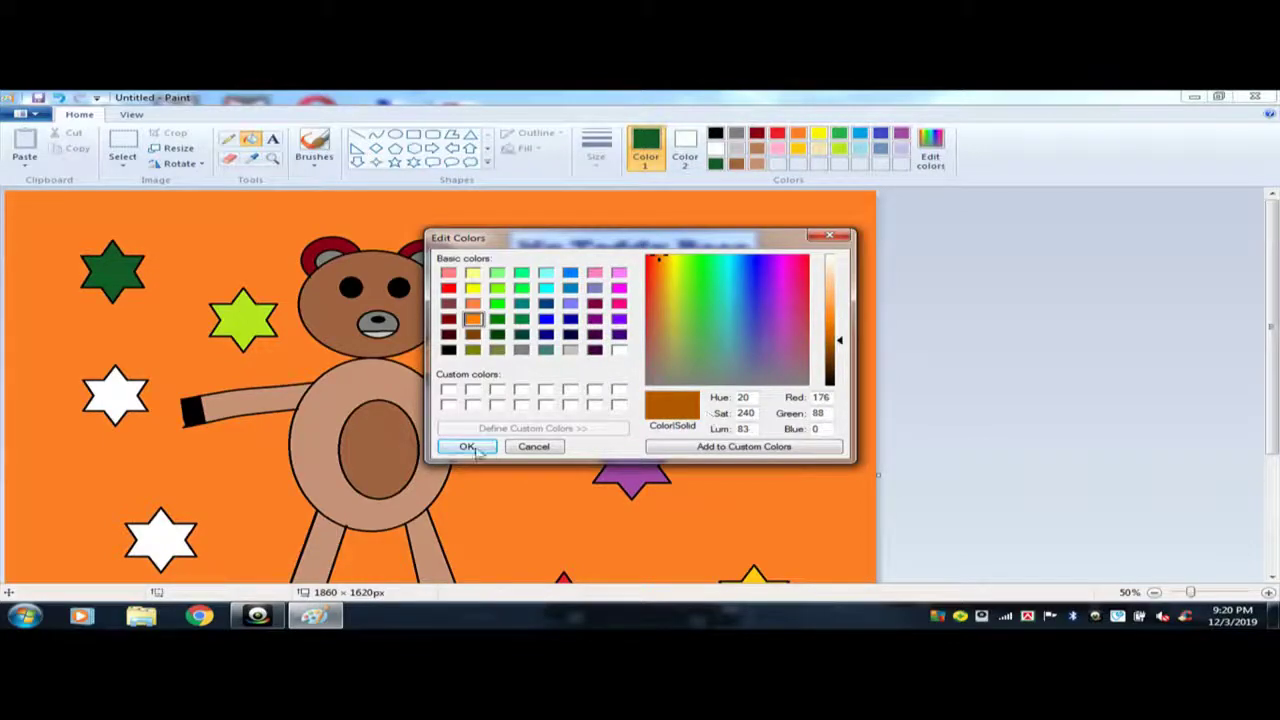
{"action": "left_click", "coordinate": [467, 446]}
{"action": "left_click", "coordinate": [112, 388]}
Fill the lowest star on the left side of the canvas with black.
{"action": "scroll", "coordinate": [463, 289], "scroll_direction": "down", "scroll_amount": 2}
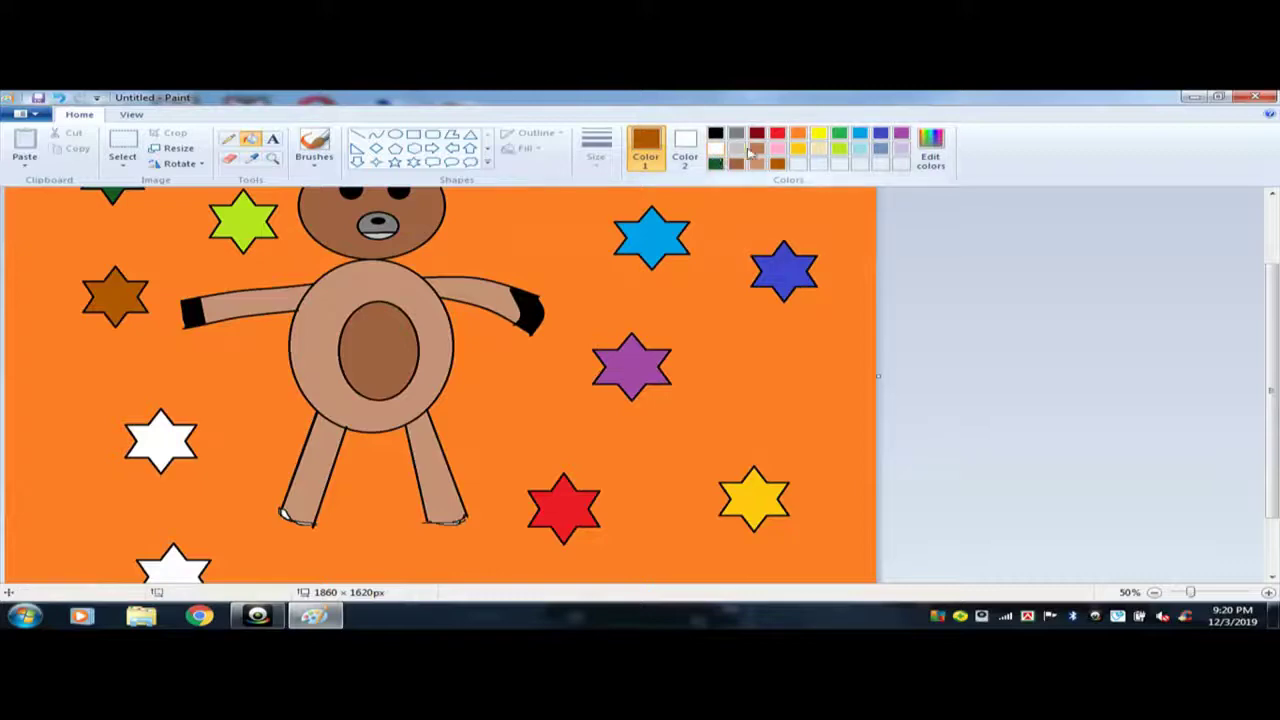
{"action": "scroll", "coordinate": [749, 214], "scroll_direction": "down", "scroll_amount": 2}
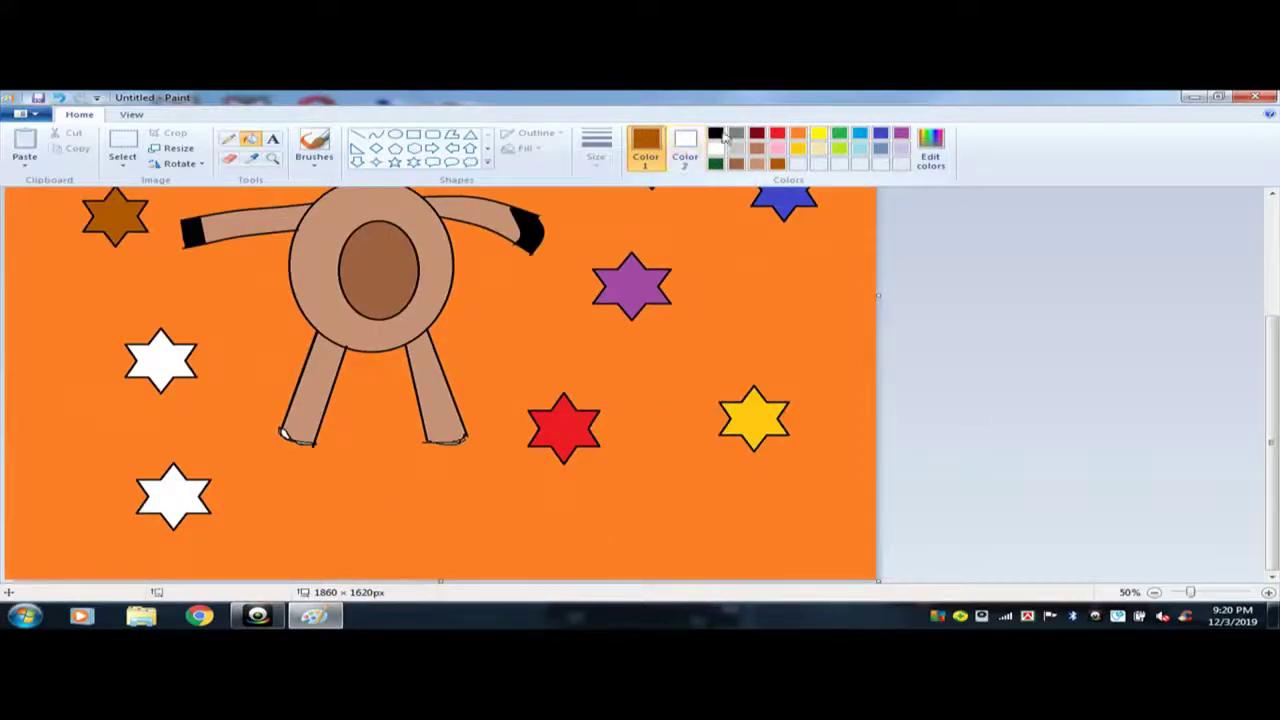
{"action": "left_click", "coordinate": [715, 134]}
{"action": "left_click", "coordinate": [173, 497]}
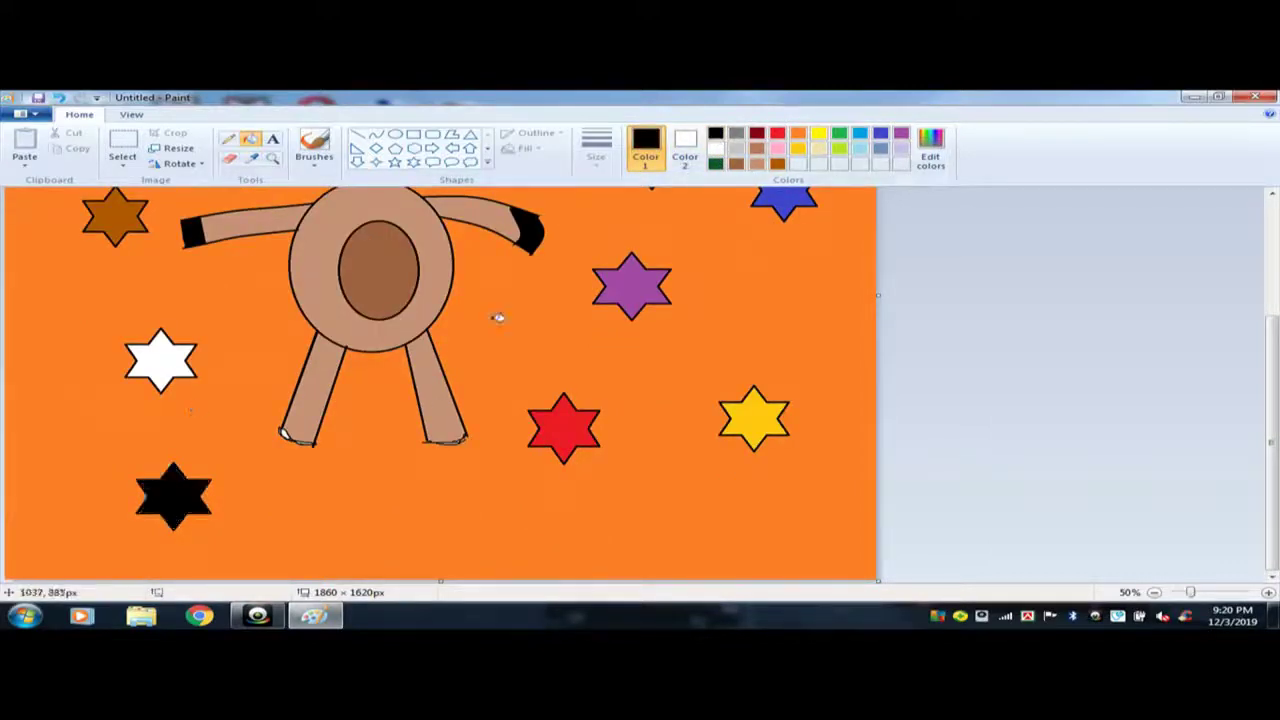
{"action": "scroll", "coordinate": [612, 328], "scroll_direction": "up", "scroll_amount": 4}
{"action": "scroll", "coordinate": [640, 335], "scroll_direction": "down", "scroll_amount": 4}
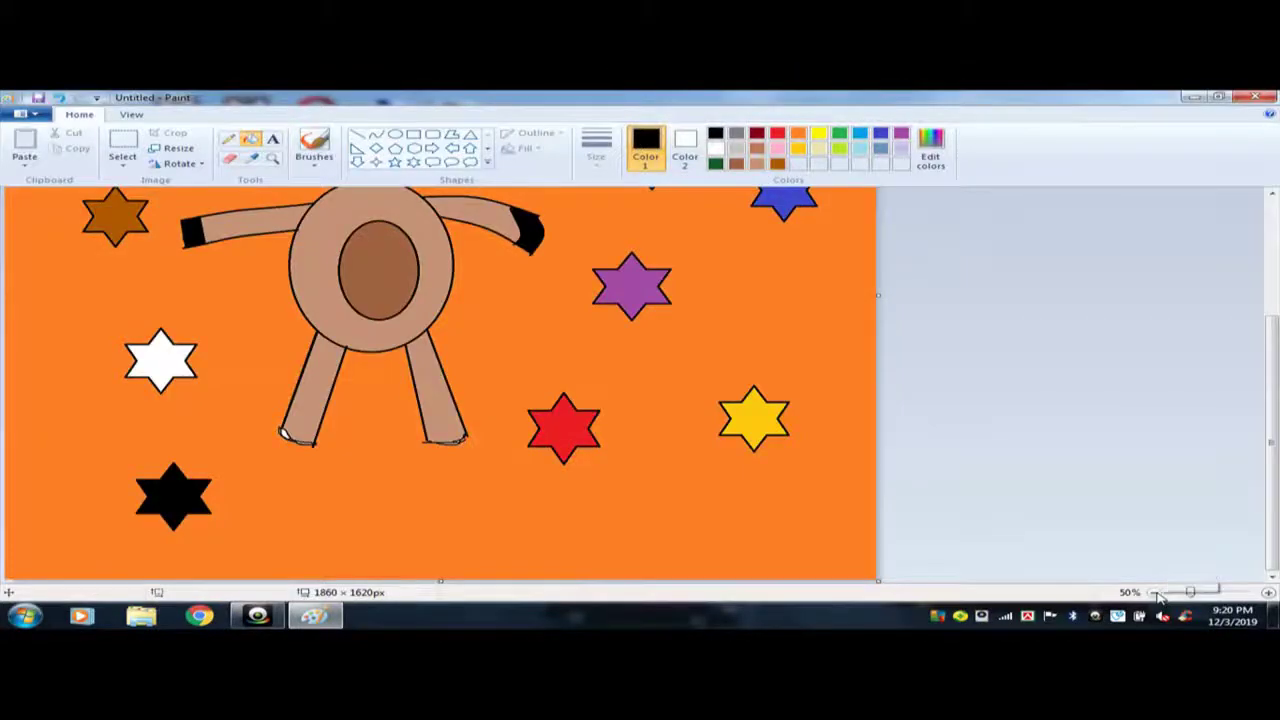
{"action": "left_click", "coordinate": [1155, 592]}
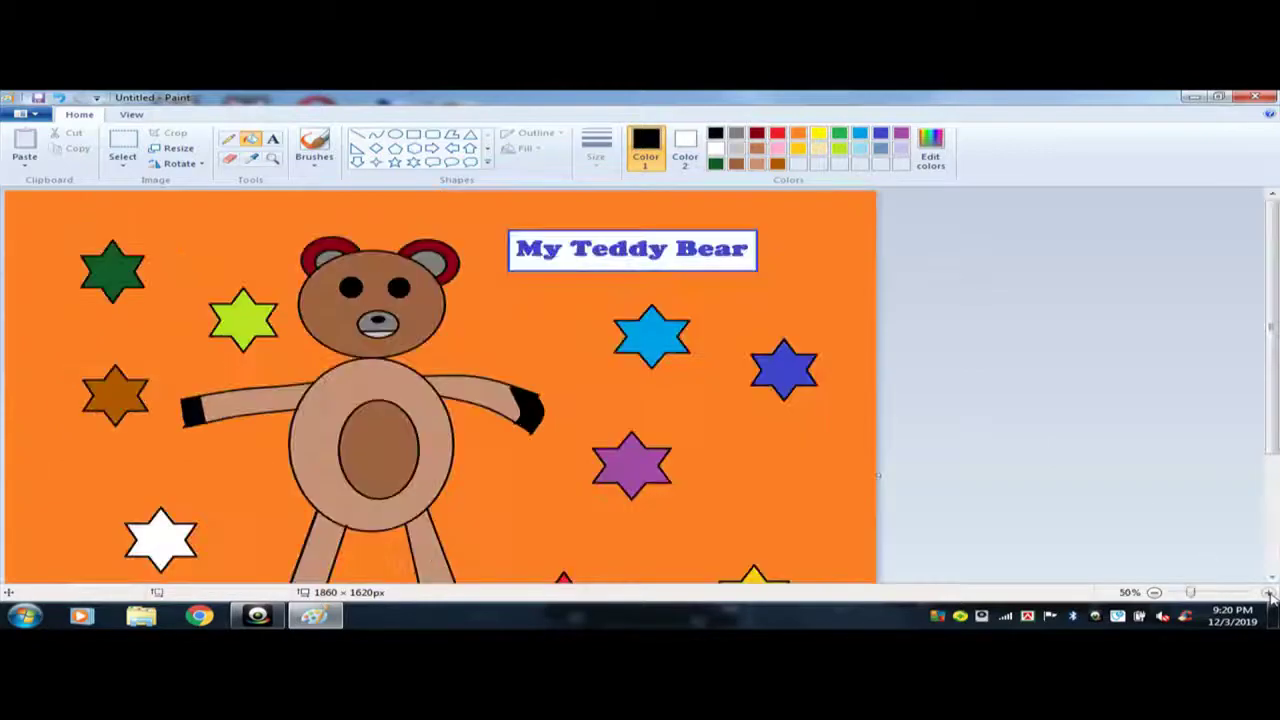
{"action": "left_click", "coordinate": [1267, 594]}
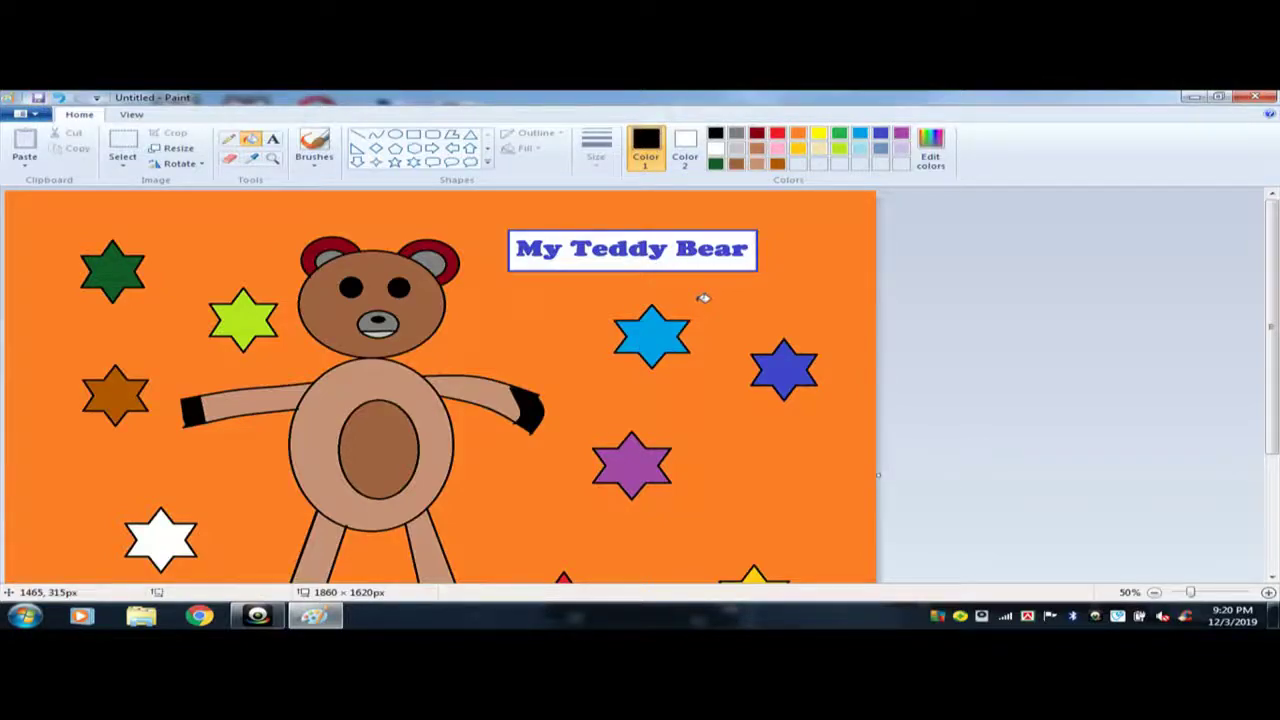
{"action": "mouse_move", "coordinate": [1275, 332]}
{"action": "left_mouse_down"}
{"action": "mouse_move", "coordinate": [1275, 467]}
{"action": "mouse_move", "coordinate": [1275, 326]}
{"action": "left_mouse_up"}
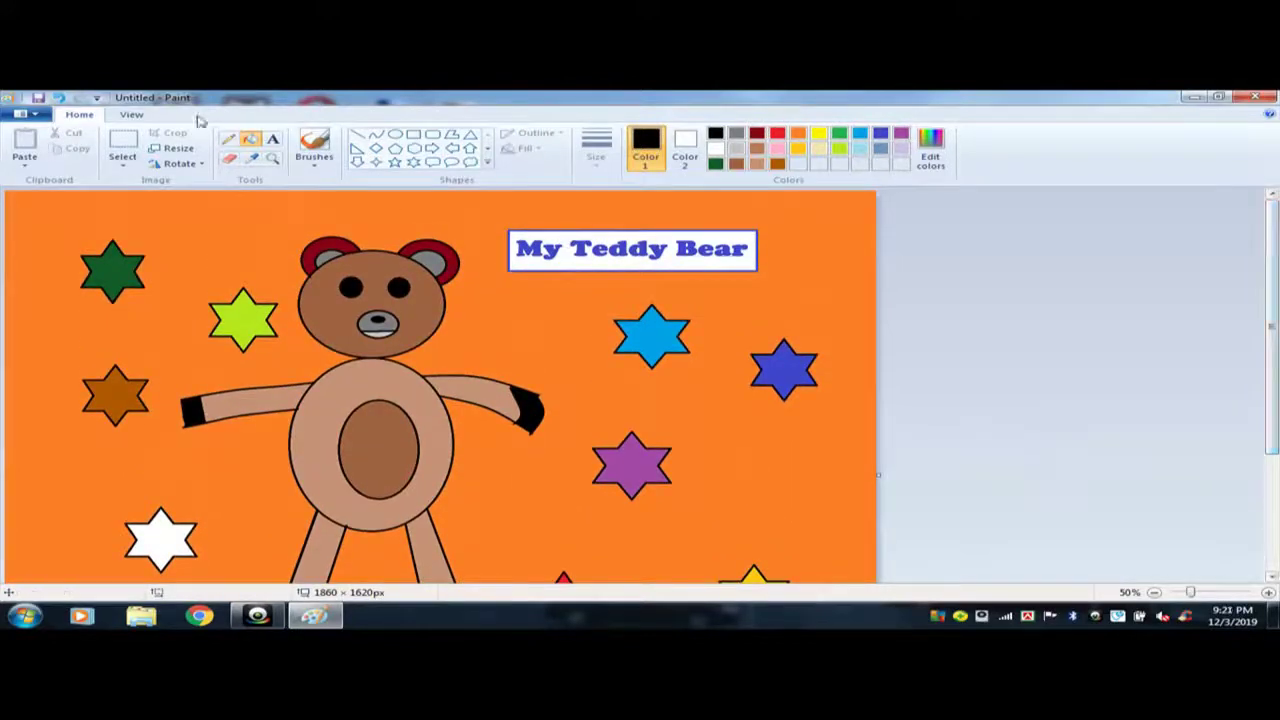
Save the drawing in the Pictures library as a PNG named Teddy Bear.
{"action": "key", "text": "ctrl+s"}
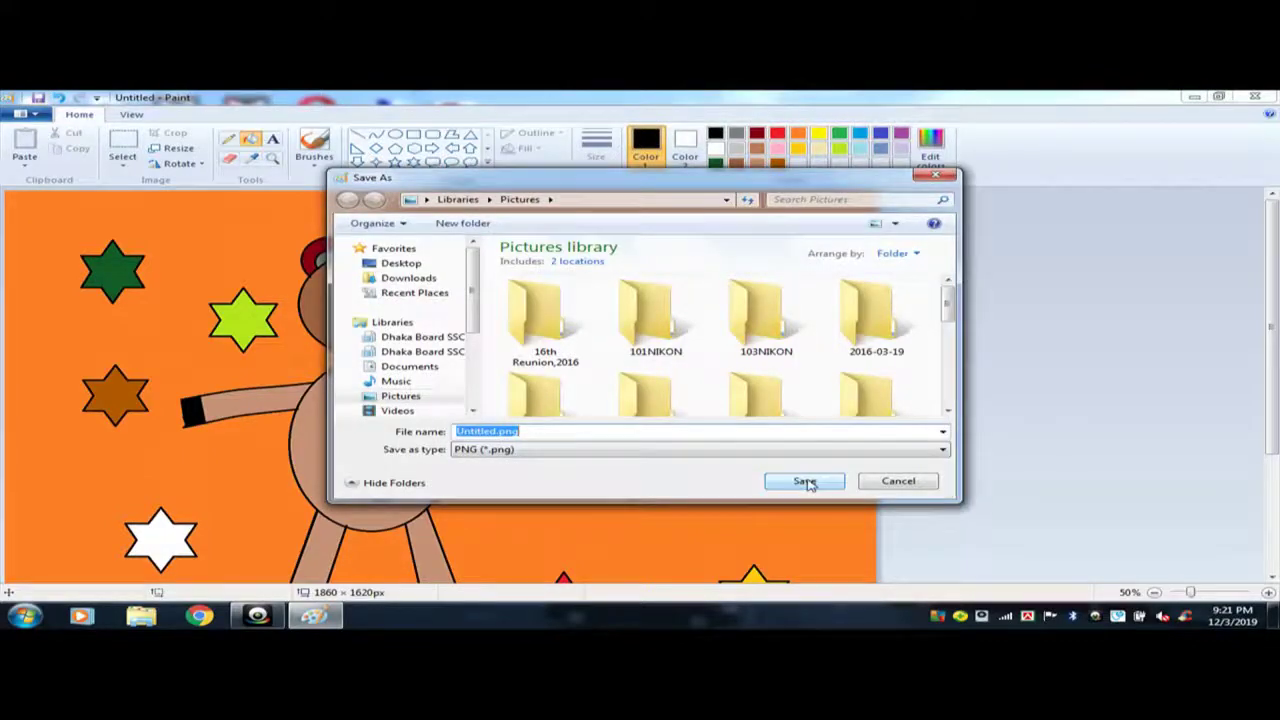
{"action": "left_click", "coordinate": [398, 396]}
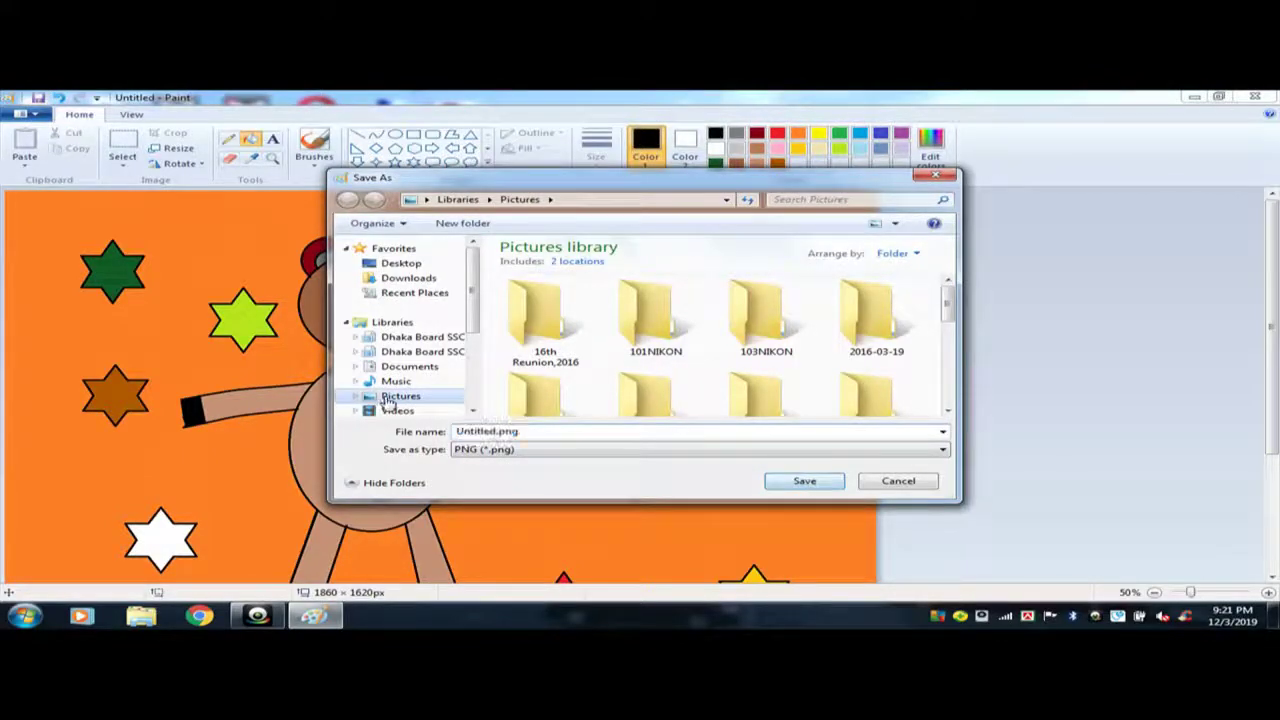
{"action": "double_click", "coordinate": [558, 431]}
{"action": "key", "text": "BackSpace"}
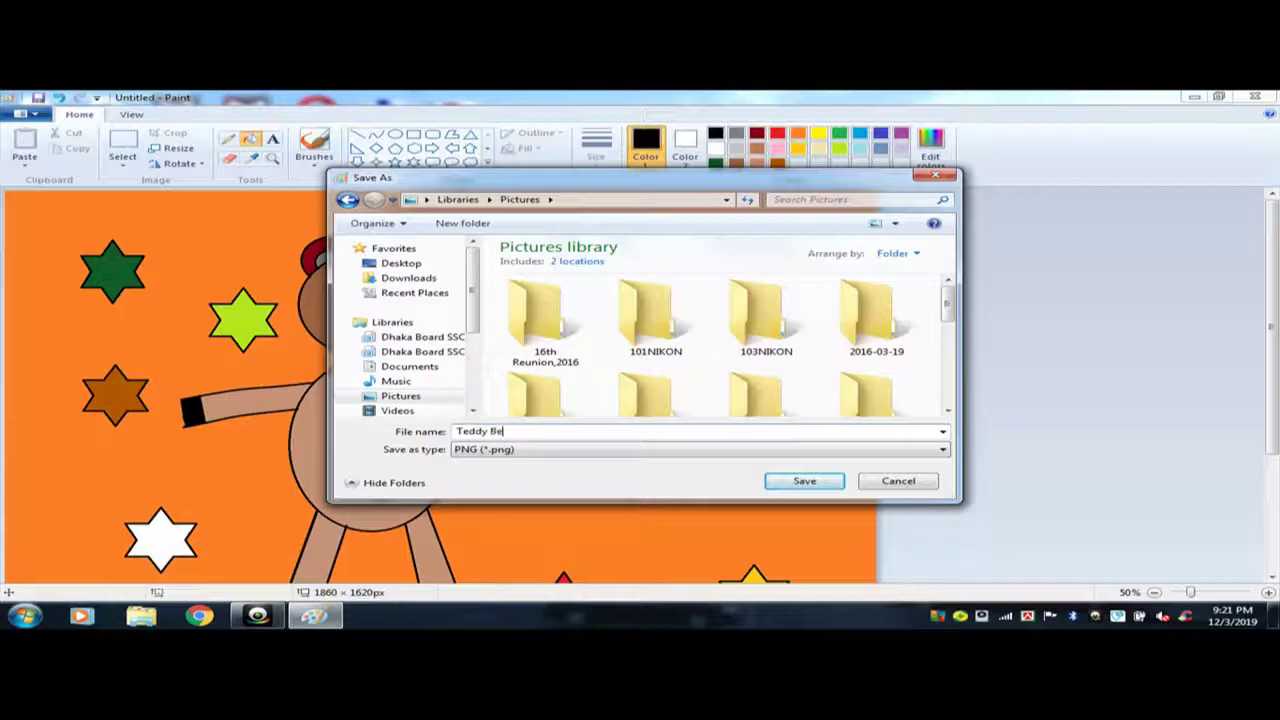
{"action": "type", "text": "Teddy Bear"}
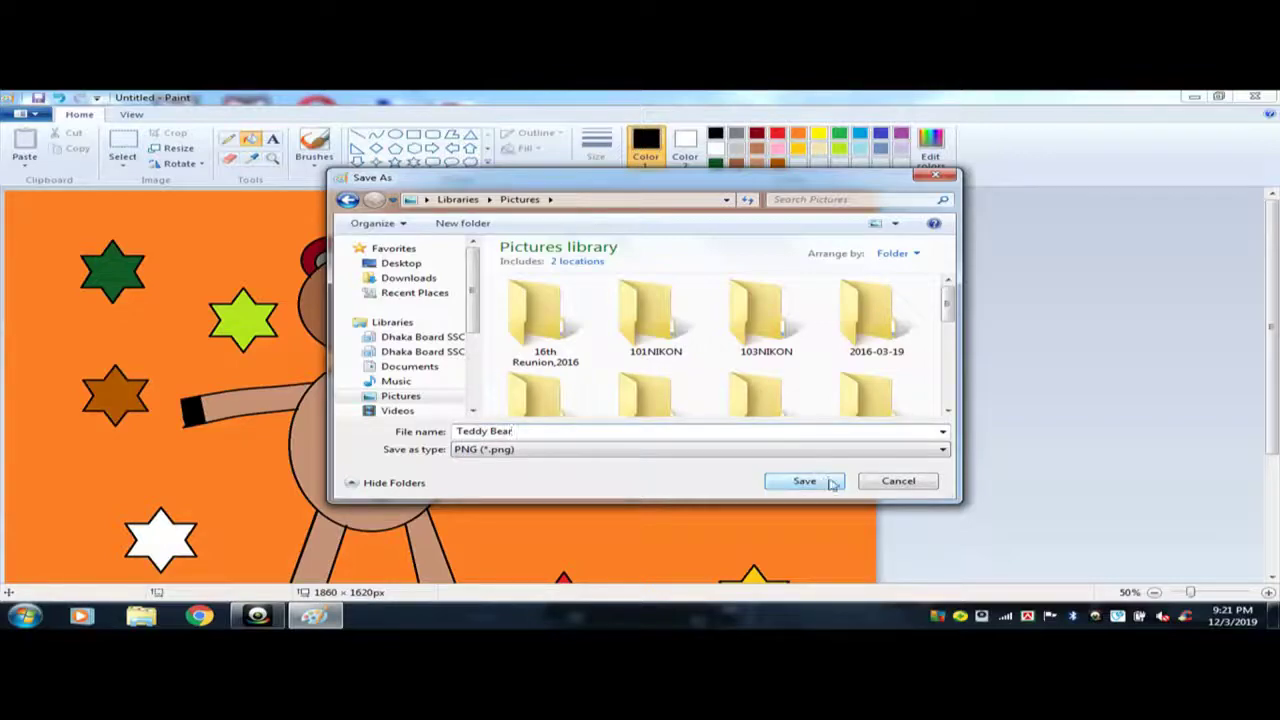
{"action": "left_click", "coordinate": [804, 481]}
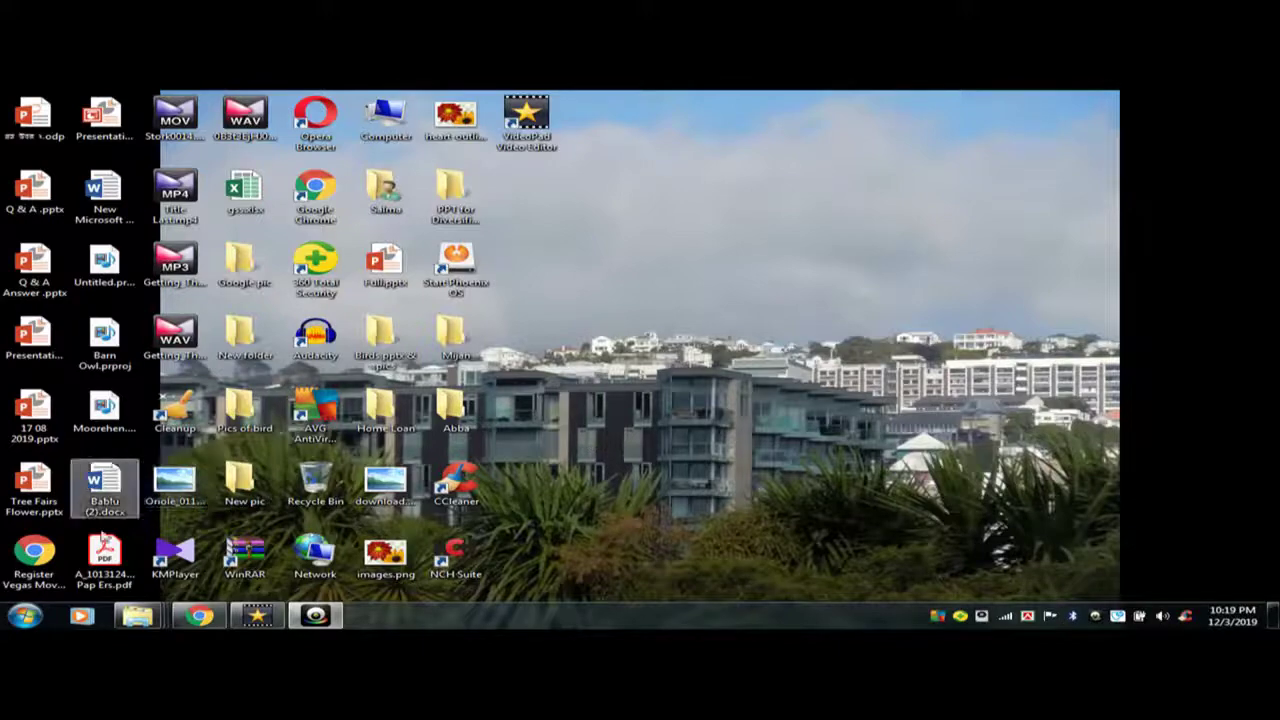
Open Teddy Bear.png from the Pictures library in Windows Photo Viewer and maximize the viewer window.
{"action": "left_click", "coordinate": [24, 617]}
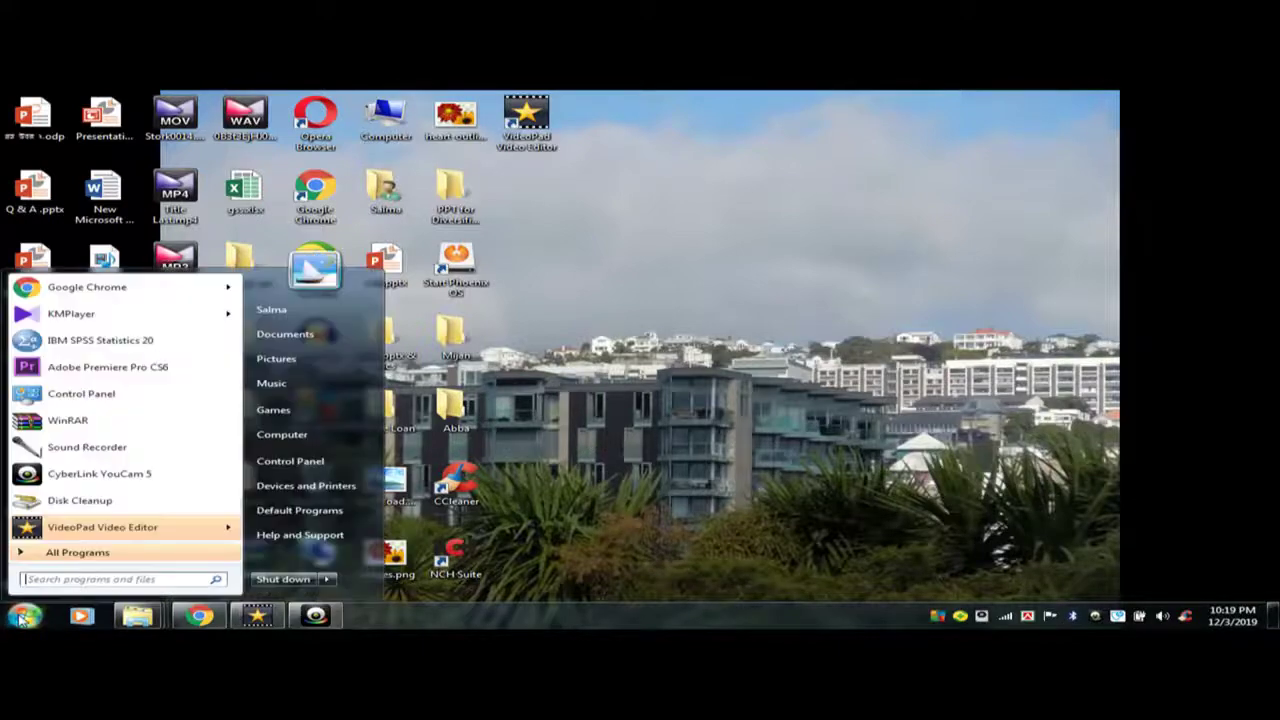
{"action": "left_click", "coordinate": [300, 362]}
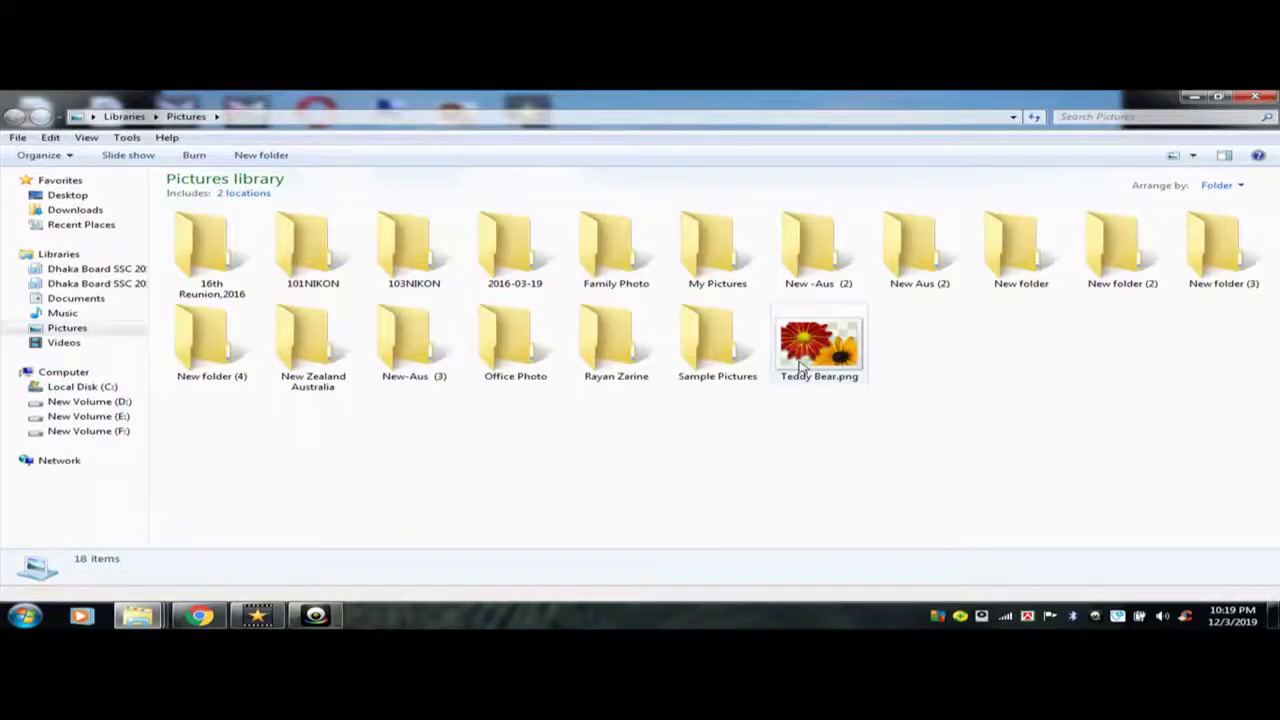
{"action": "double_click", "coordinate": [800, 368]}
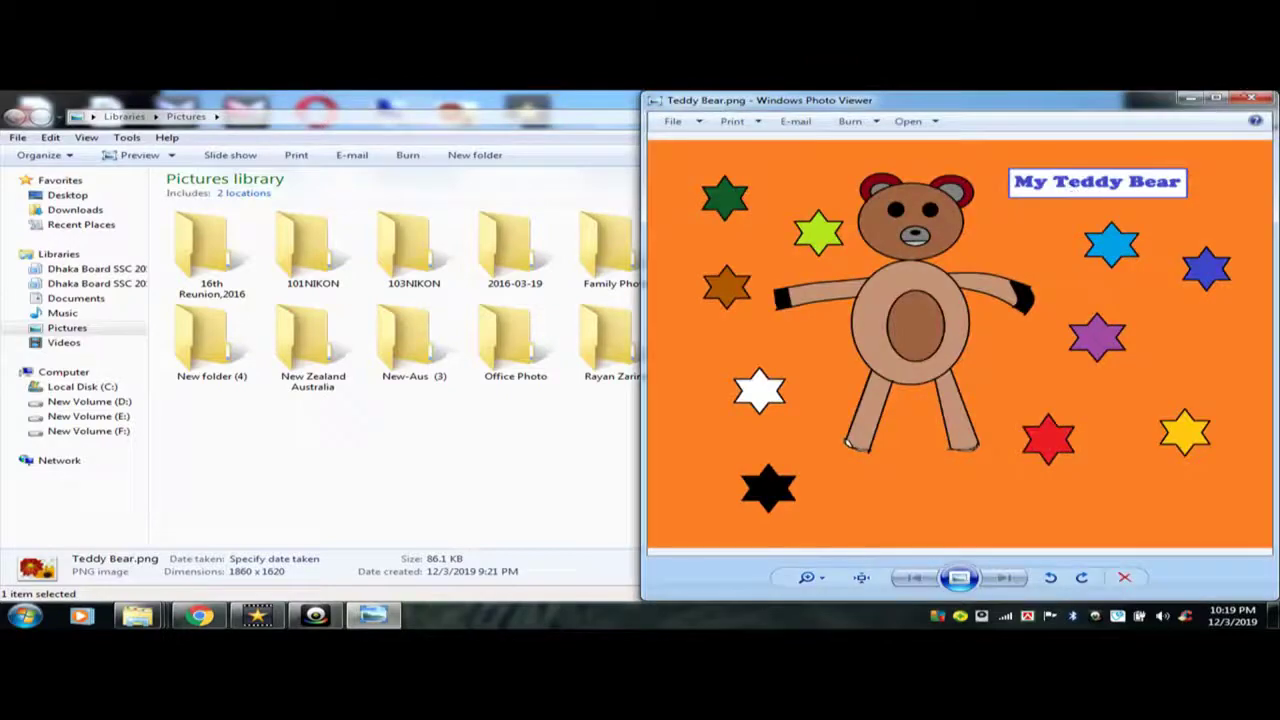
{"action": "left_click", "coordinate": [1215, 98]}
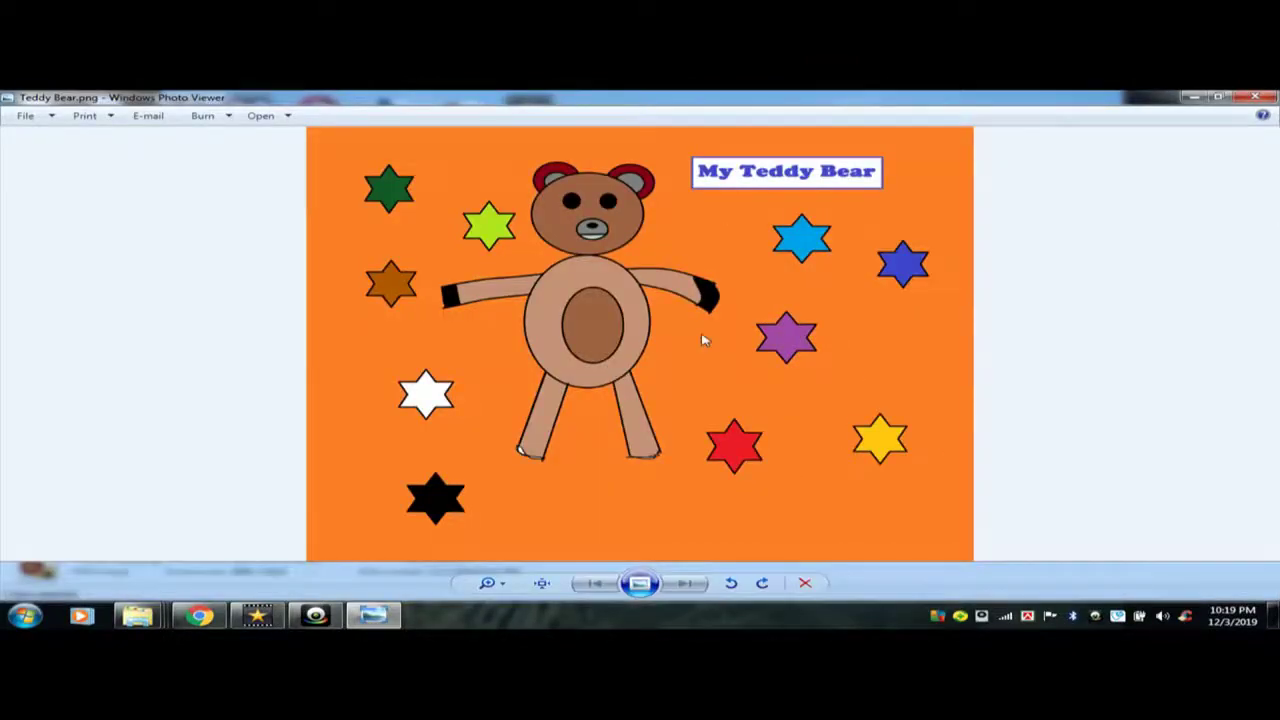
Set the teddy bear picture as the desktop background and close the viewer and the Pictures library.
{"action": "right_click", "coordinate": [703, 341]}
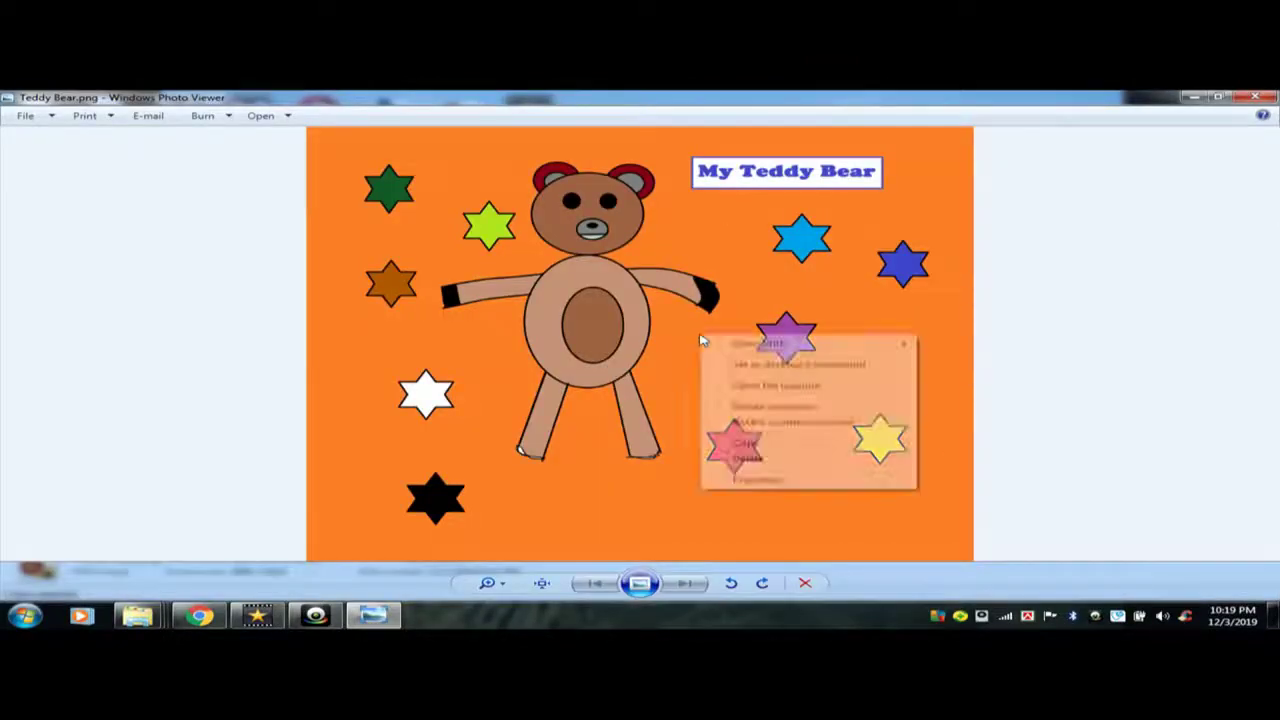
{"action": "left_click", "coordinate": [796, 366]}
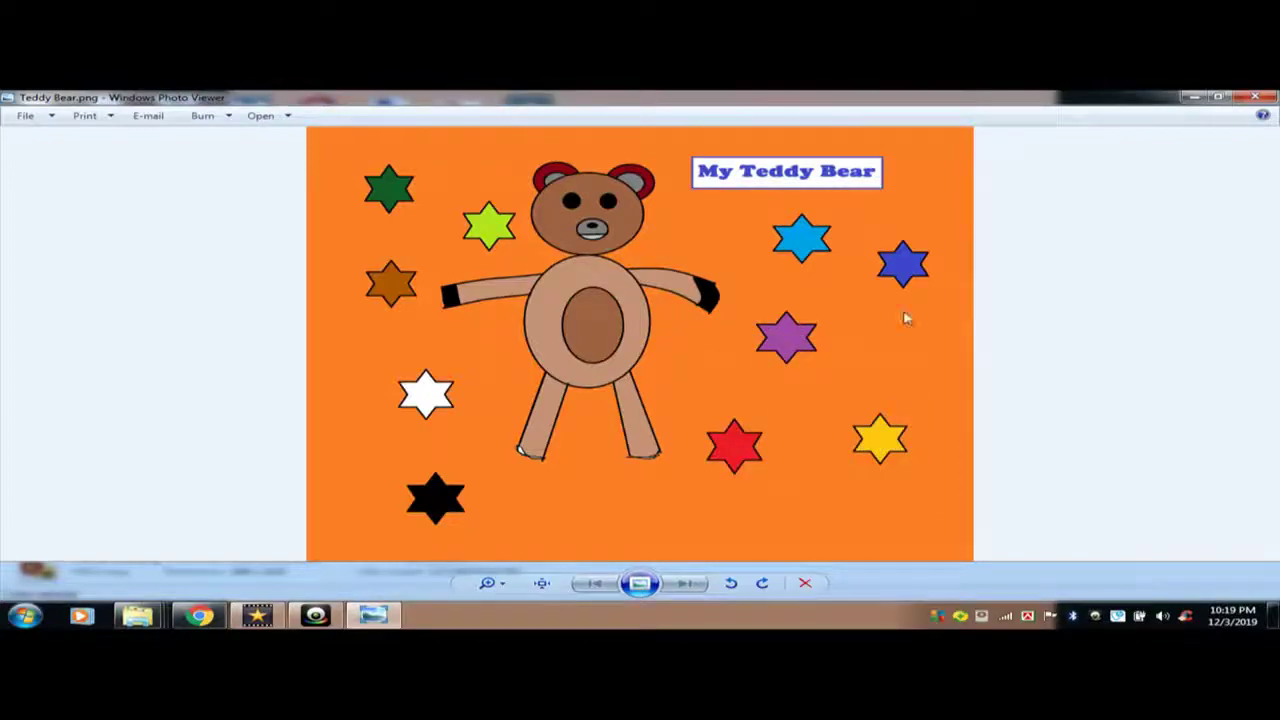
{"action": "left_click", "coordinate": [1268, 96]}
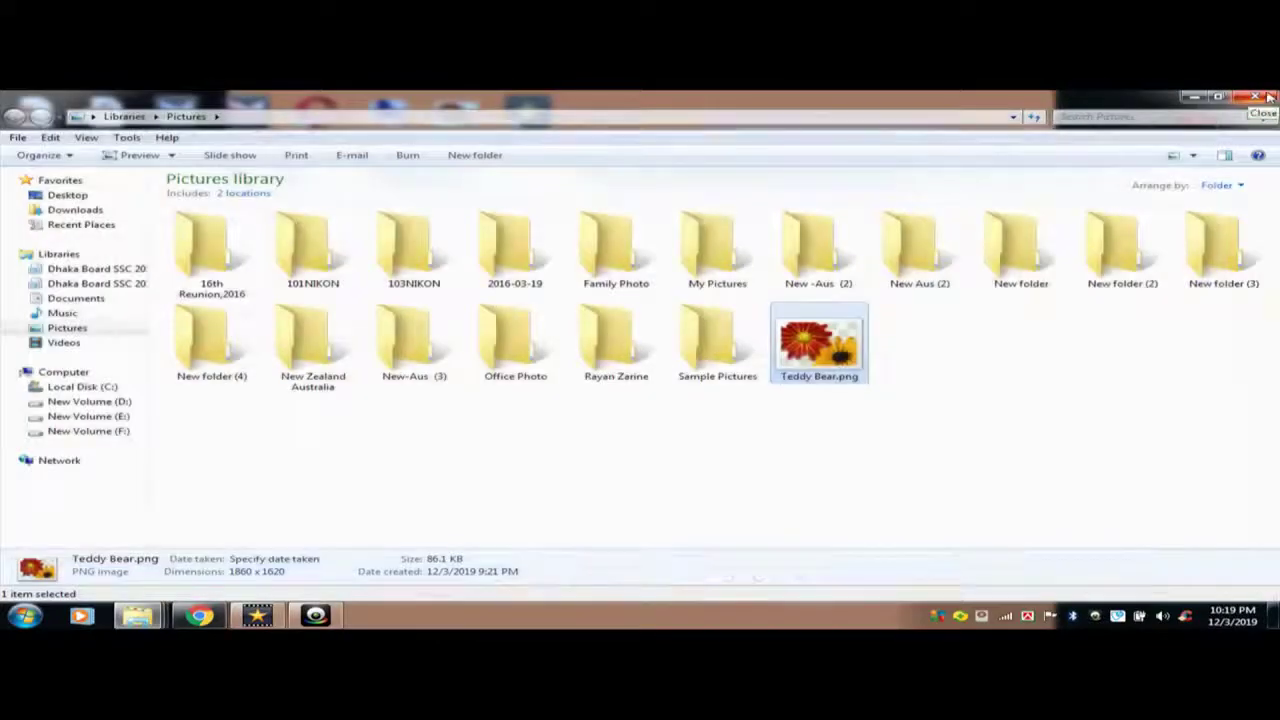
{"action": "left_click", "coordinate": [1268, 96]}
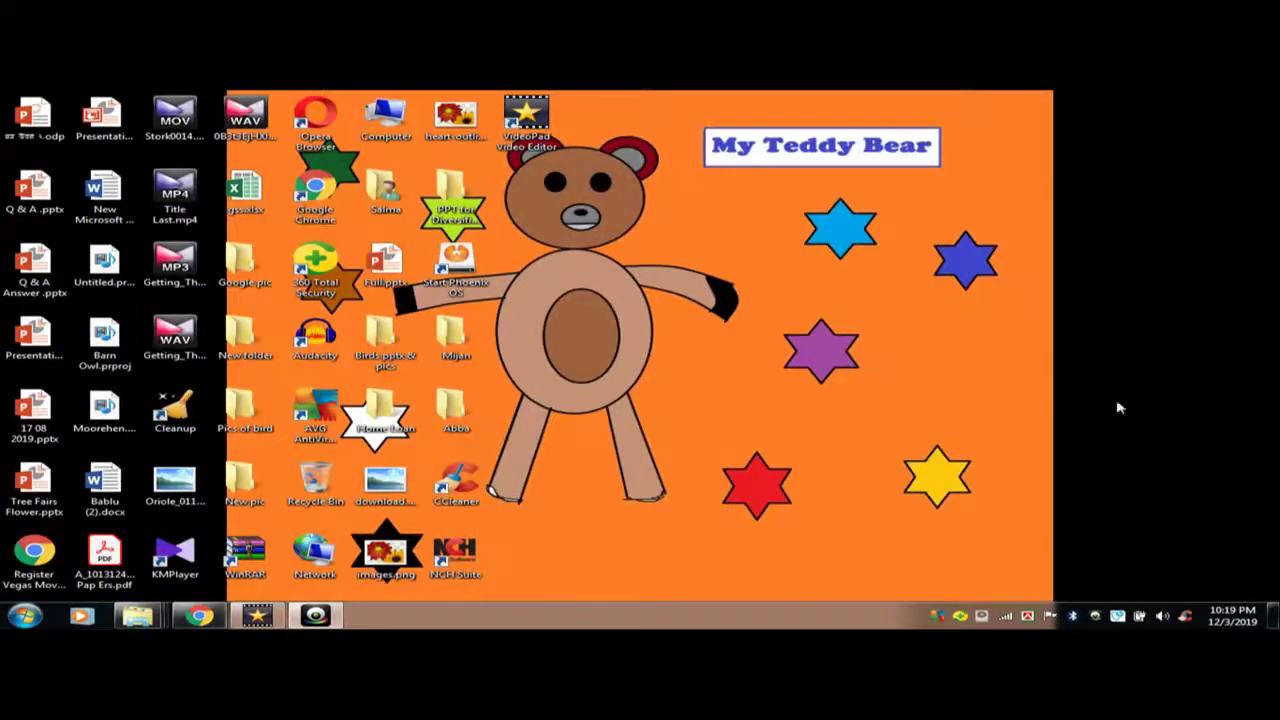
{"action": "right_click", "coordinate": [753, 227]}
{"action": "left_click", "coordinate": [826, 270]}
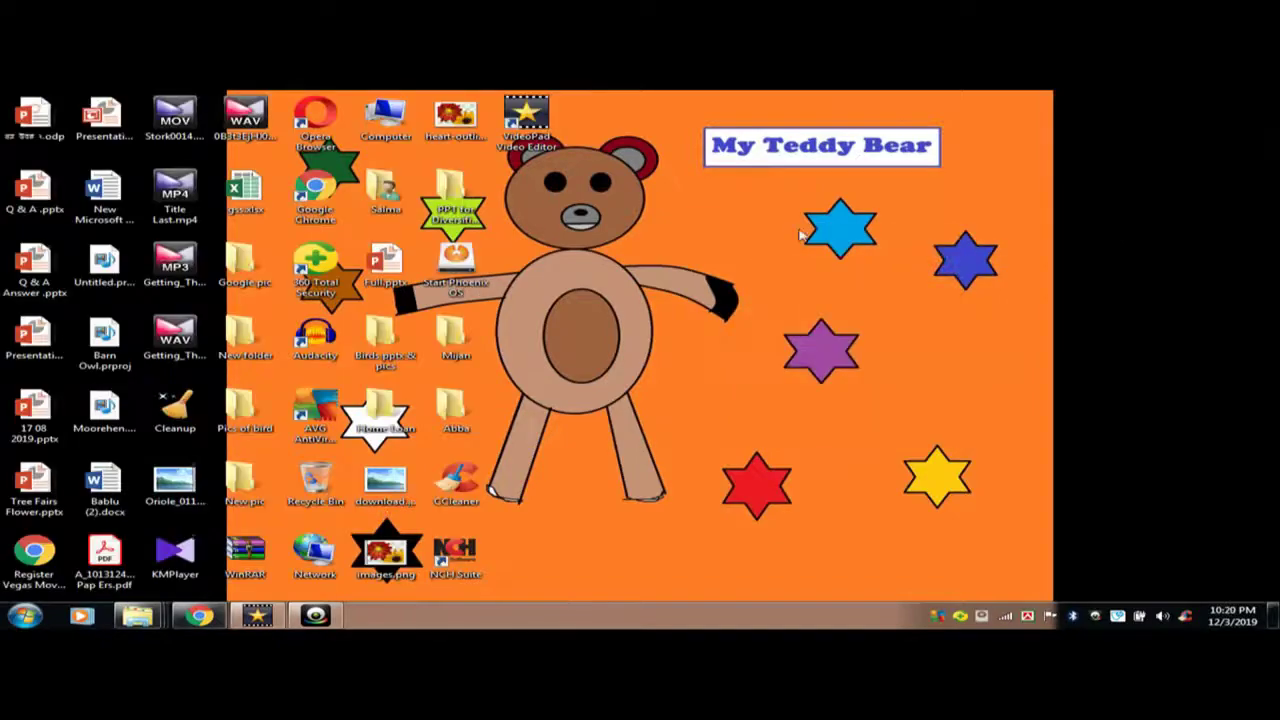
{"action": "right_click", "coordinate": [798, 228]}
{"action": "left_click", "coordinate": [851, 270]}
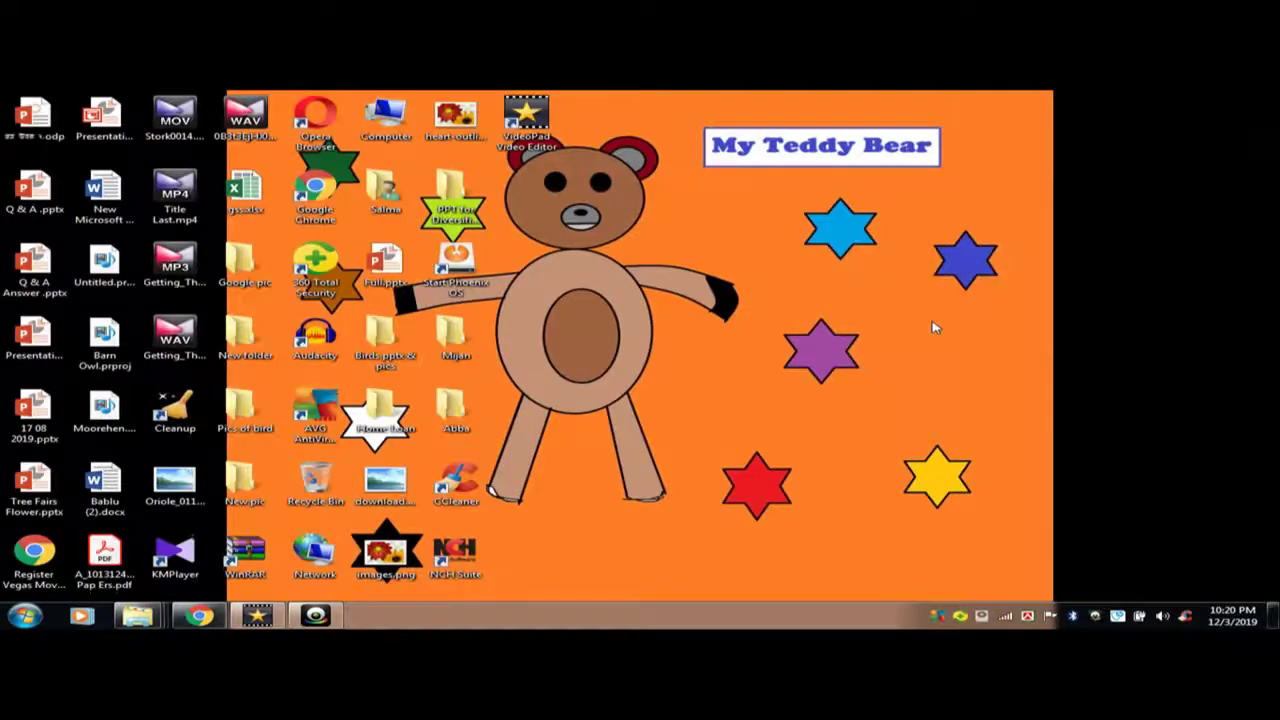
{"action": "mouse_move", "coordinate": [330, 620]}
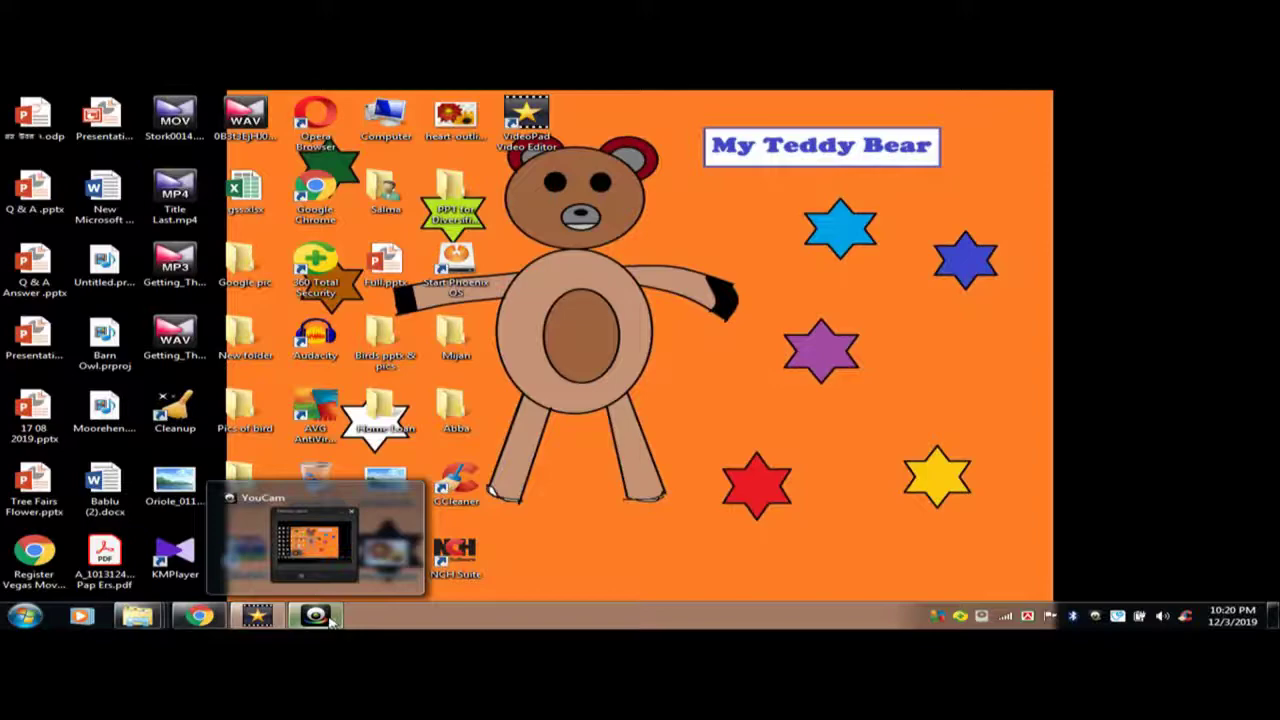